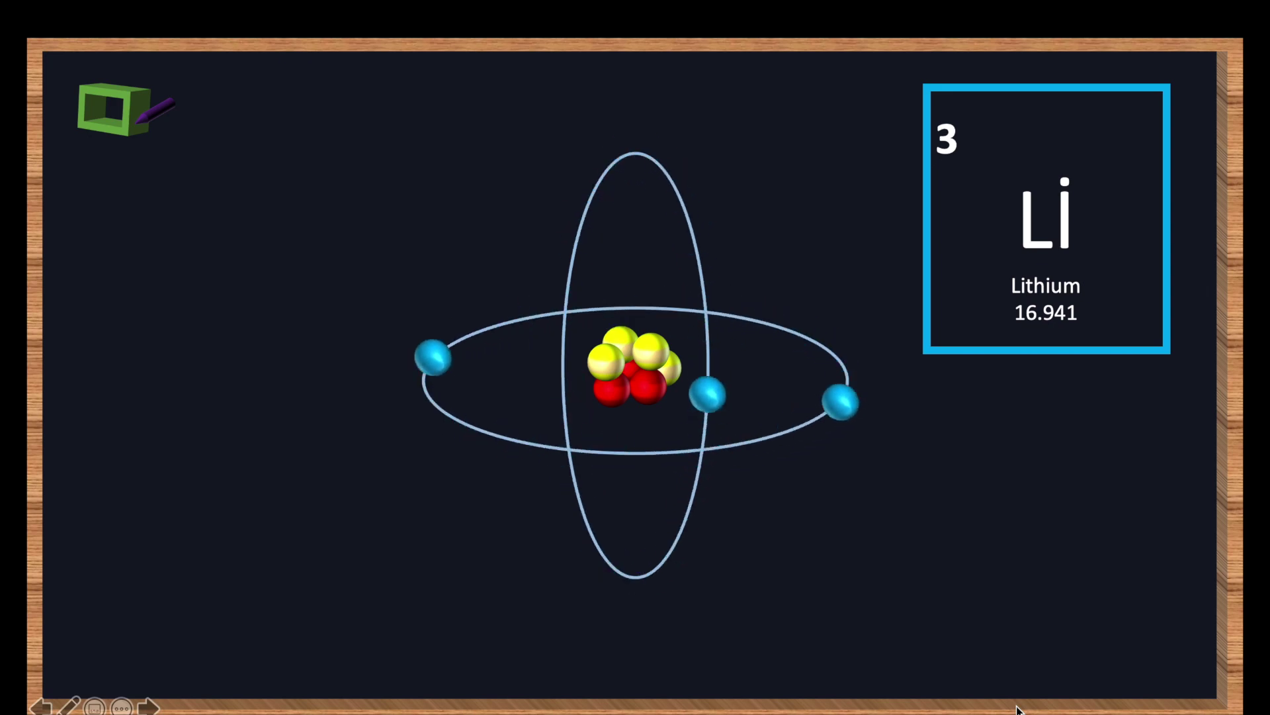
# Step: End the lithium atom slide show to edit the empty chalkboard slide
pyautogui.press('Escape')
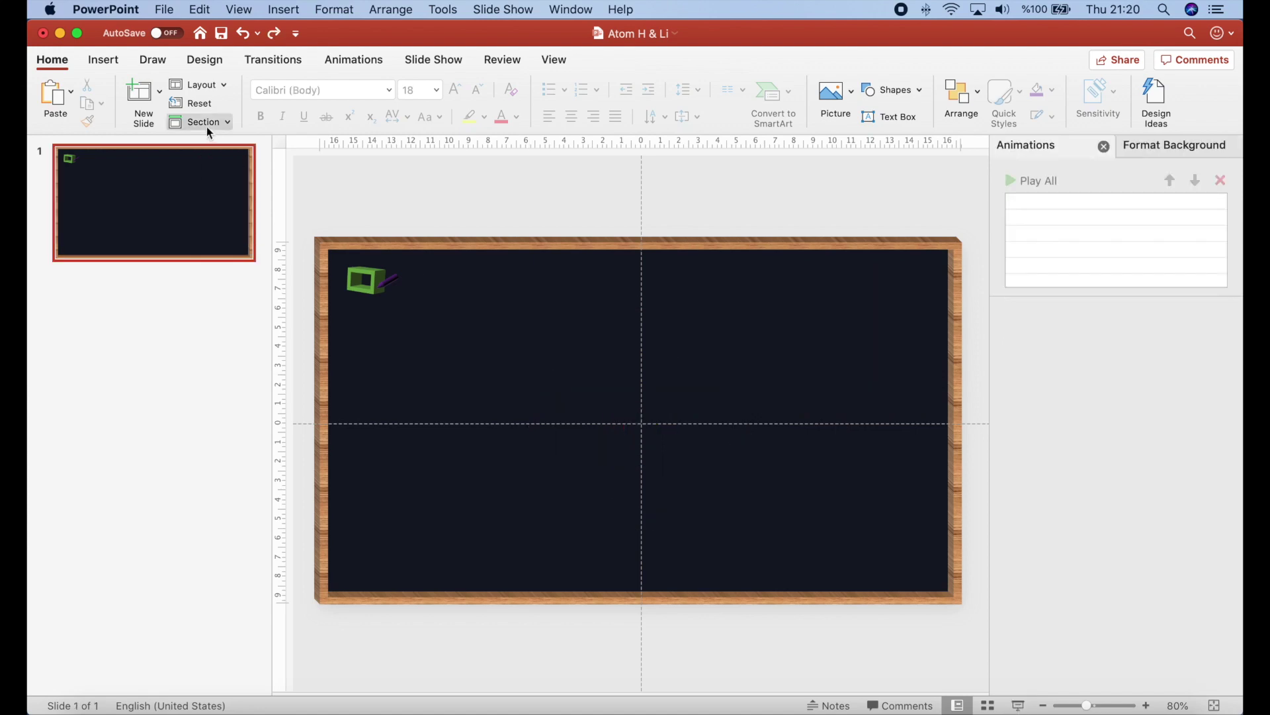
# Step: Insert an oval left of centre and make it a 1 cm circle with locked aspect ratio
pyautogui.click(104, 60)
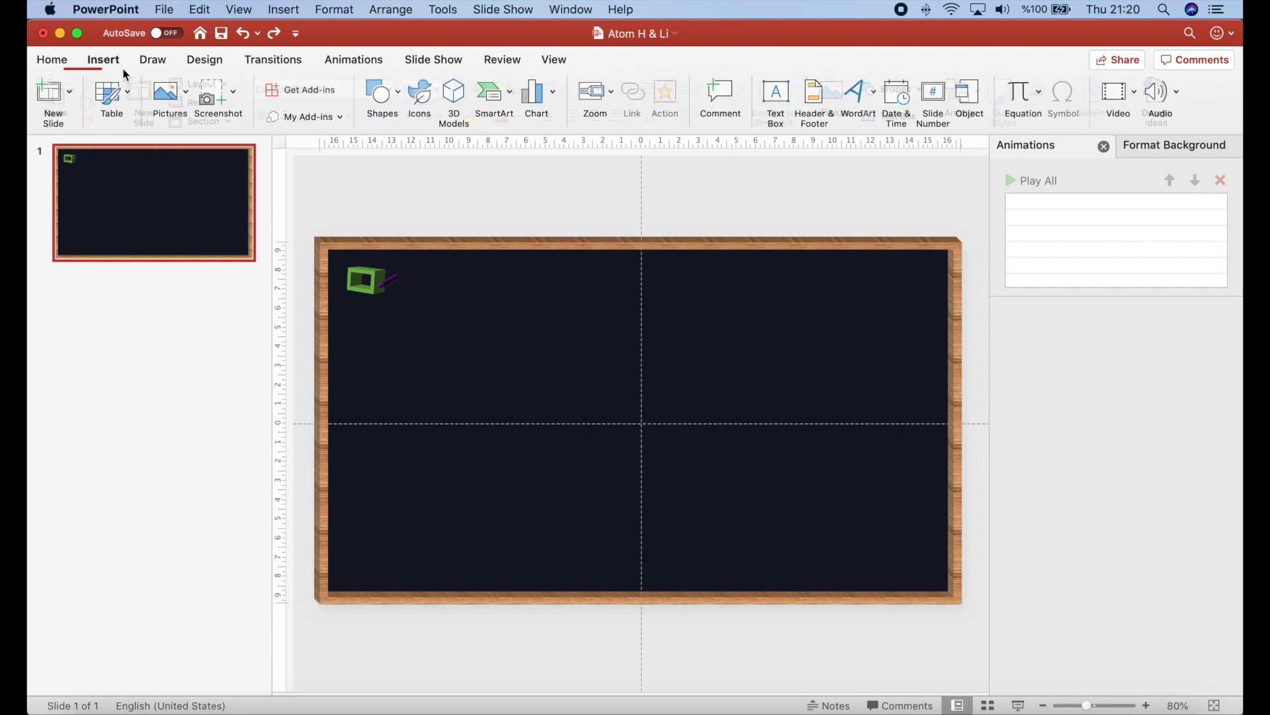
pyautogui.click(397, 94)
pyautogui.click(493, 153)
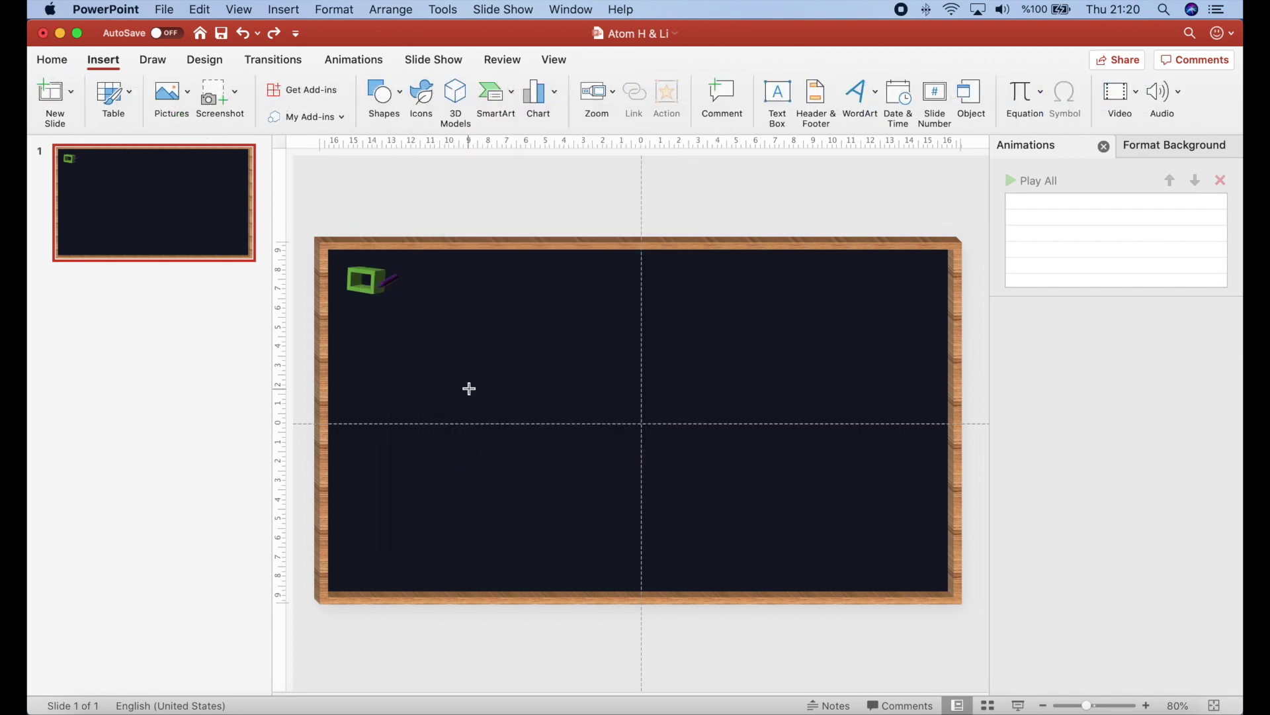
pyautogui.click(477, 372)
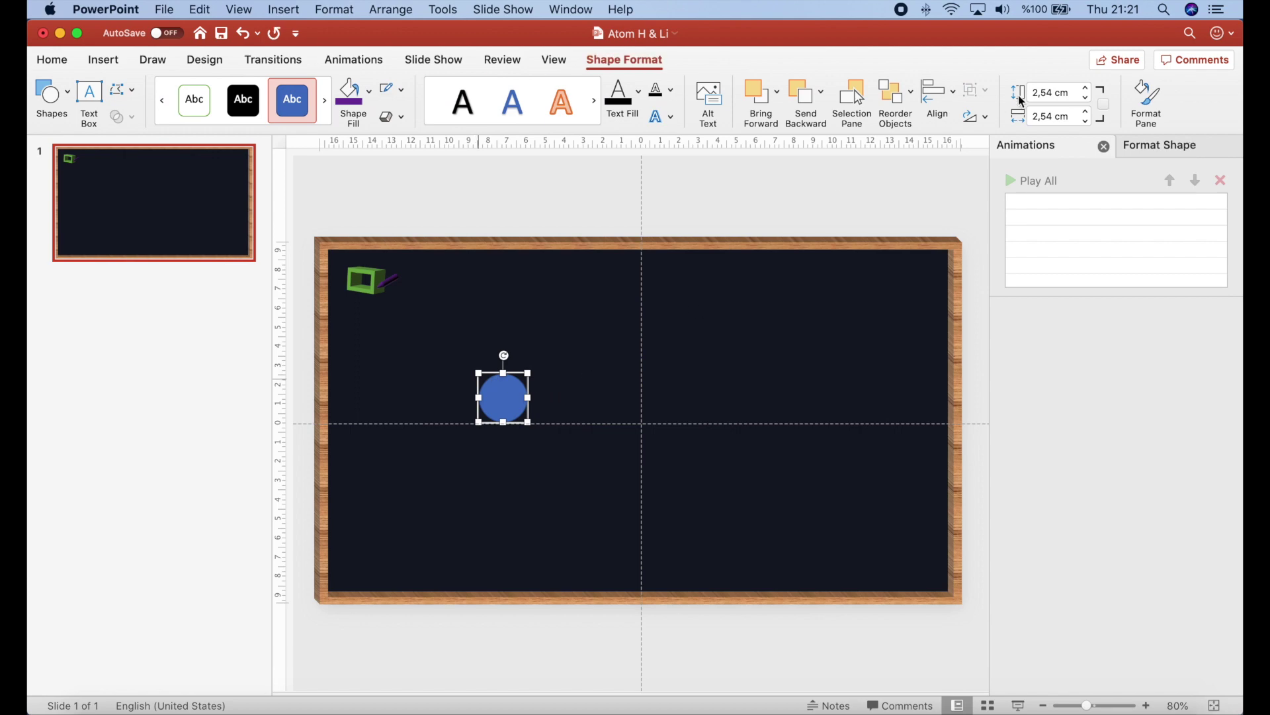
pyautogui.click(1107, 103)
pyautogui.click(1064, 95)
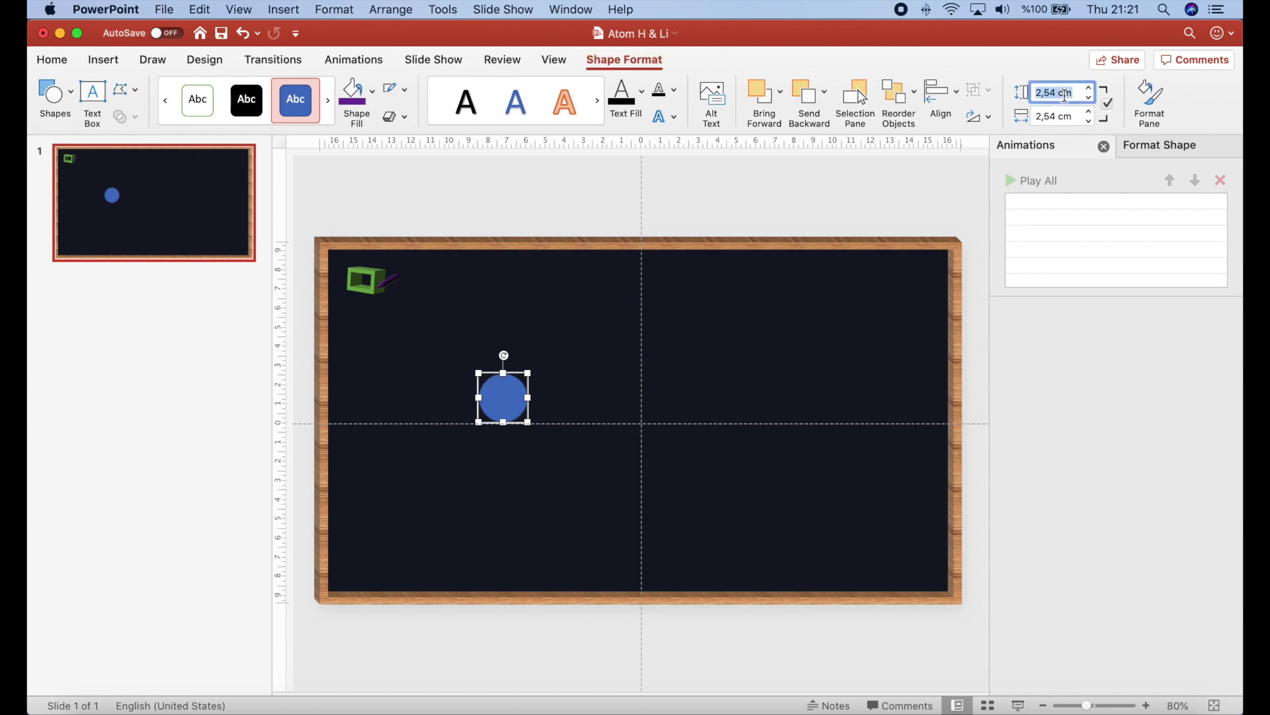
pyautogui.write('1')
pyautogui.press('Tab')
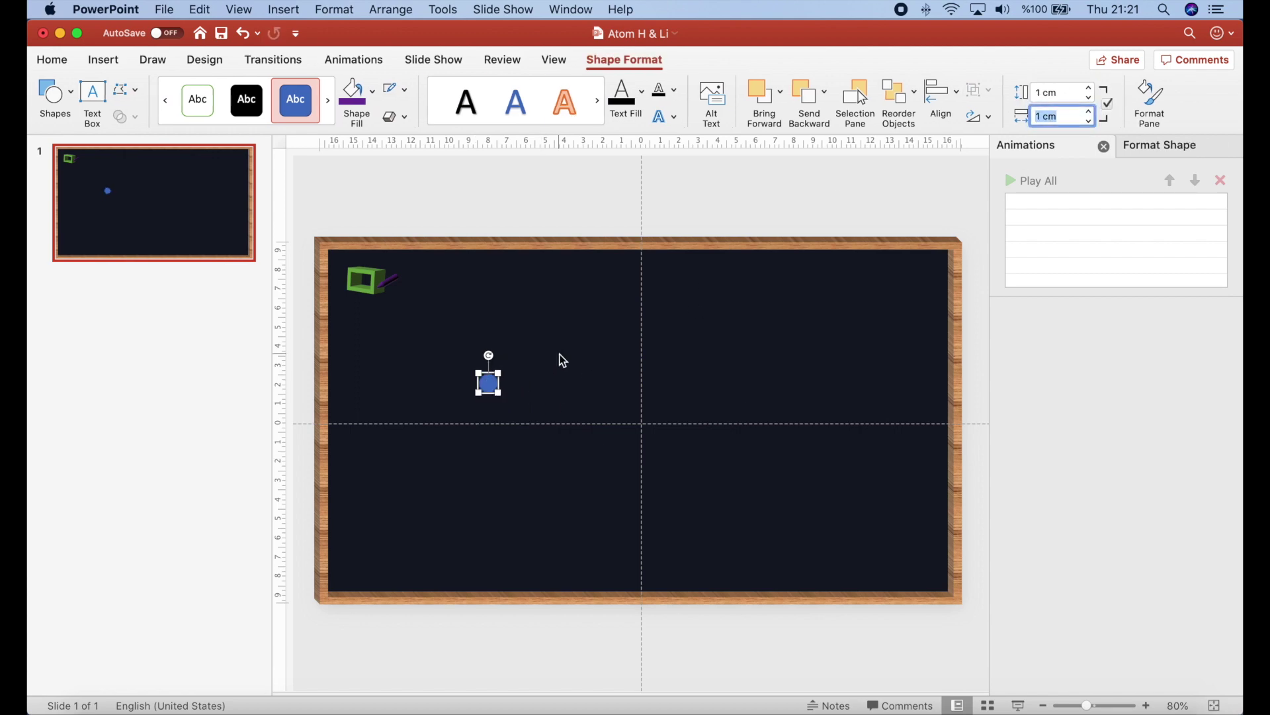
# Step: Fill the circle light blue and remove its outline
pyautogui.click(562, 361)
pyautogui.click(490, 385)
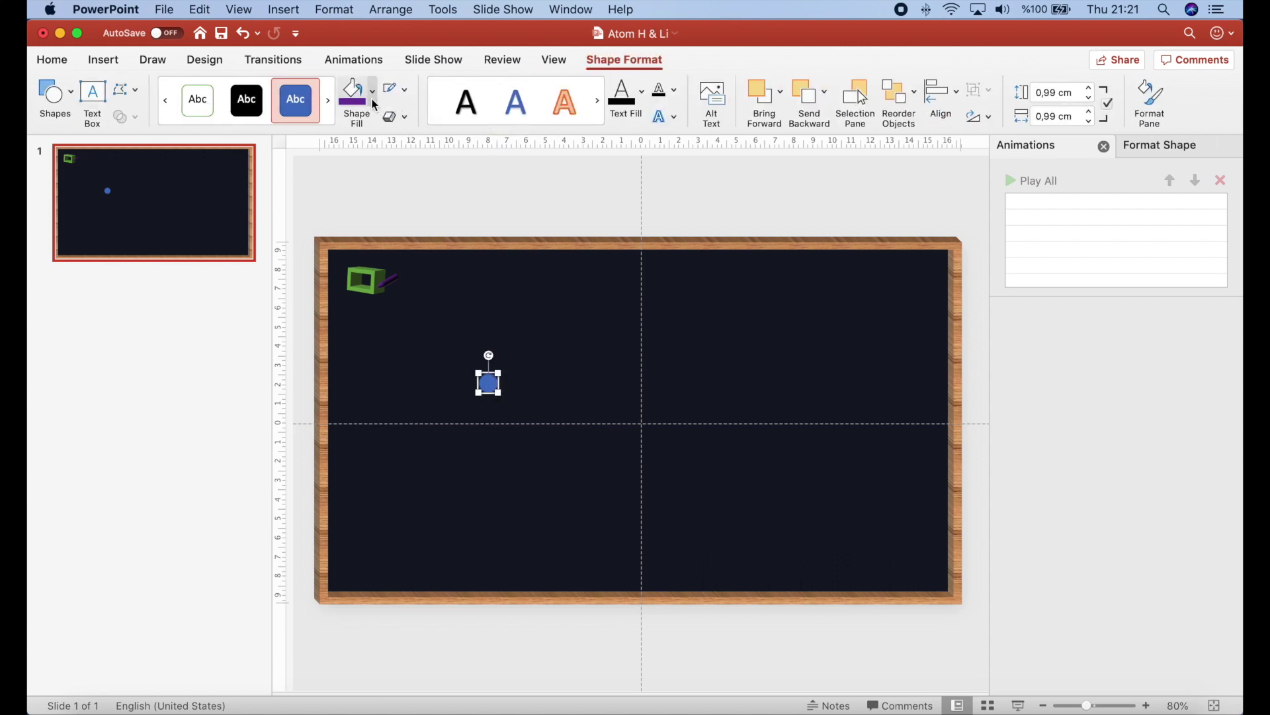
pyautogui.click(374, 94)
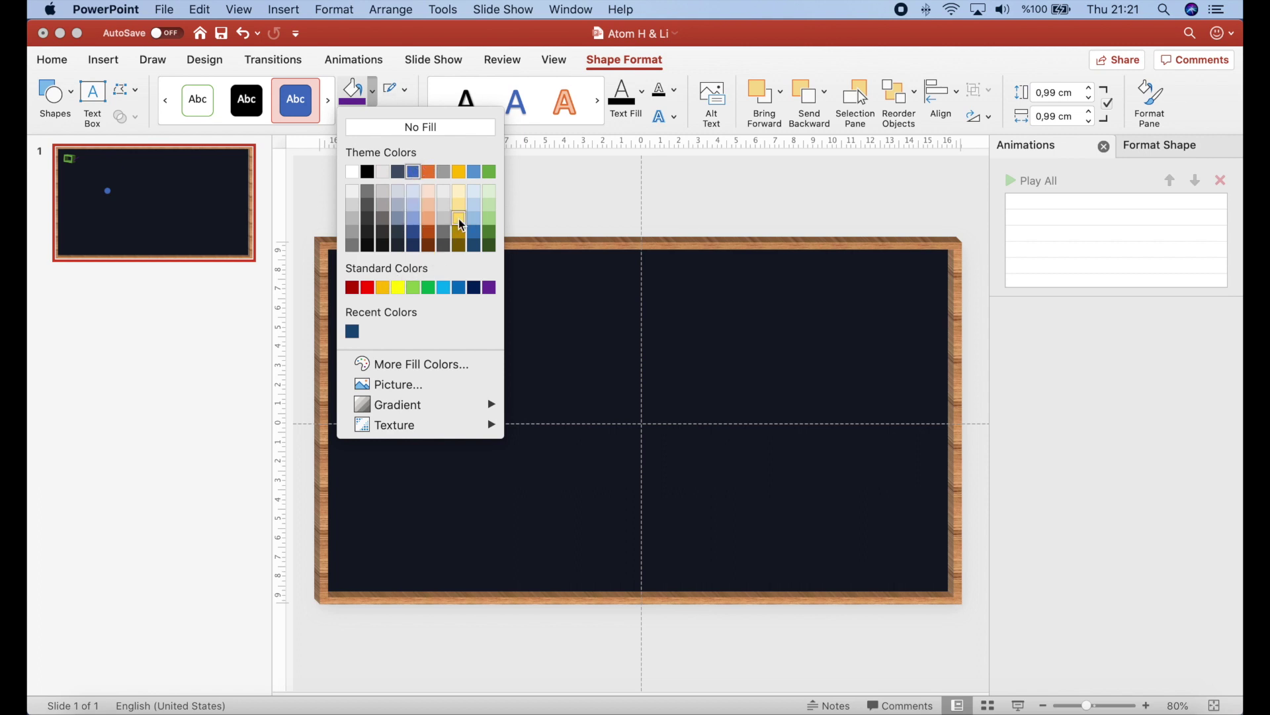
pyautogui.click(442, 288)
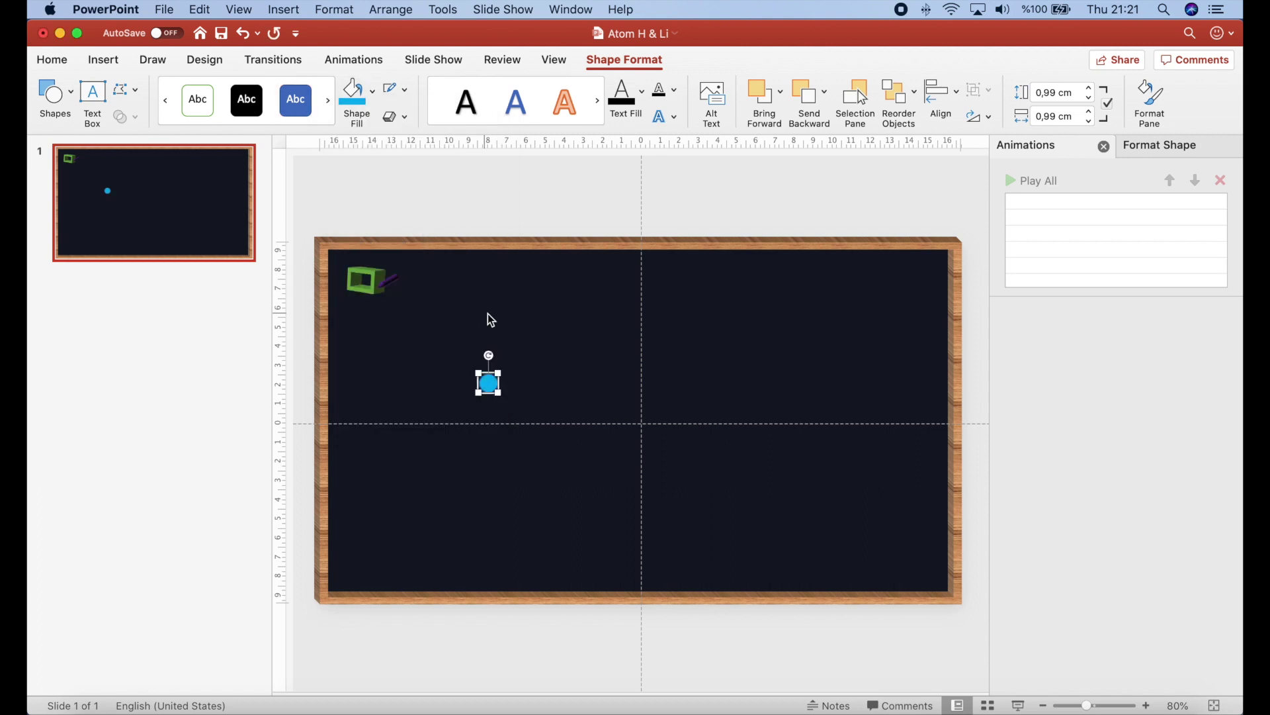
pyautogui.click(404, 89)
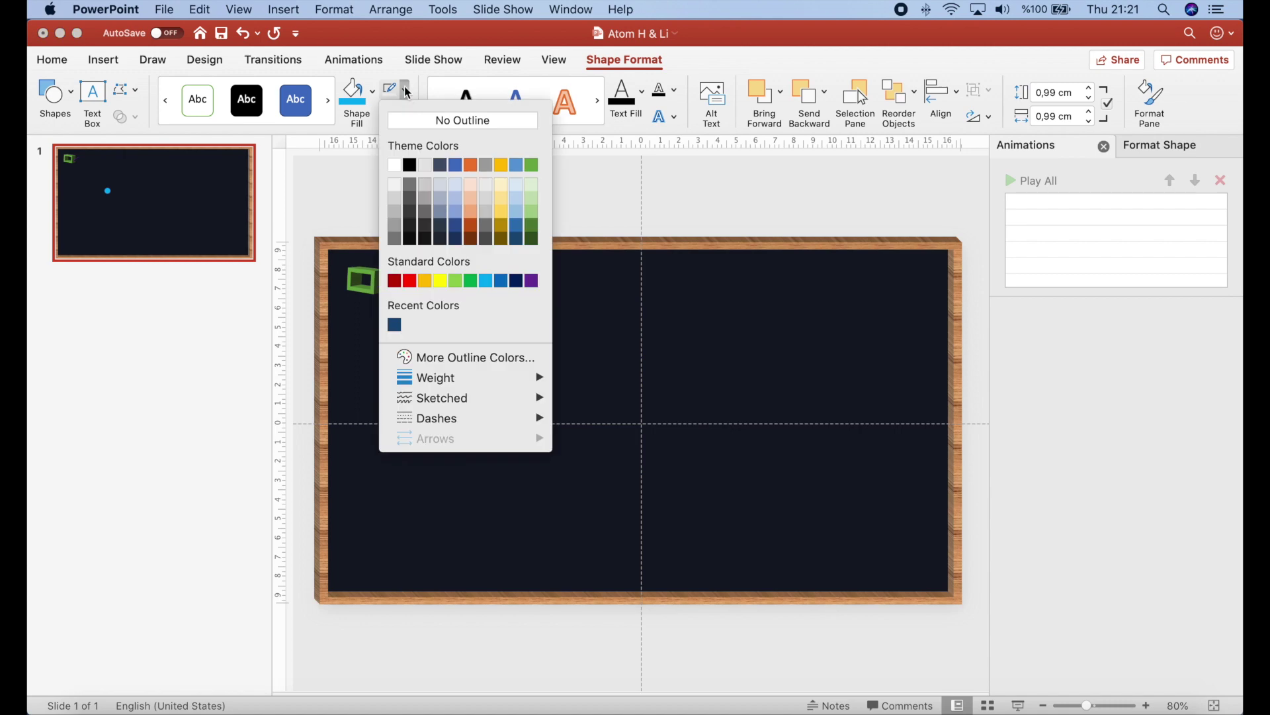
pyautogui.click(461, 133)
pyautogui.click(559, 357)
pyautogui.click(489, 382)
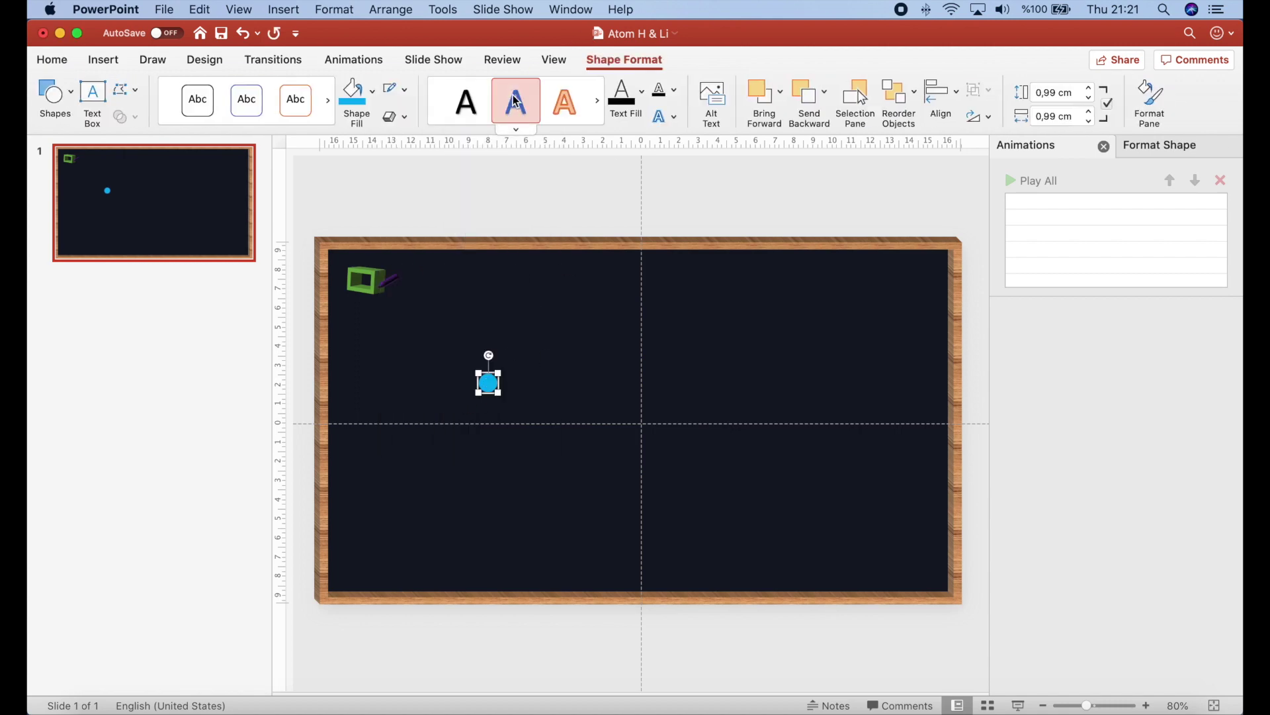
# Step: In the circle's 3-D Format settings, apply Circle bevels to the top and bottom
pyautogui.click(407, 125)
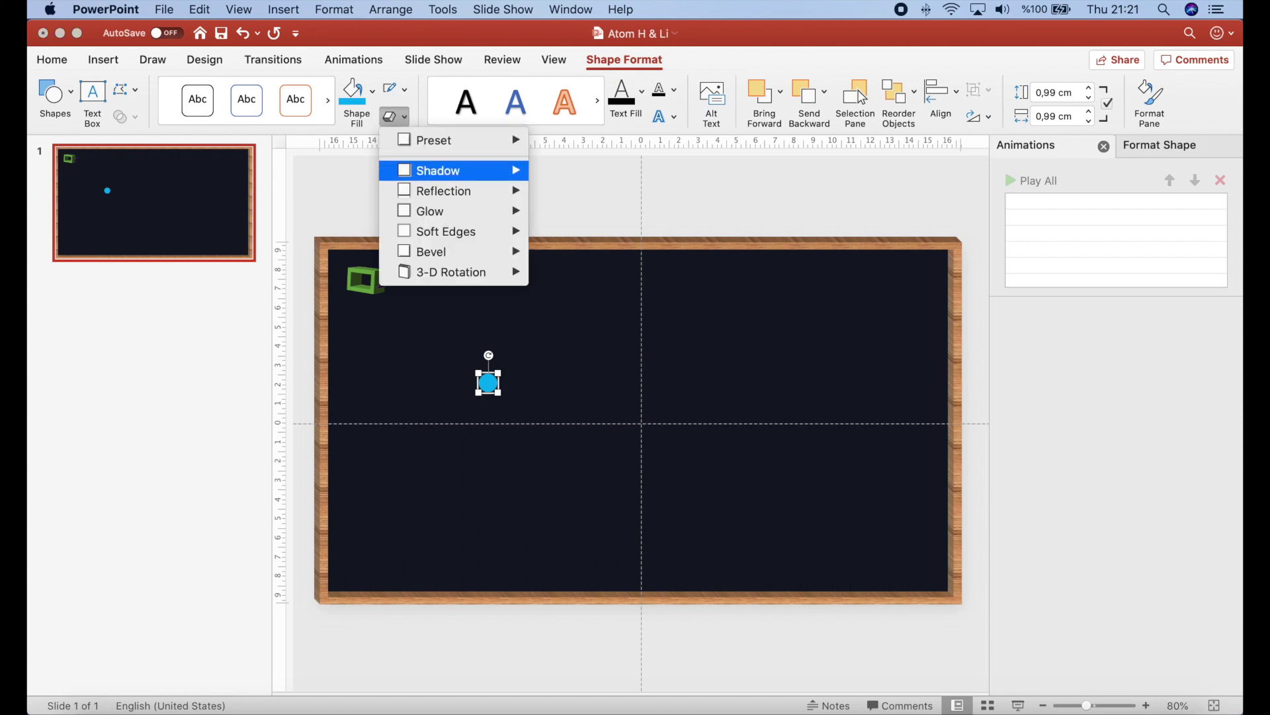
pyautogui.click(1177, 148)
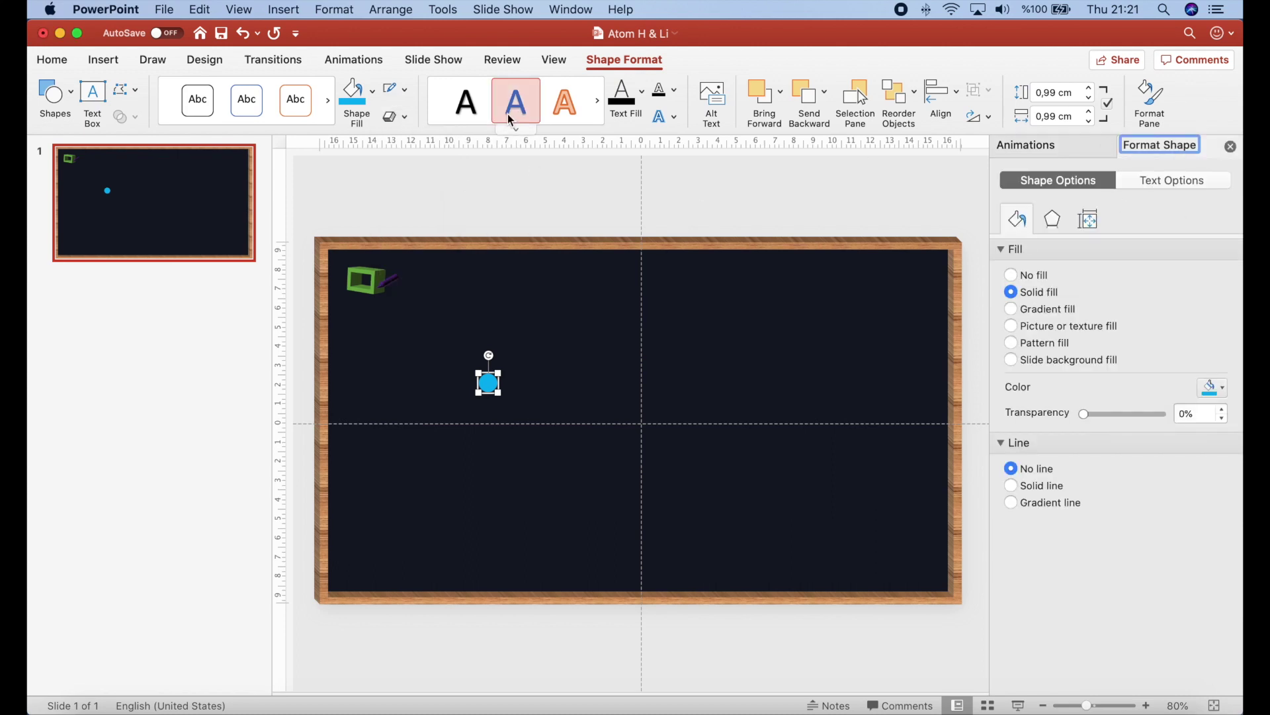
pyautogui.click(395, 117)
pyautogui.moveTo(424, 140)
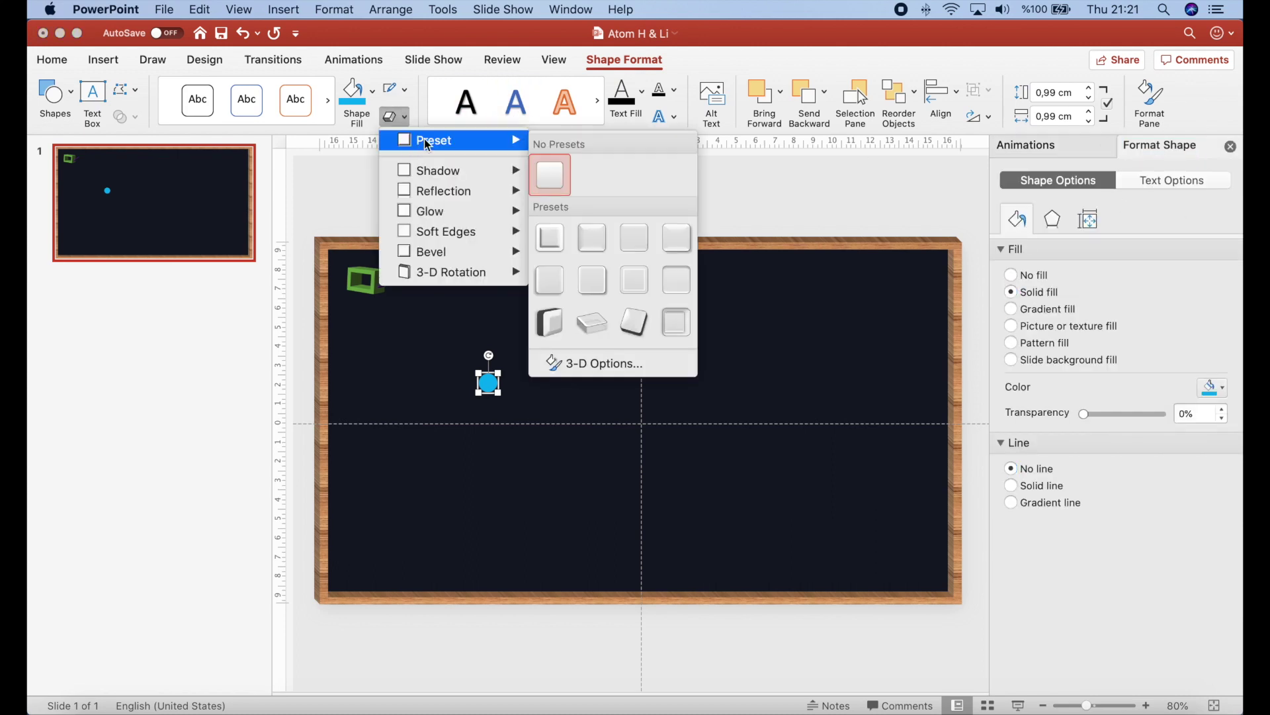
pyautogui.click(621, 366)
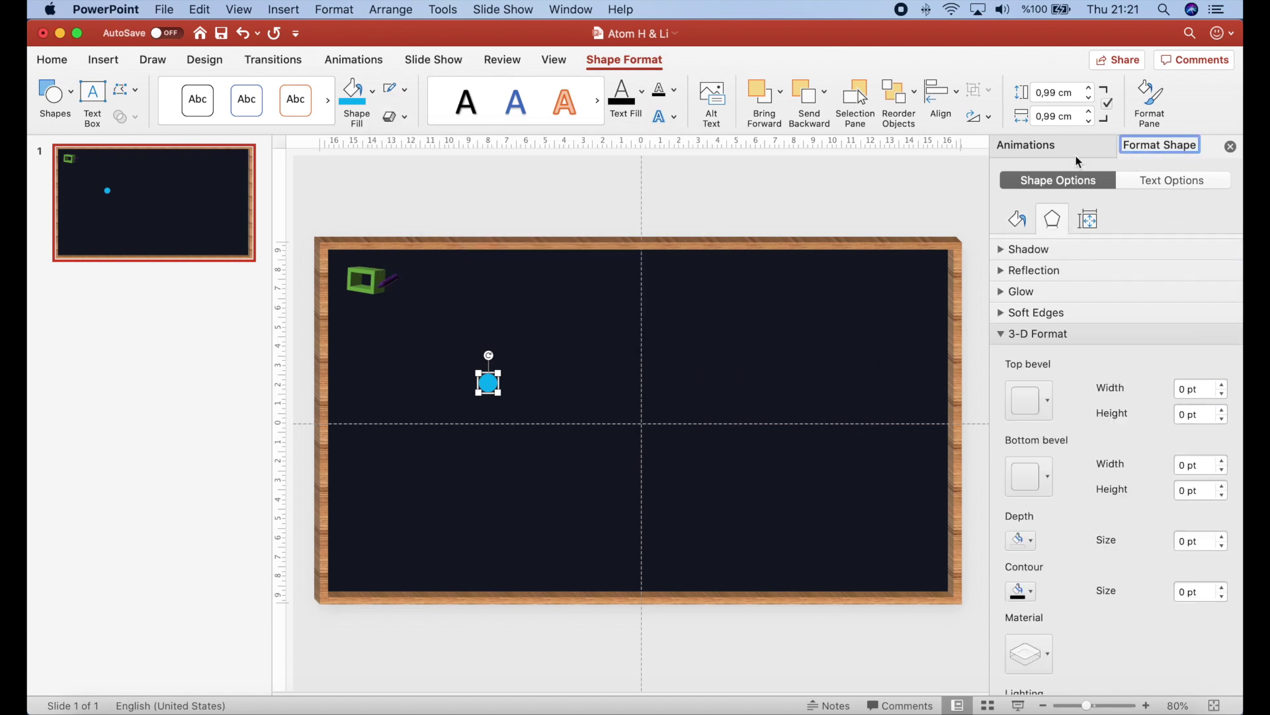
pyautogui.click(1019, 219)
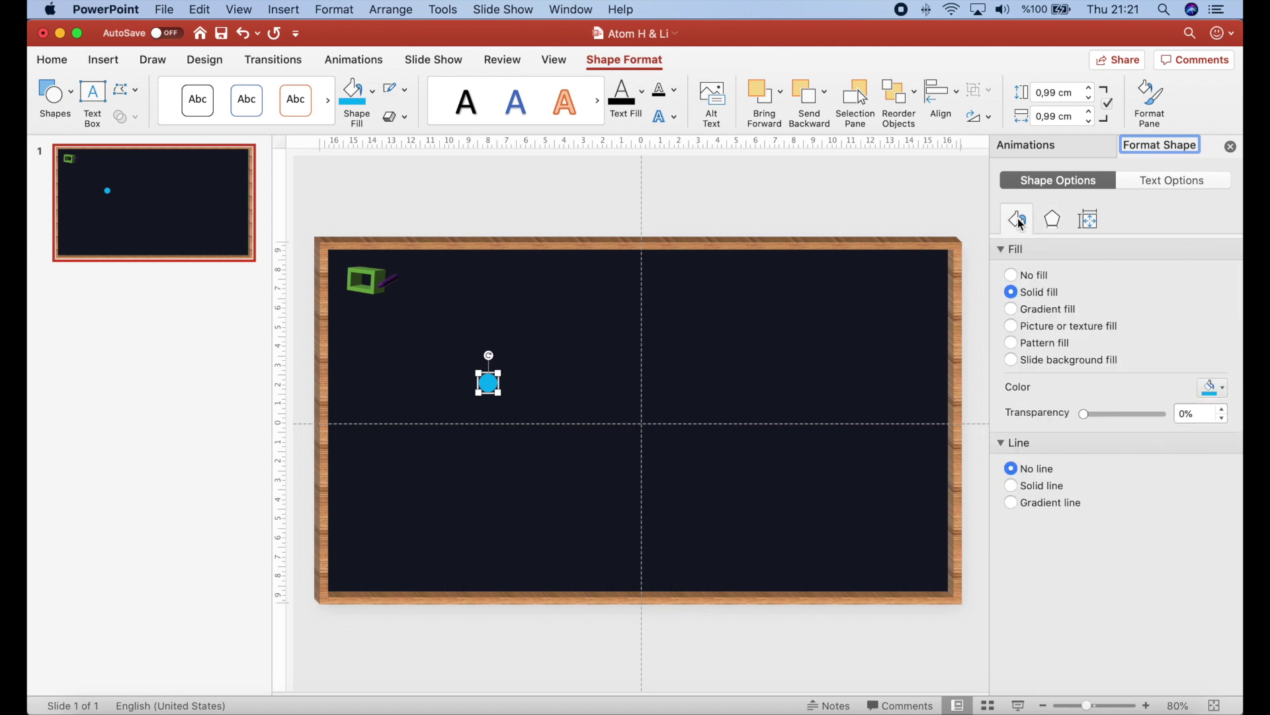
pyautogui.click(1221, 390)
pyautogui.click(1222, 350)
pyautogui.click(1053, 220)
pyautogui.scroll(-3, 1042, 384)
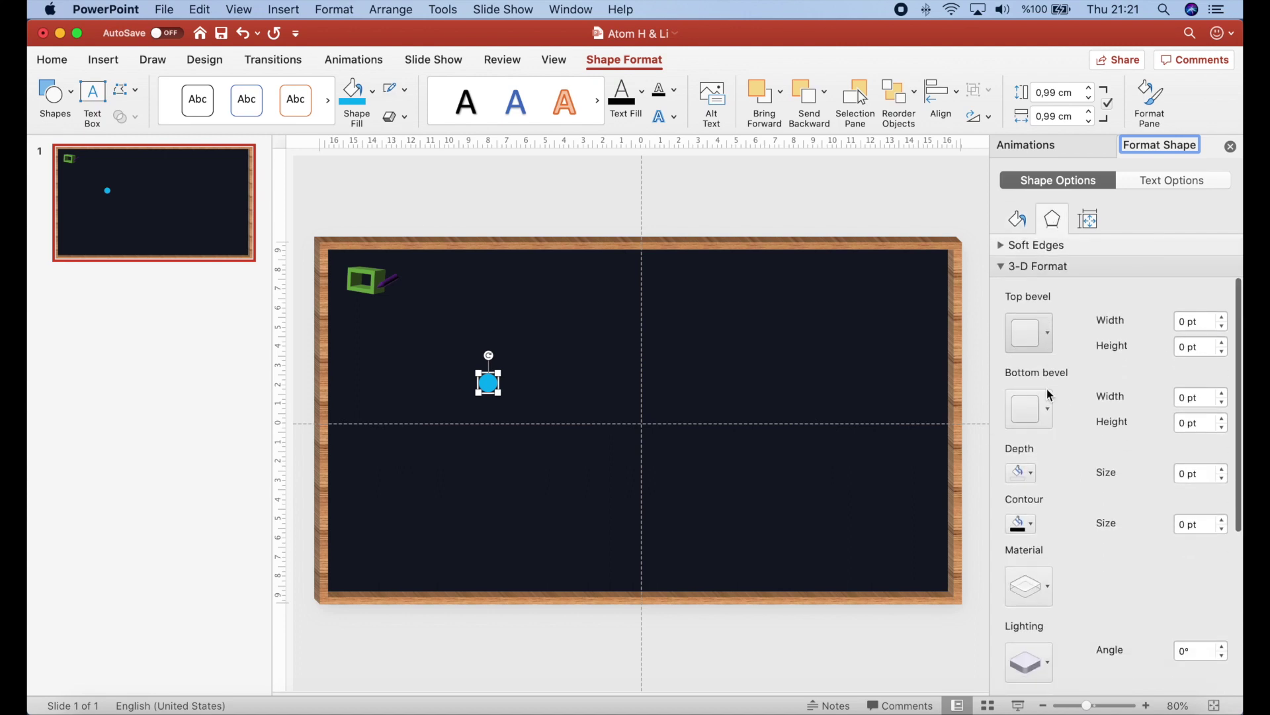
pyautogui.click(1033, 309)
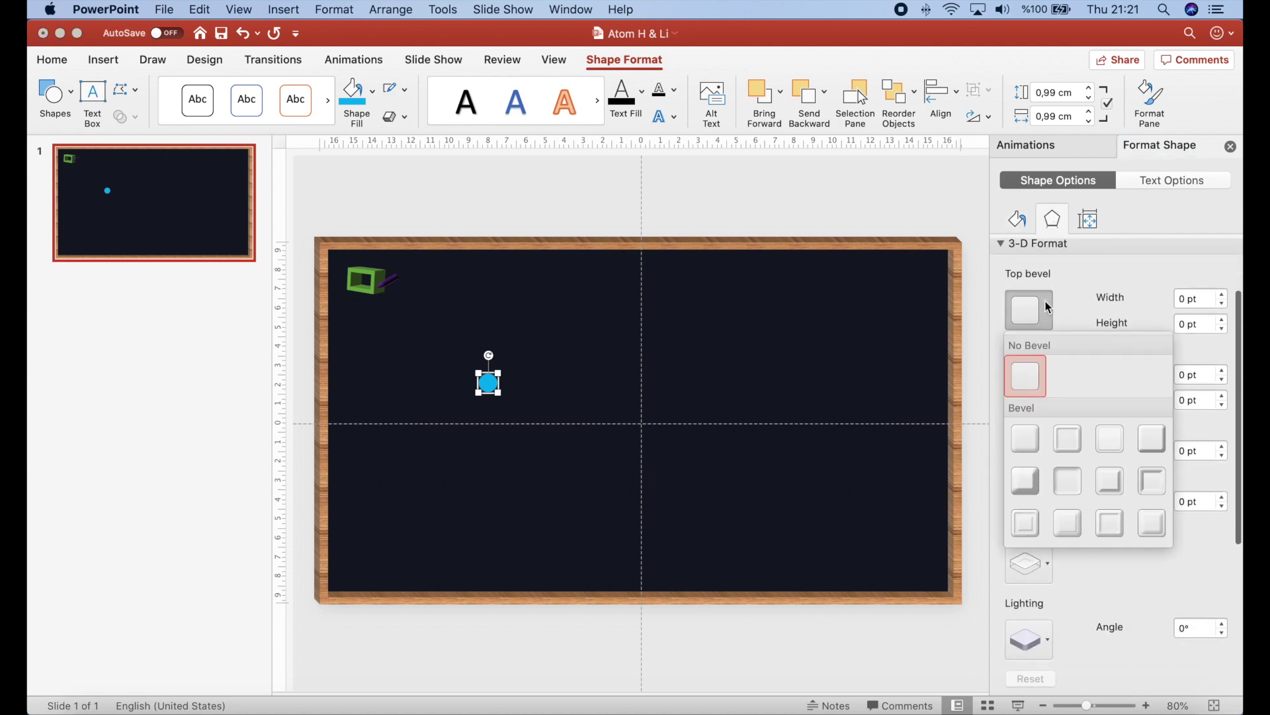
pyautogui.click(1031, 443)
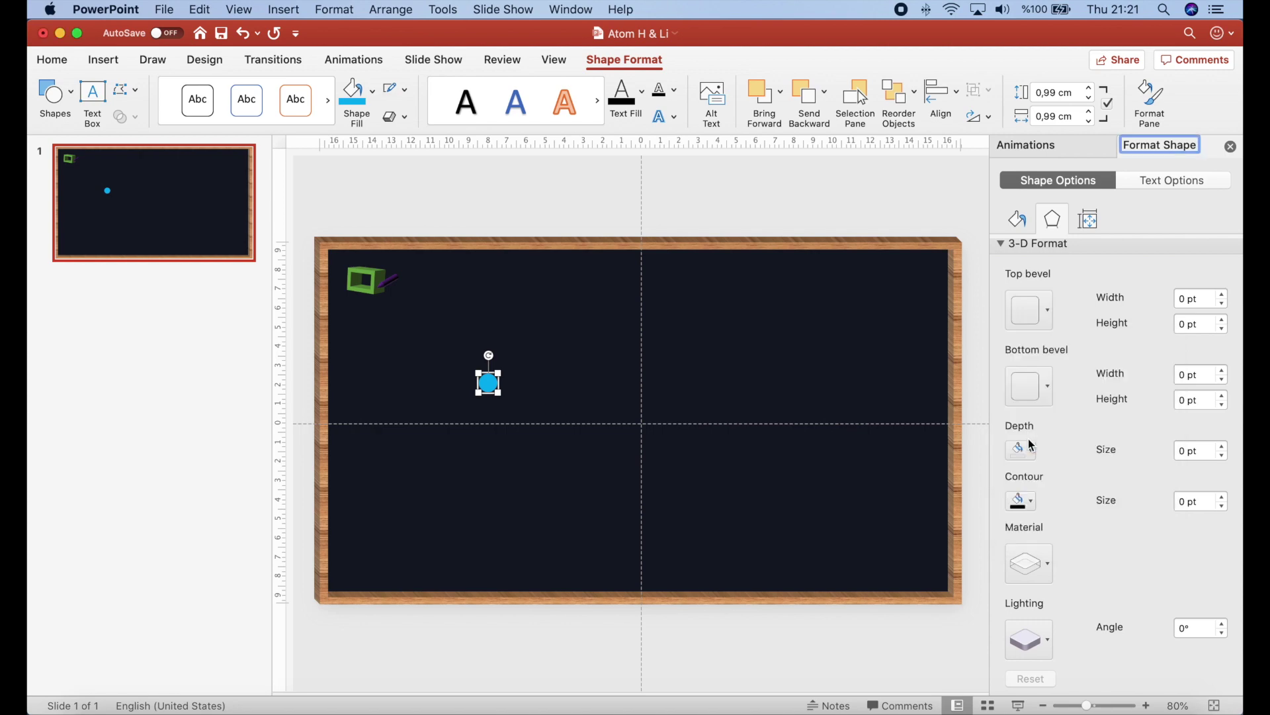
pyautogui.click(1043, 397)
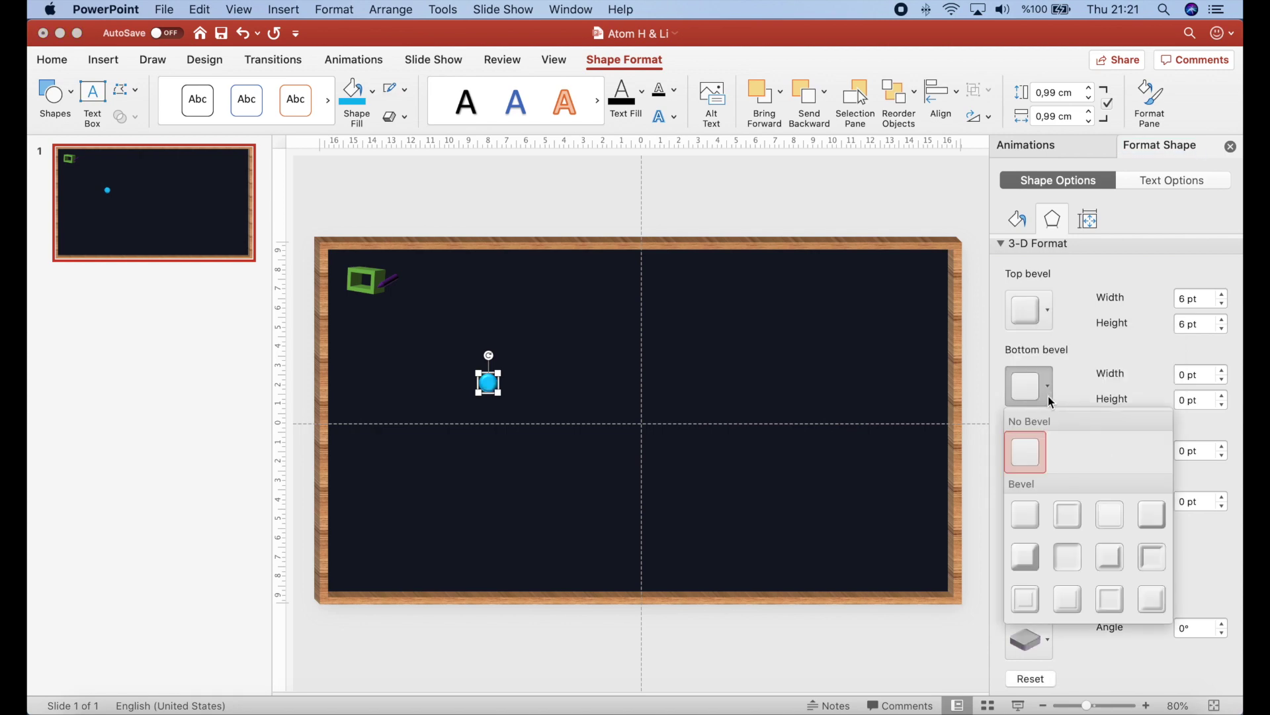
pyautogui.click(1026, 515)
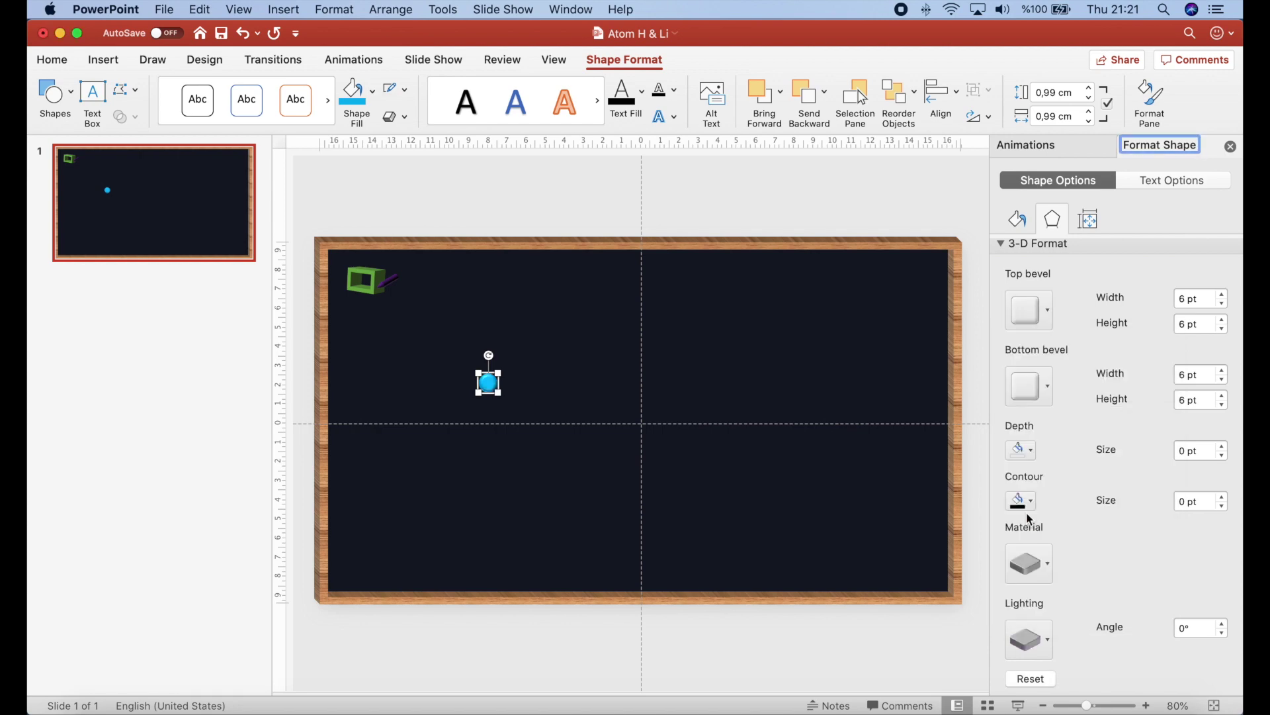
# Step: Set top and bottom bevel width and height each to 20 pt
pyautogui.click(1212, 299)
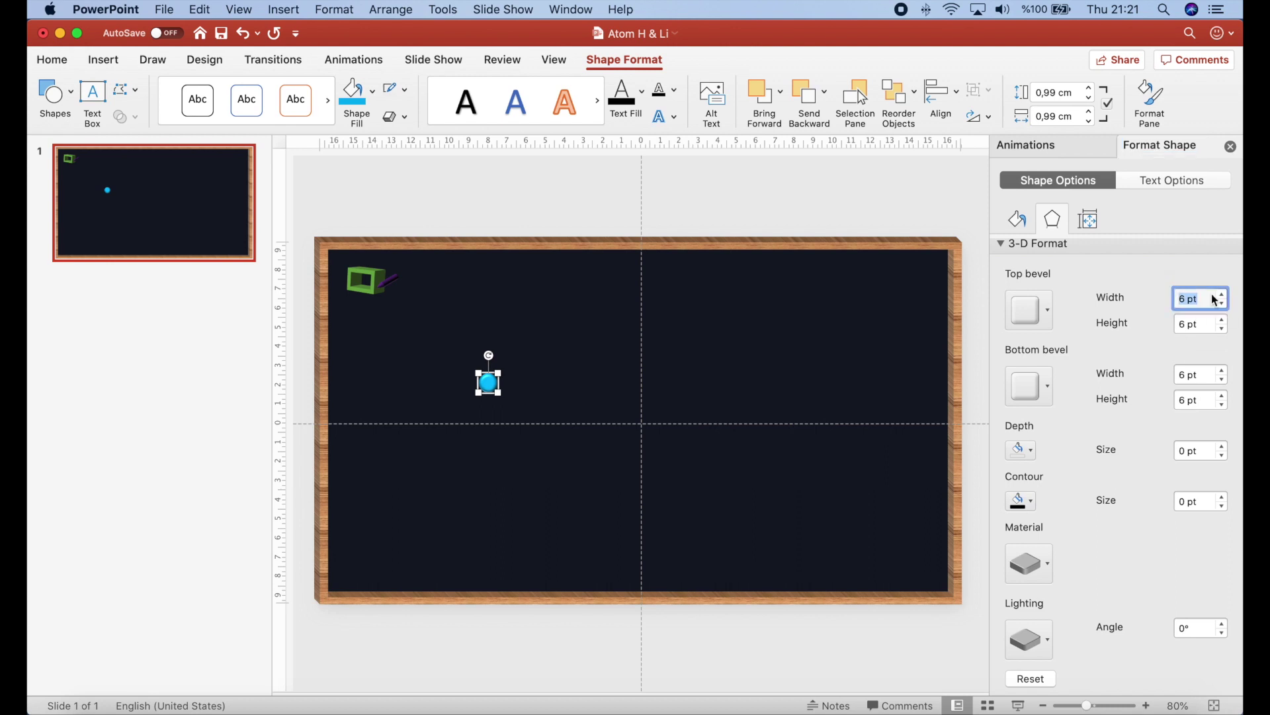
pyautogui.write('20')
pyautogui.click(1205, 318)
pyautogui.write('20')
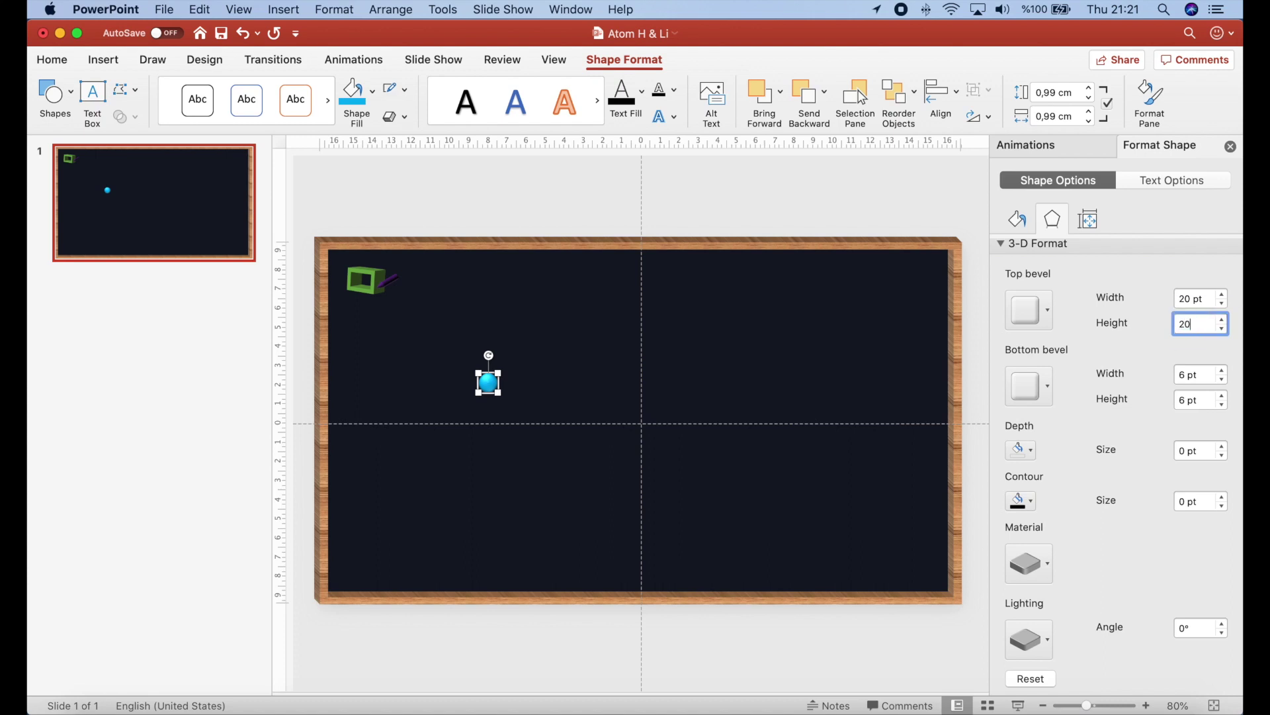
pyautogui.click(1199, 375)
pyautogui.write('20')
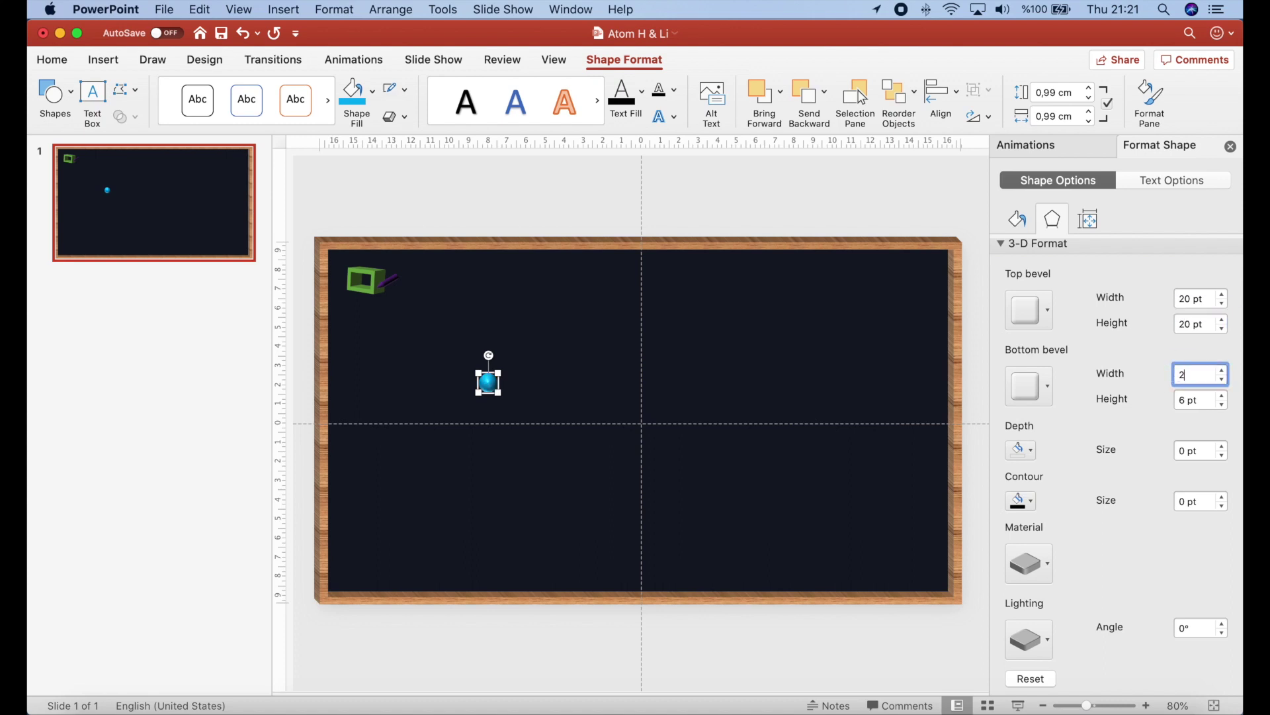
pyautogui.click(1206, 400)
pyautogui.write('20')
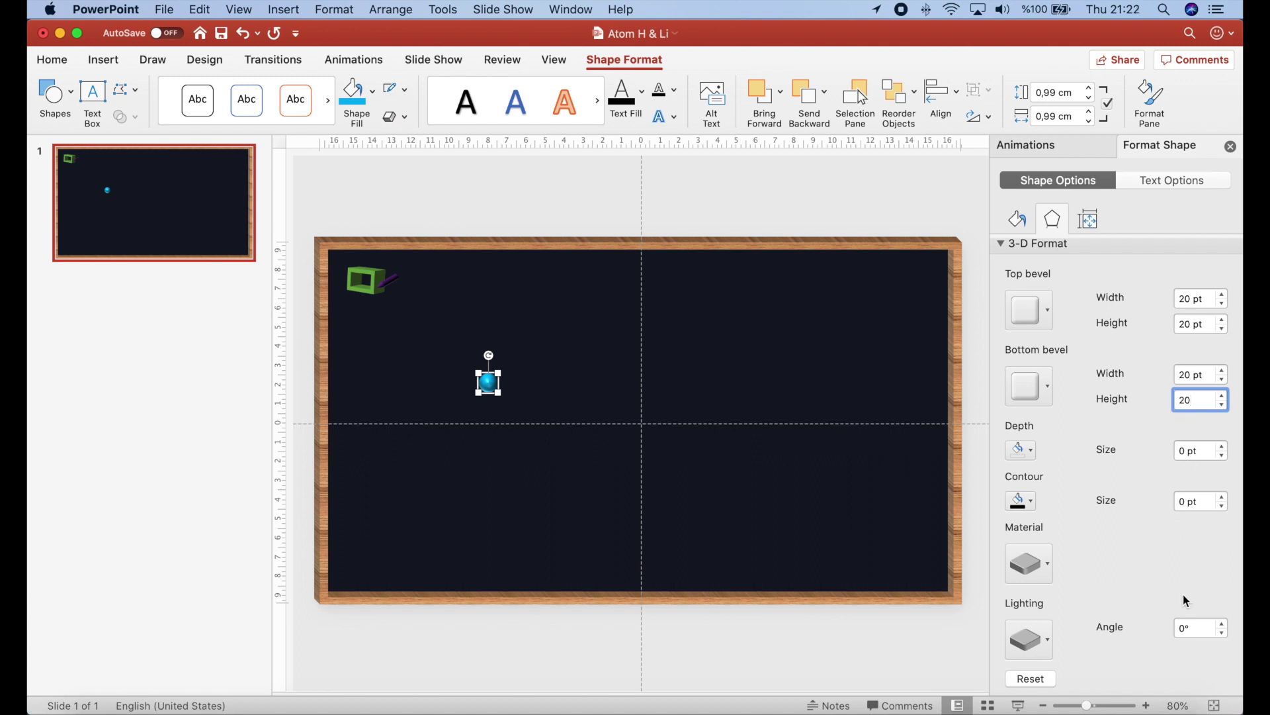
pyautogui.scroll(-5, 1167, 561)
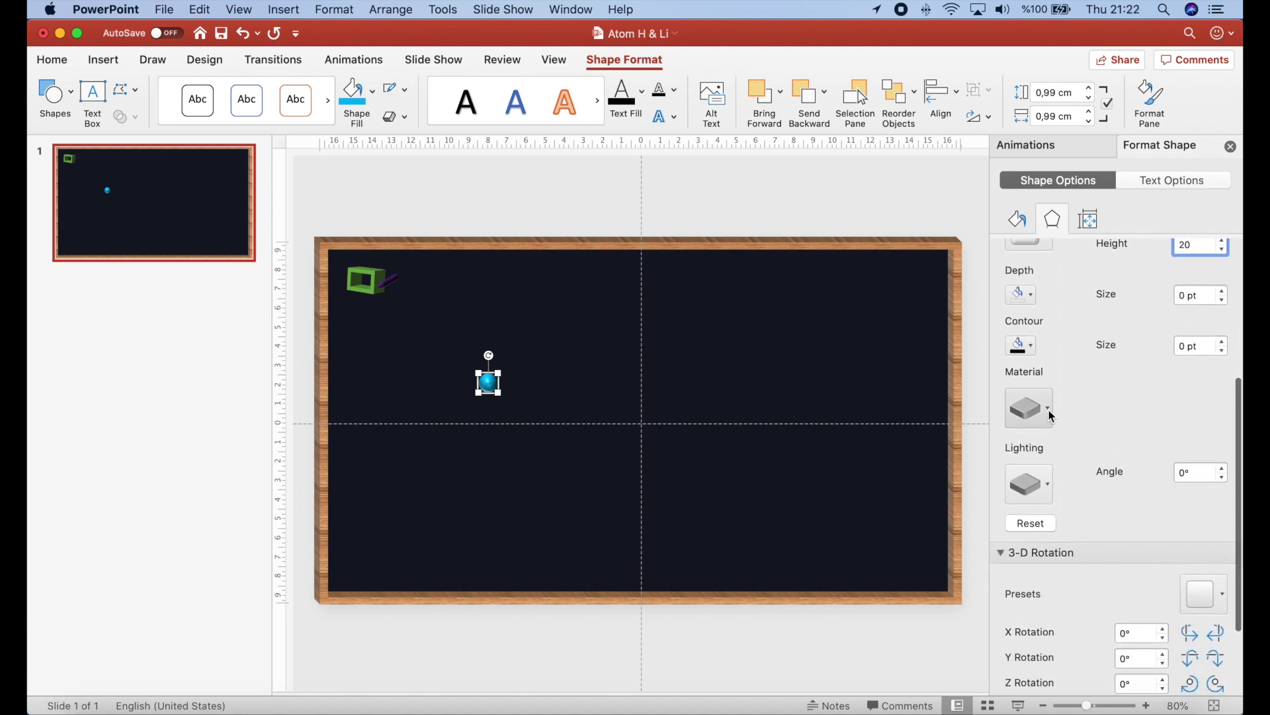
# Step: Tilt the sphere with a Parallel 3-D rotation preset (X 334°, Y 18°)
pyautogui.click(1048, 409)
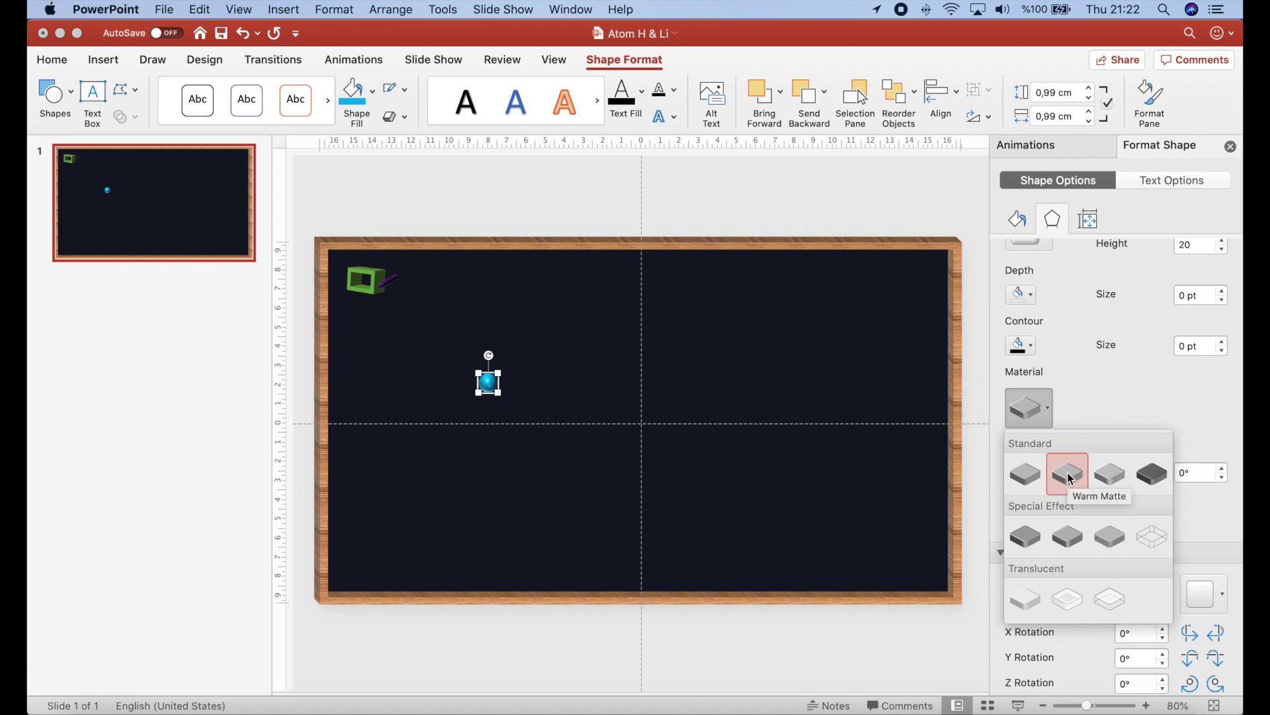
pyautogui.click(1094, 394)
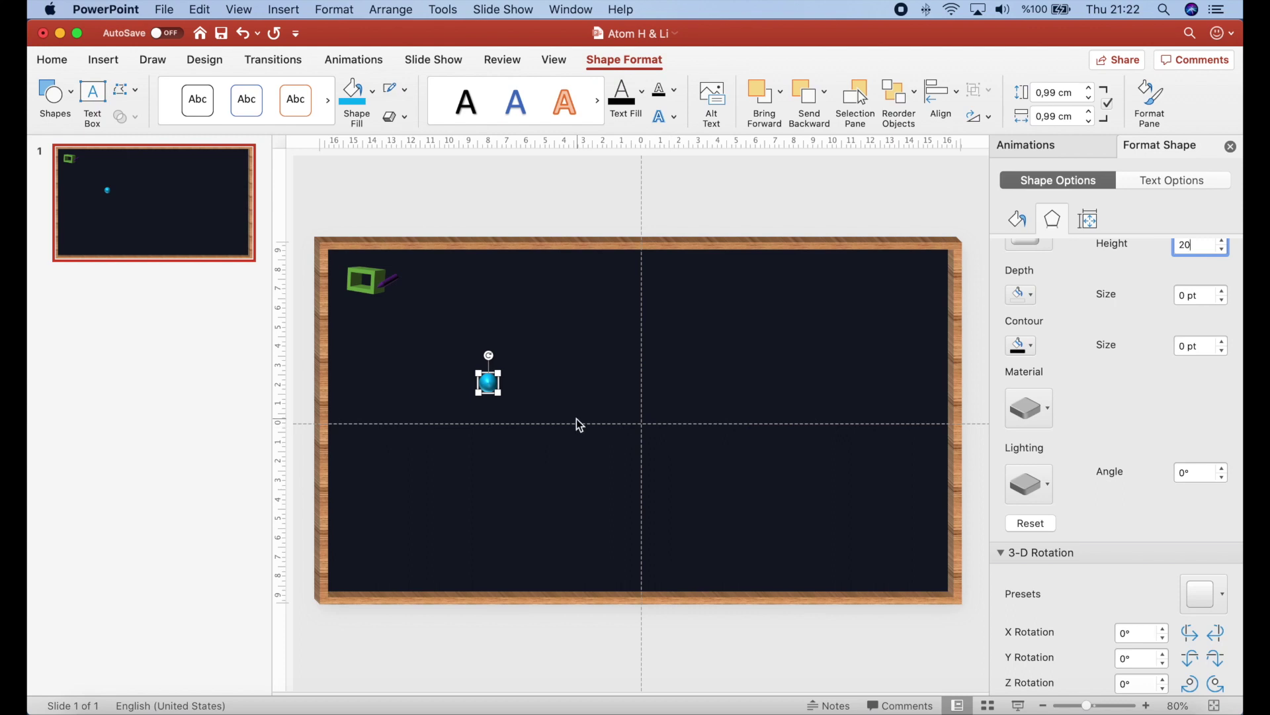
pyautogui.click(1045, 482)
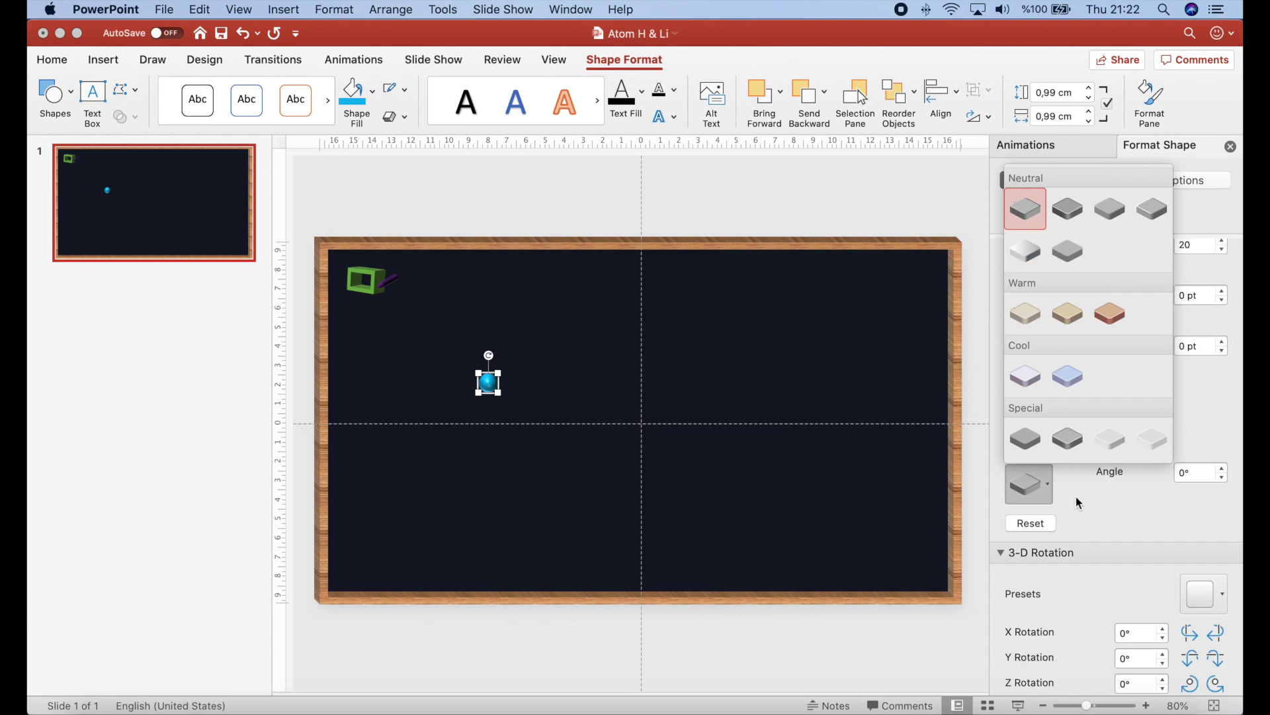
pyautogui.click(1091, 514)
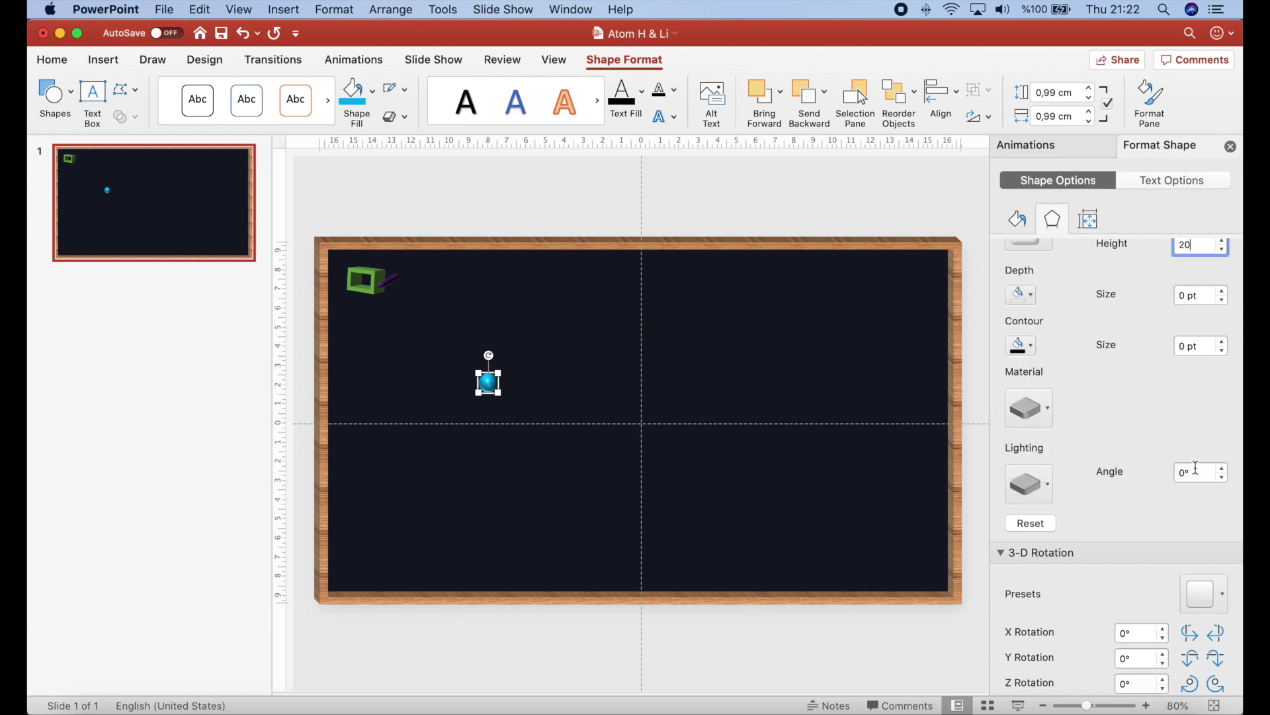
pyautogui.scroll(-3, 1125, 496)
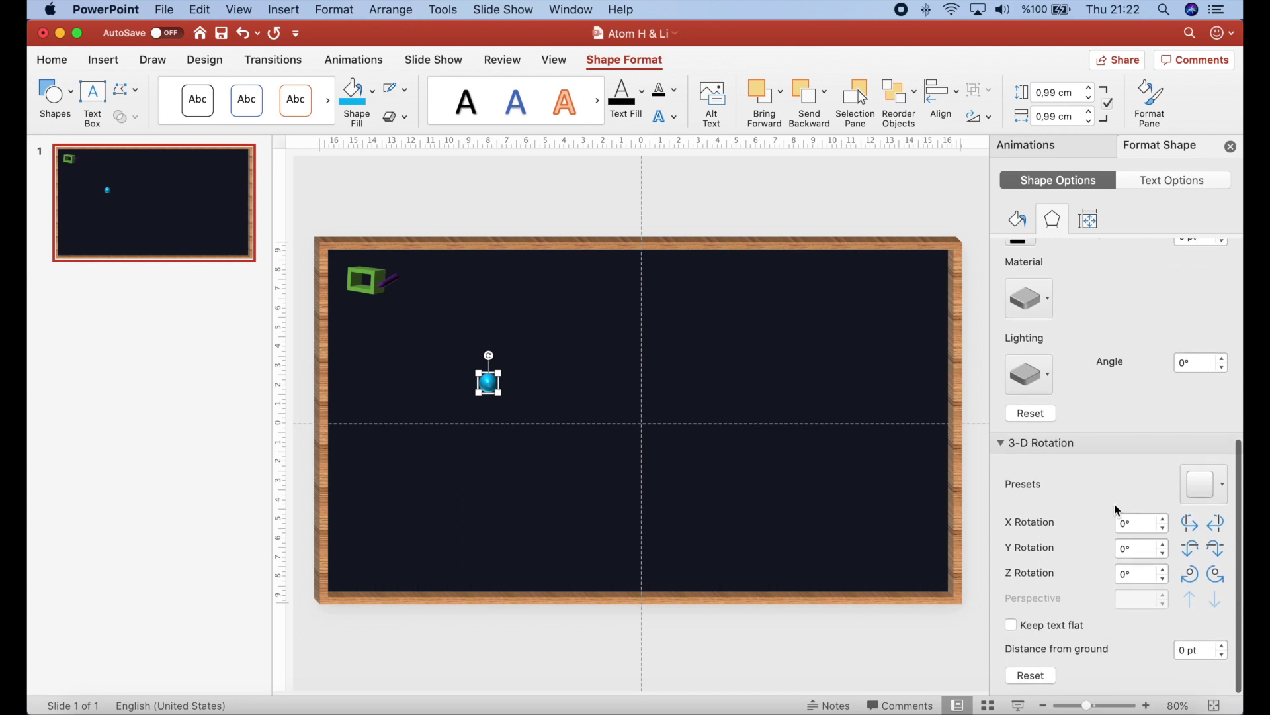
pyautogui.click(1224, 494)
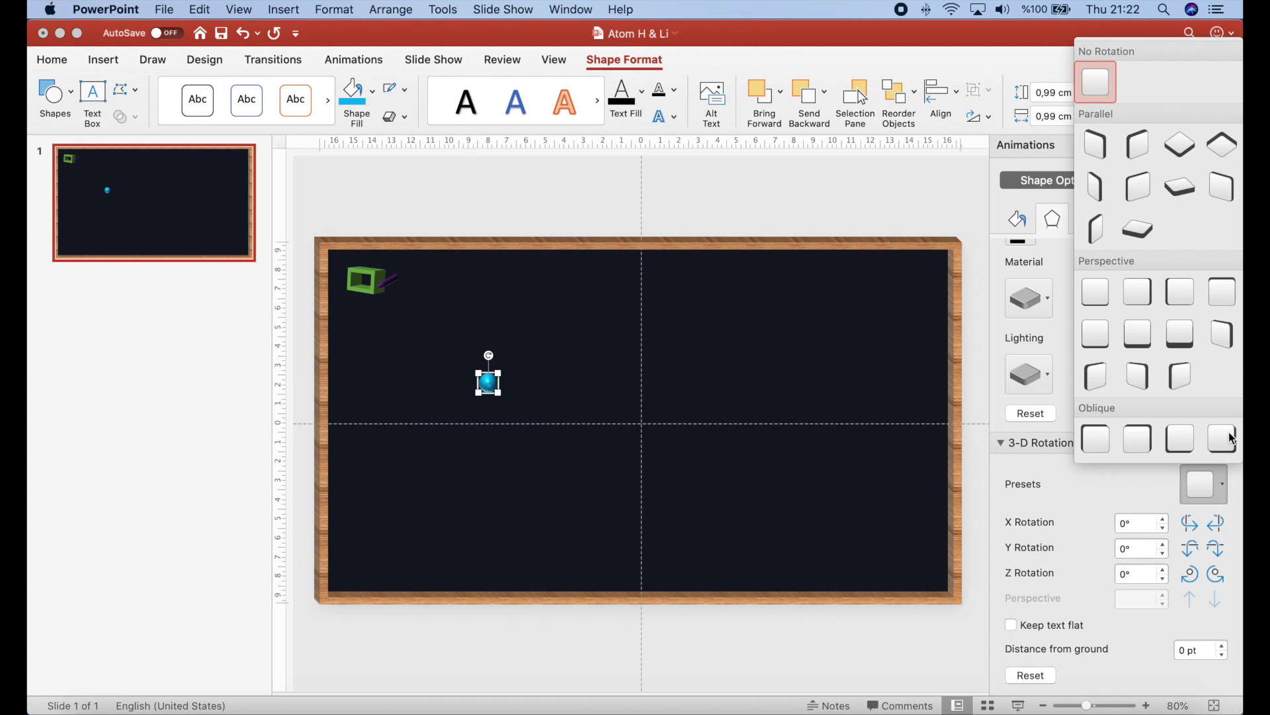
pyautogui.click(1138, 187)
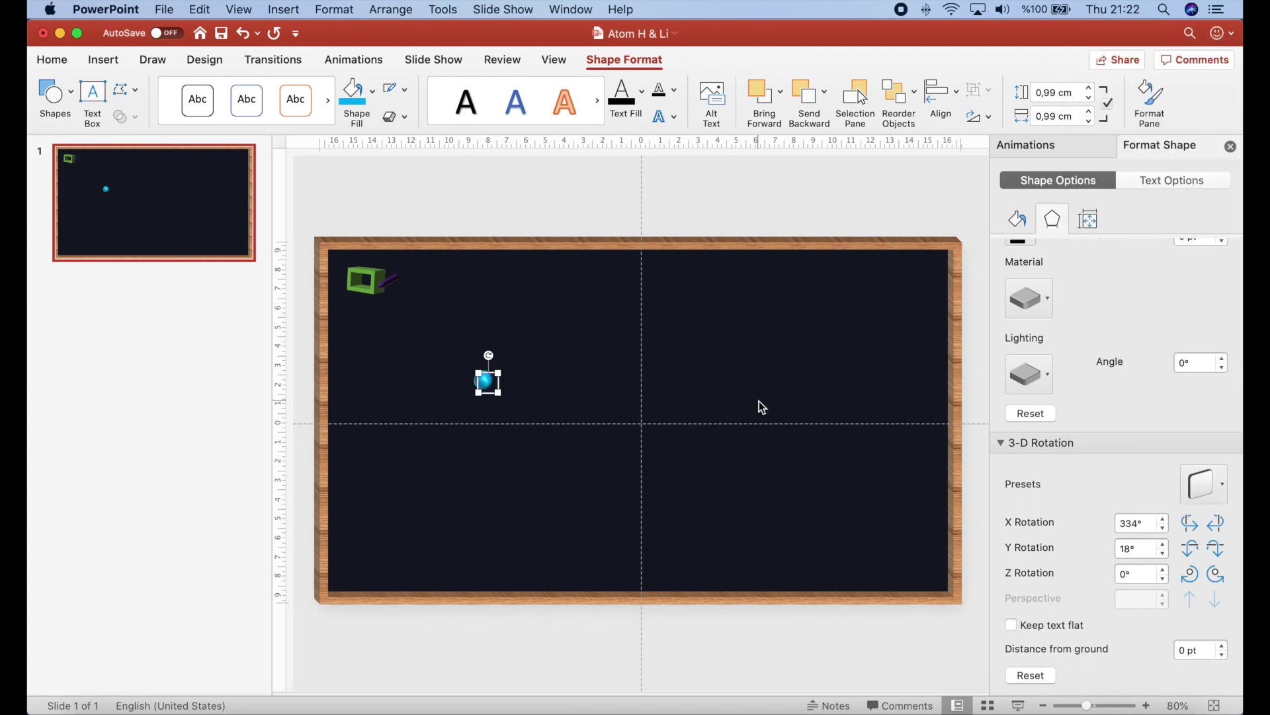
# Step: Set the sphere's distance from ground to 20 pt
pyautogui.scroll(-1, 1146, 491)
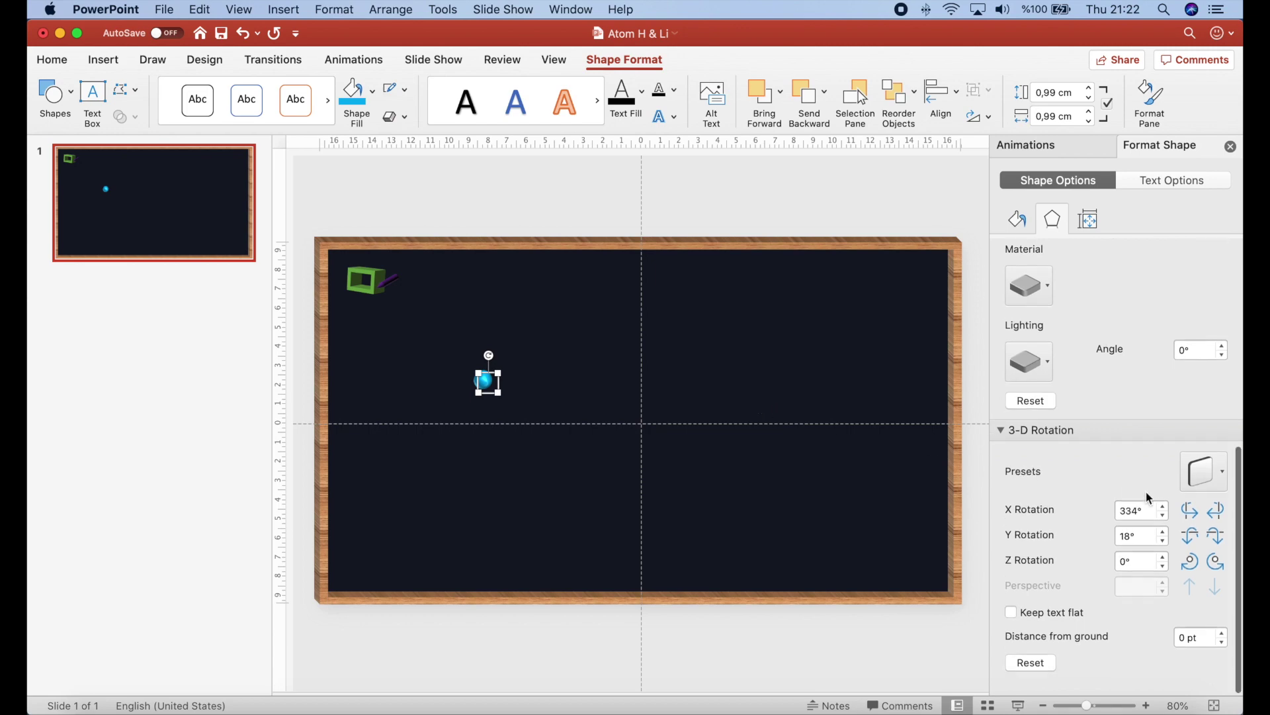
pyautogui.click(1202, 648)
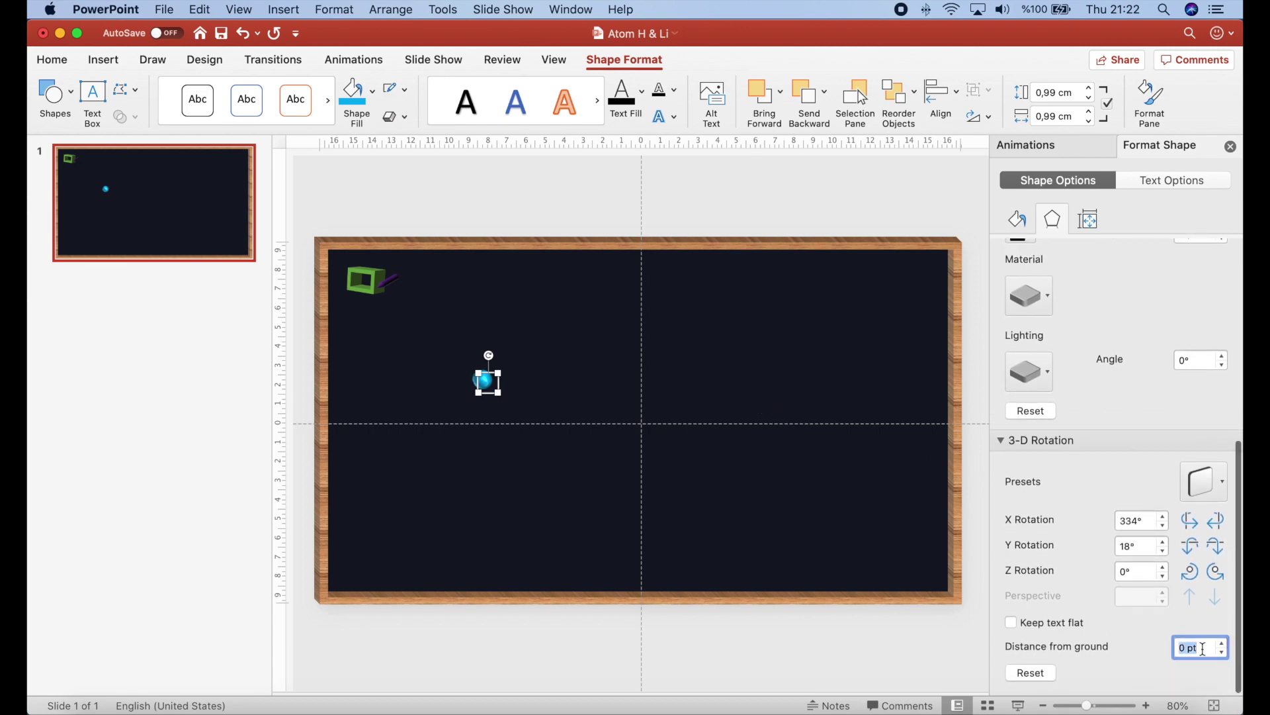
pyautogui.write('20')
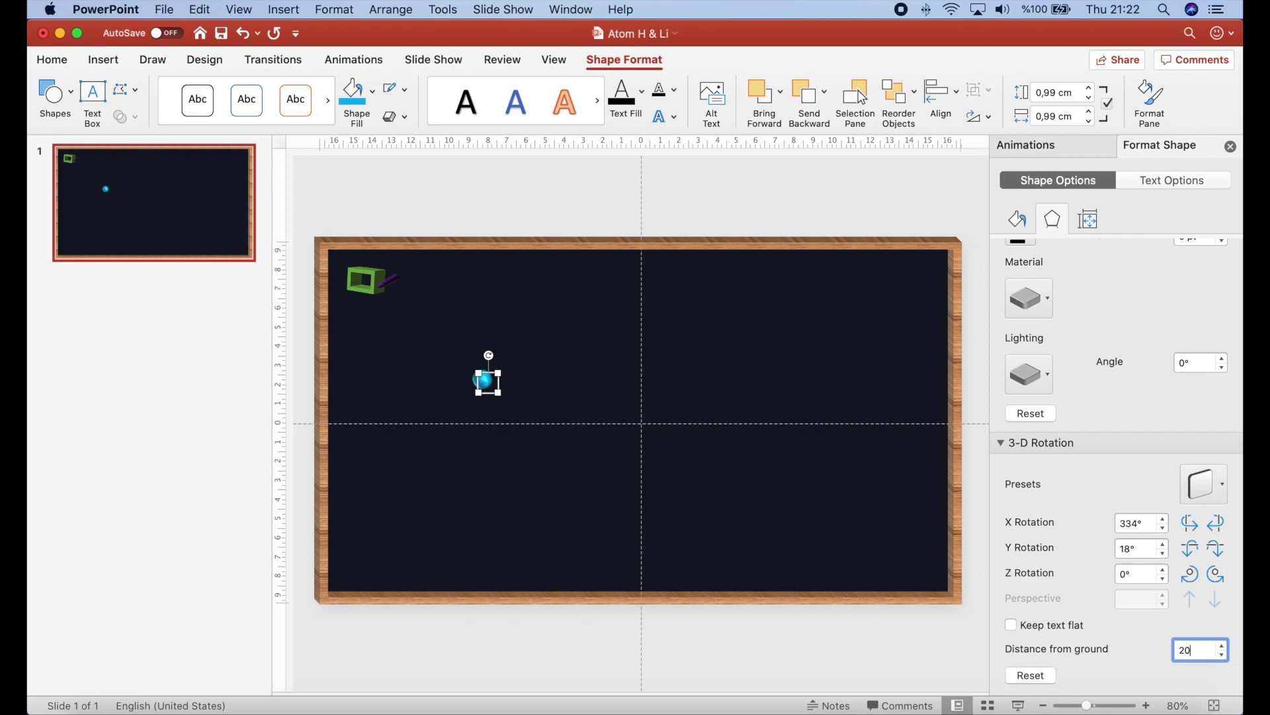
pyautogui.press('Return')
# Step: Move the sphere onto the slide's vertical centre guide
pyautogui.click(535, 534)
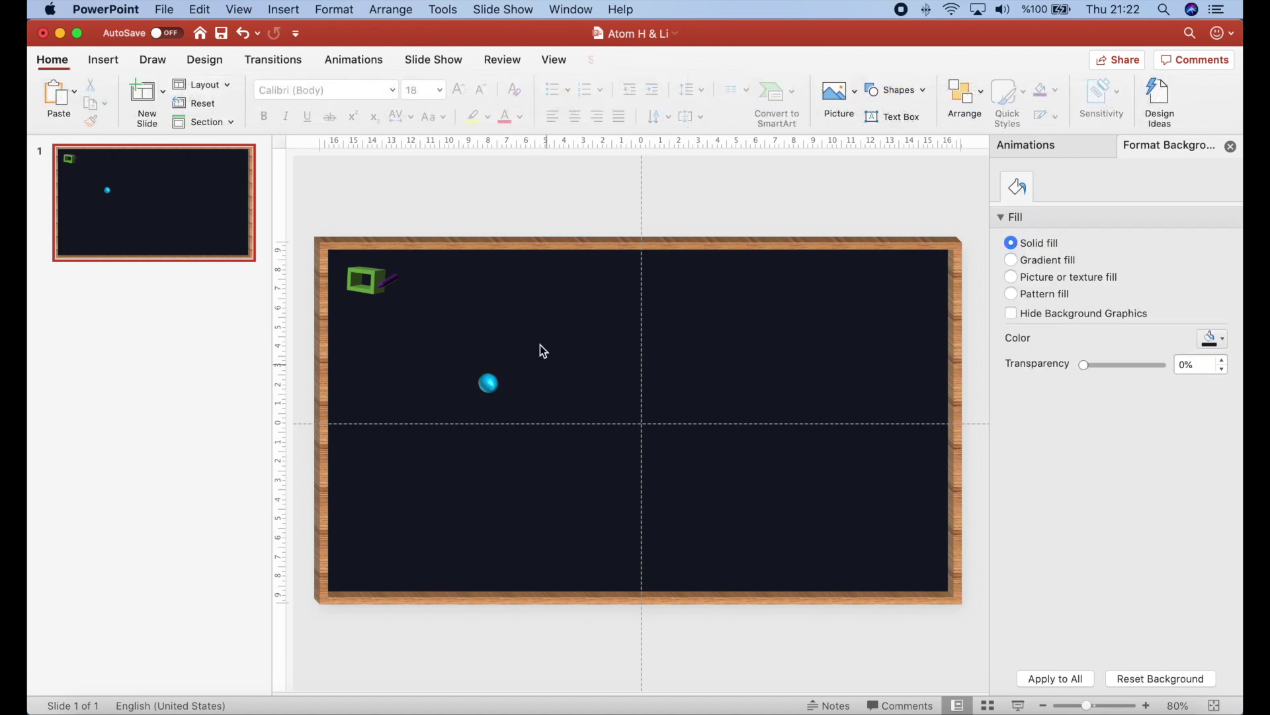
pyautogui.moveTo(540, 344); pyautogui.dragTo(442, 418)
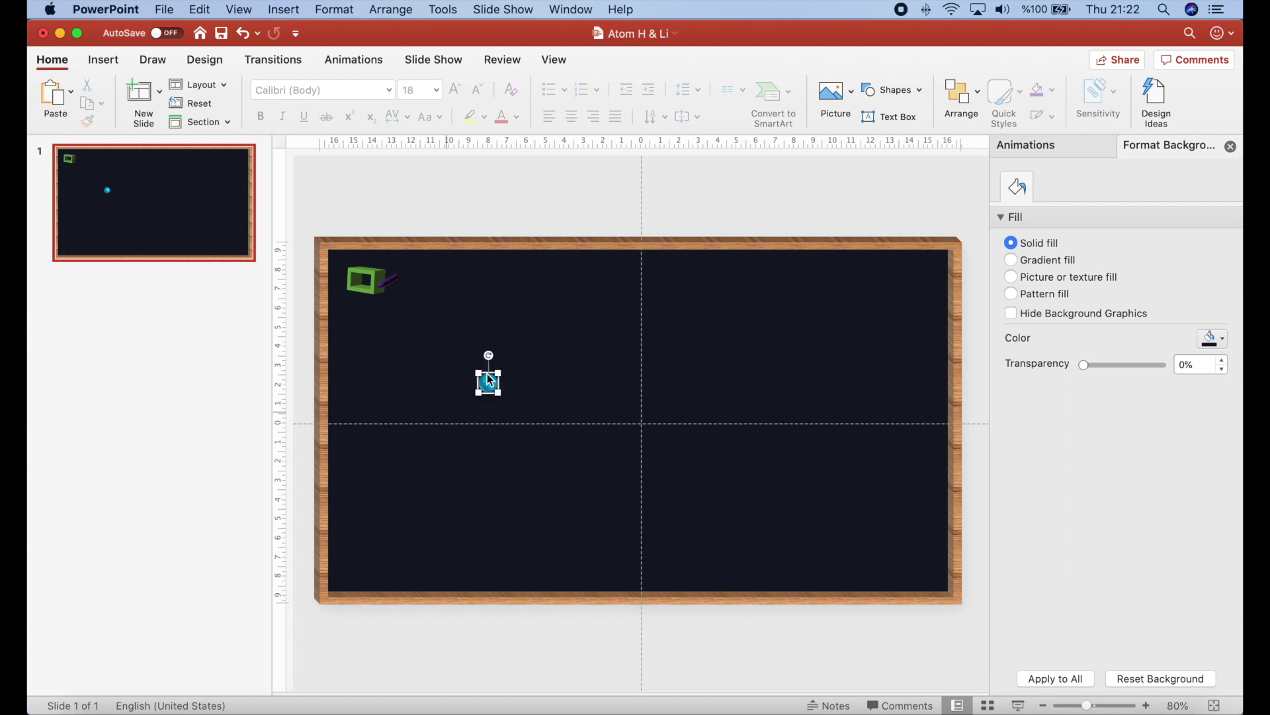
pyautogui.moveTo(490, 378); pyautogui.dragTo(649, 369)
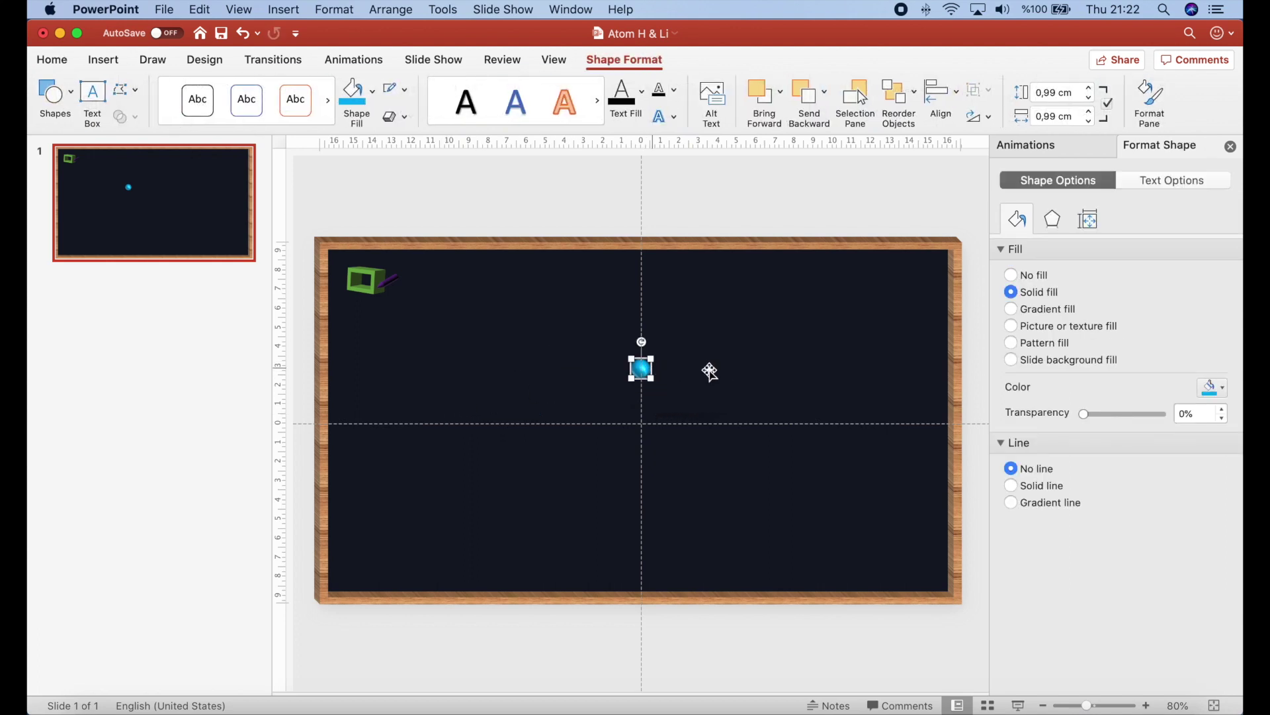
pyautogui.click(710, 372)
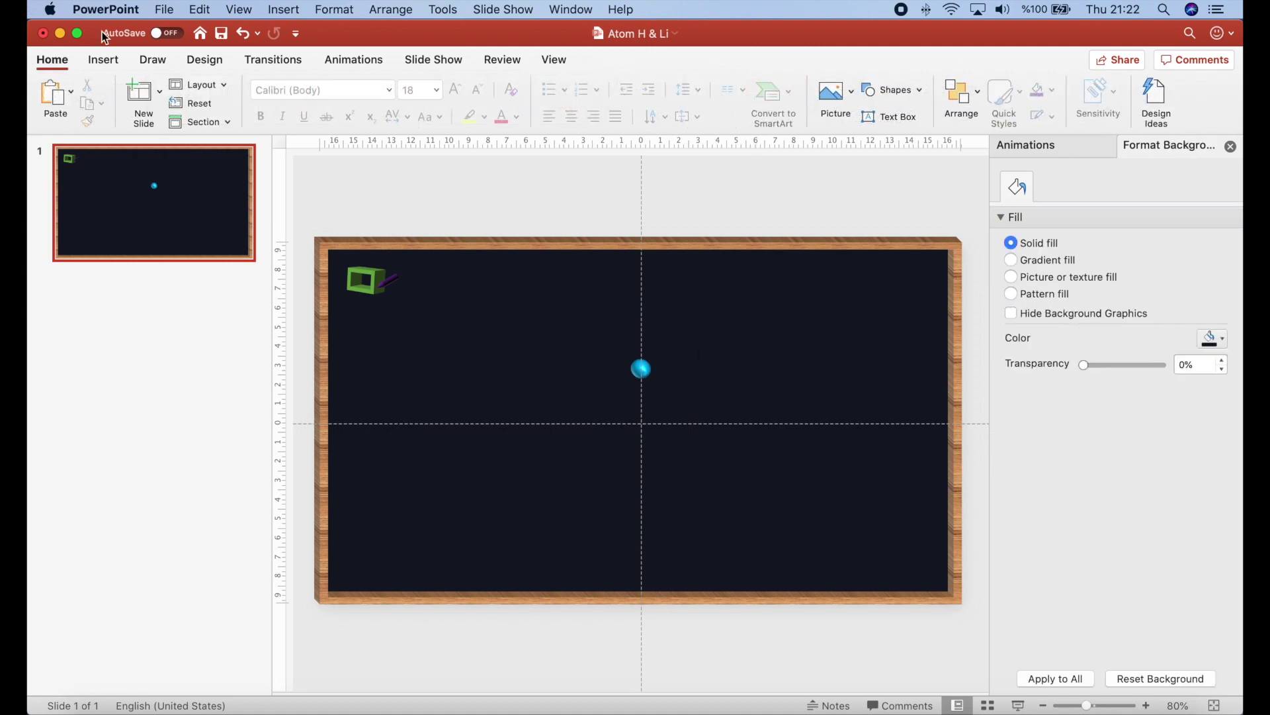
# Step: Insert an oval left of the sphere and size it to a 2 cm circle
pyautogui.click(103, 60)
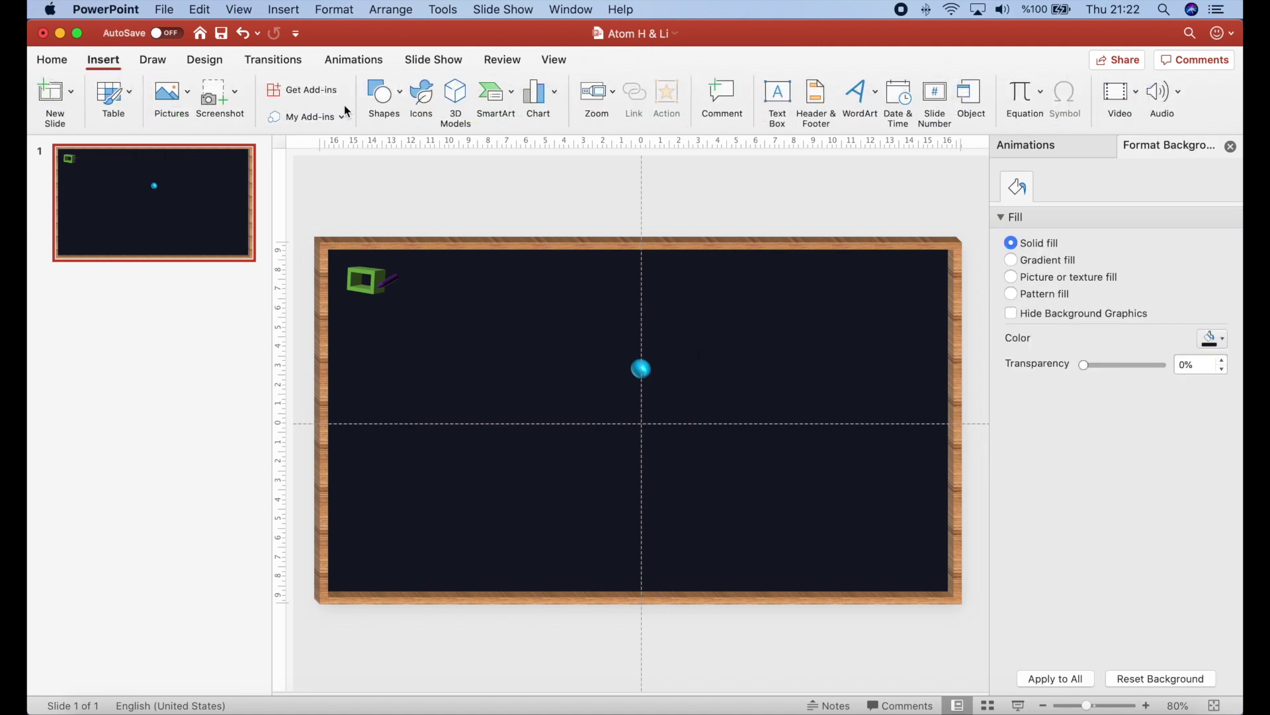
pyautogui.click(383, 93)
pyautogui.click(493, 143)
pyautogui.click(445, 365)
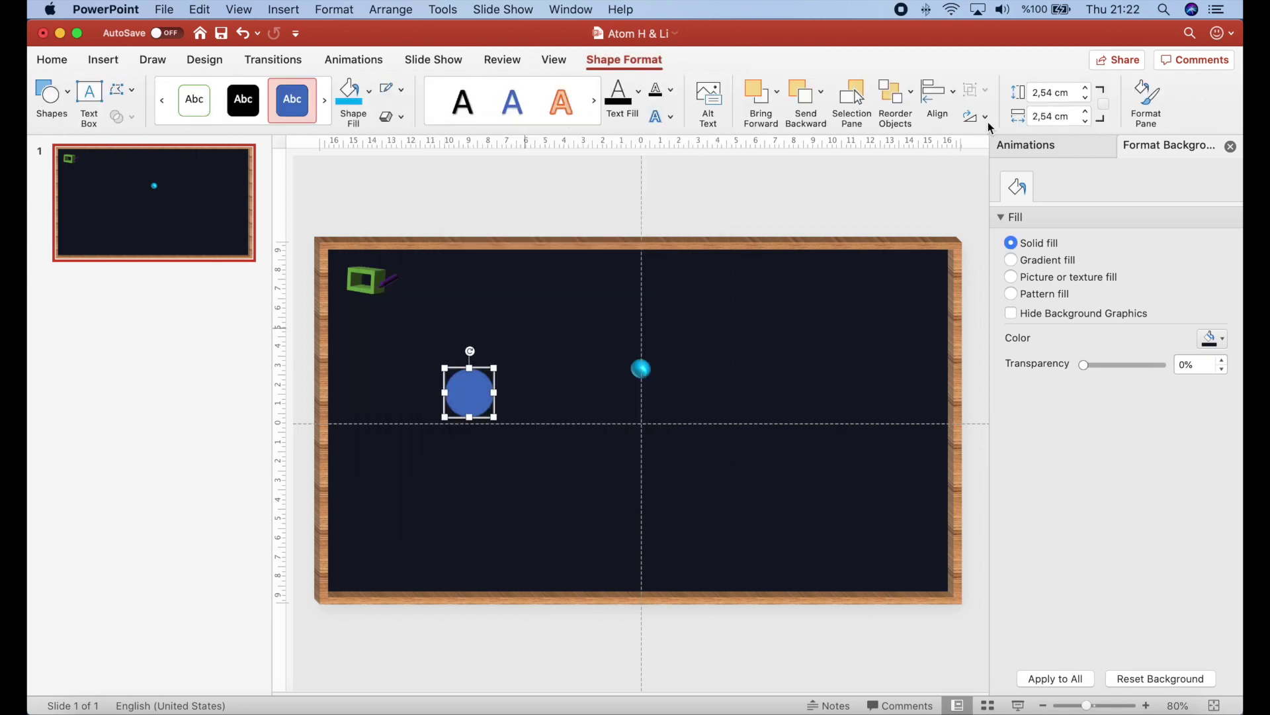
pyautogui.click(1105, 104)
pyautogui.click(1061, 93)
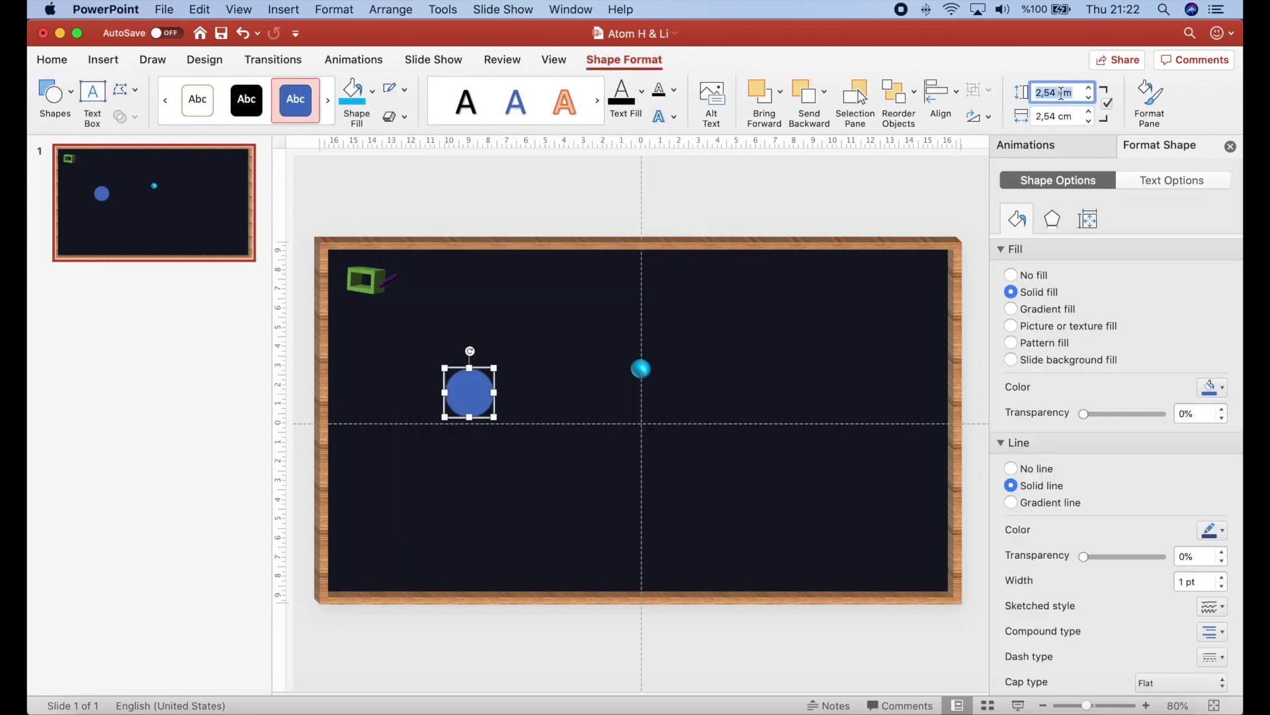
pyautogui.write('2')
pyautogui.press('Tab')
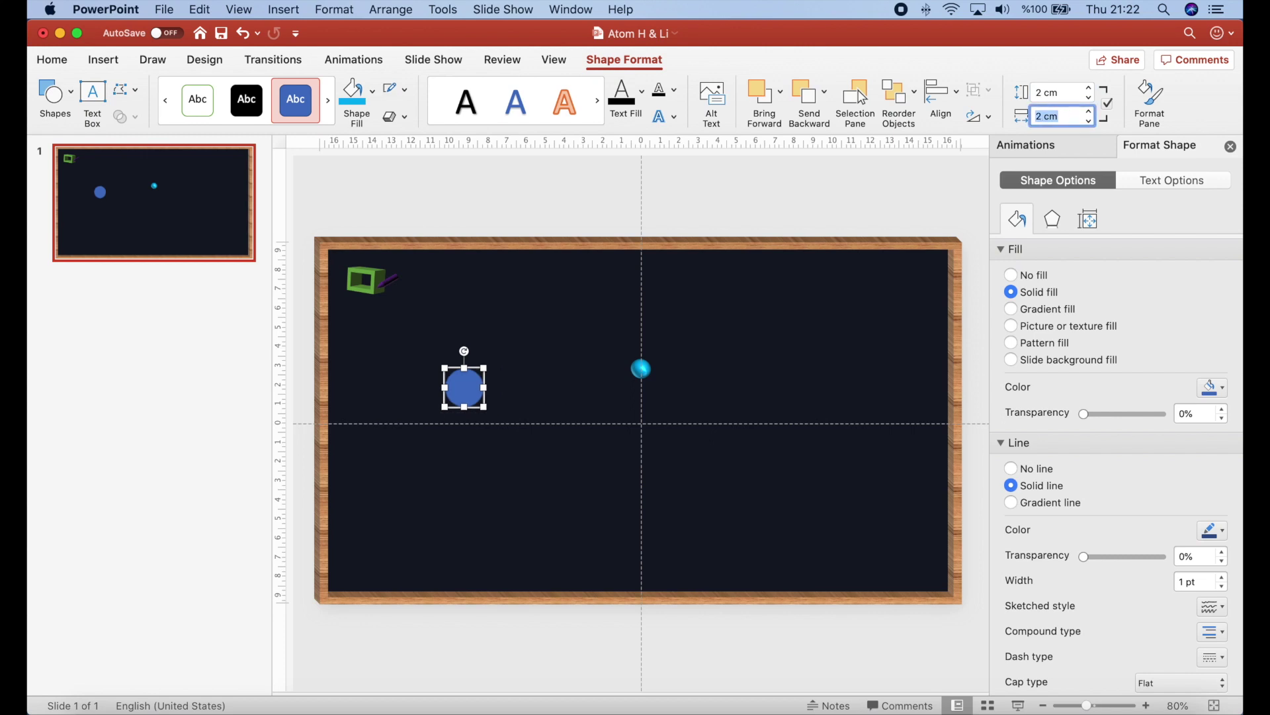
# Step: Remove the new circle's outline and fill it dark red
pyautogui.click(405, 89)
pyautogui.click(454, 125)
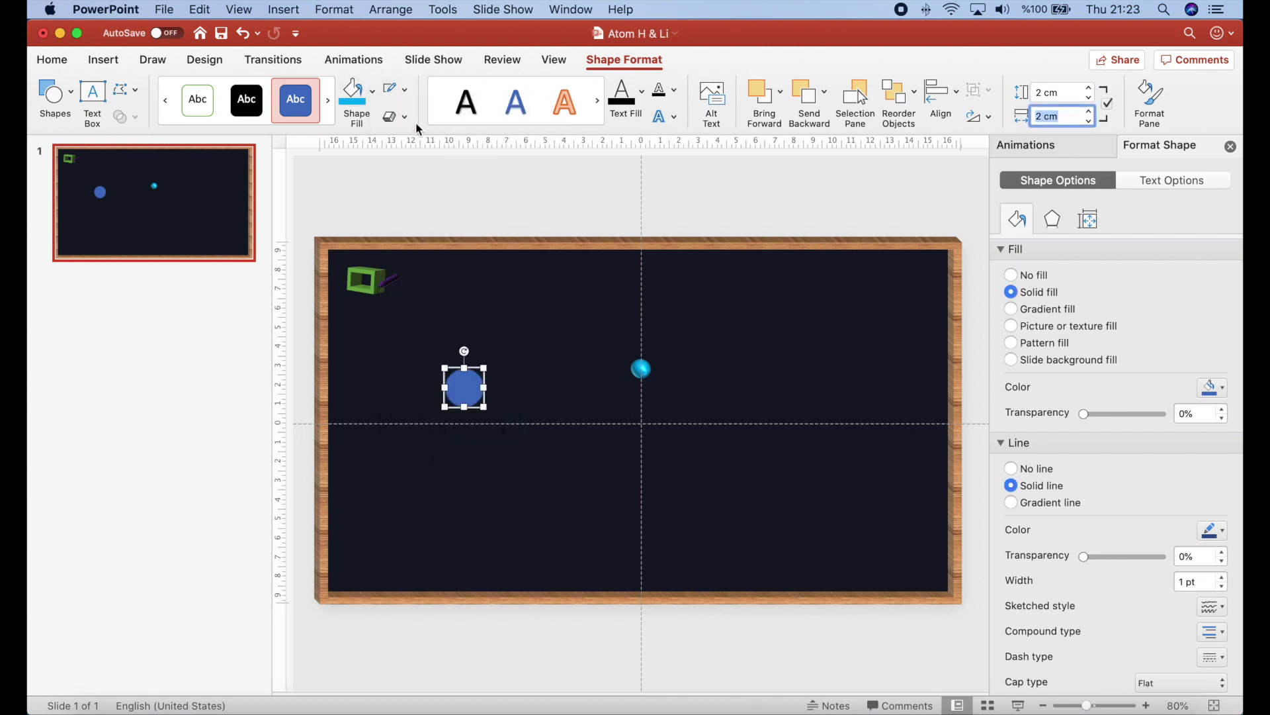
pyautogui.click(377, 96)
pyautogui.click(352, 287)
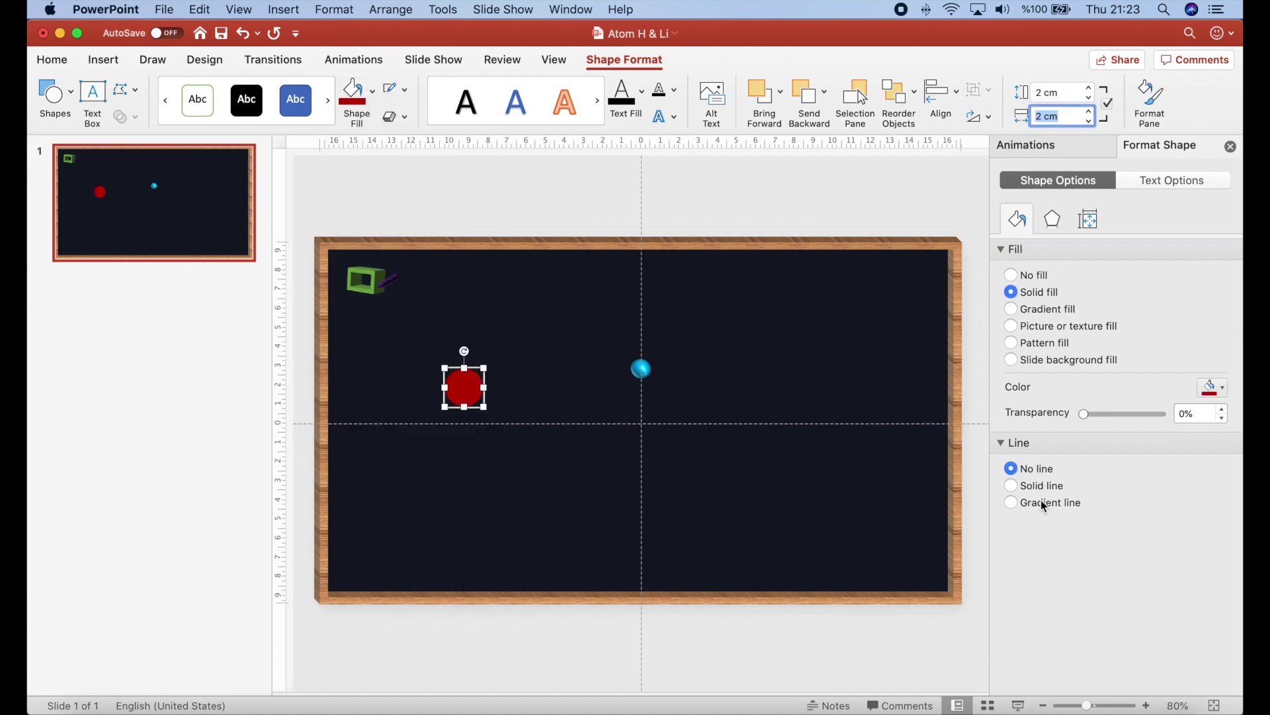
pyautogui.click(1055, 225)
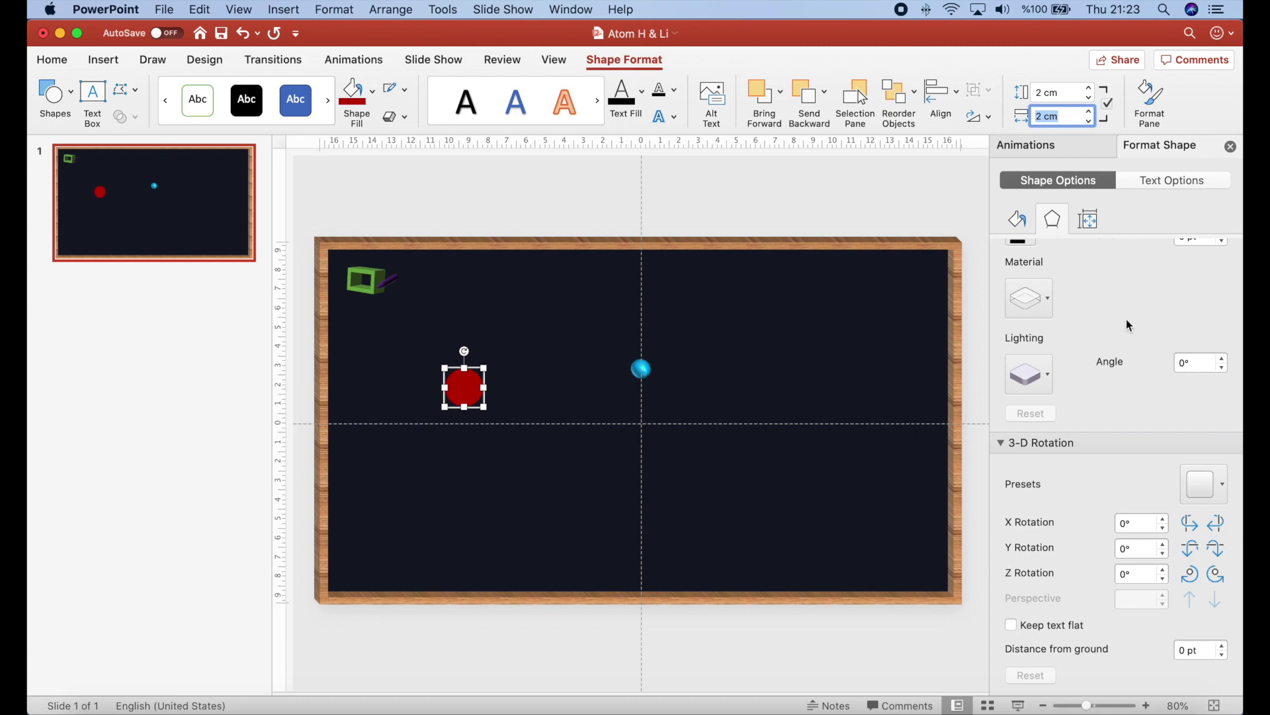
# Step: Give the red circle Circle bevels on top and bottom
pyautogui.scroll(5, 1125, 323)
pyautogui.click(1034, 398)
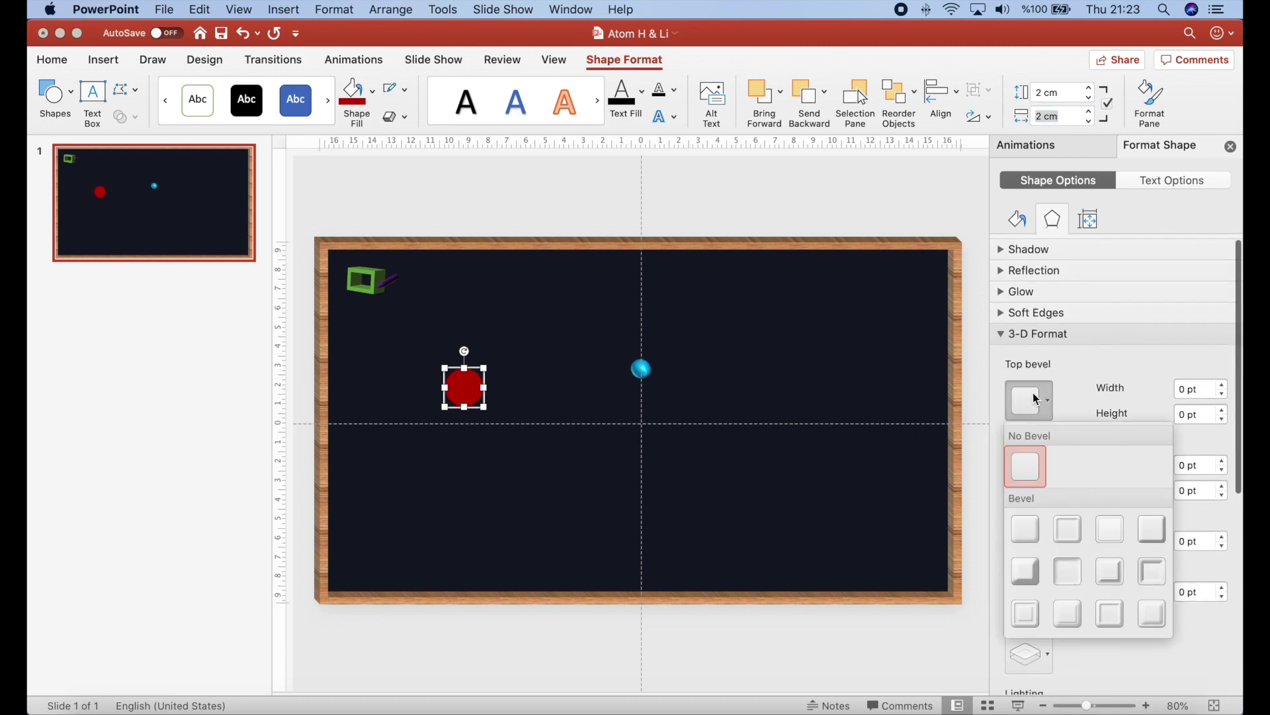
pyautogui.click(1026, 530)
pyautogui.click(1029, 476)
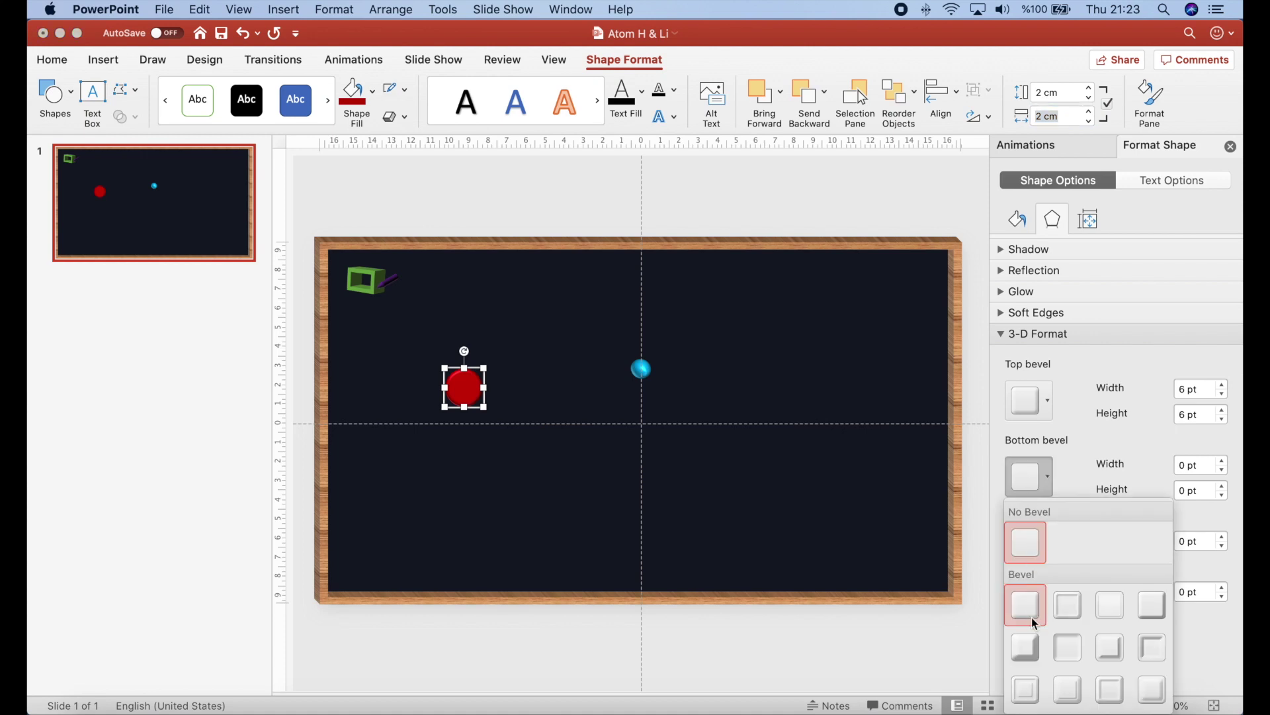
pyautogui.click(1029, 607)
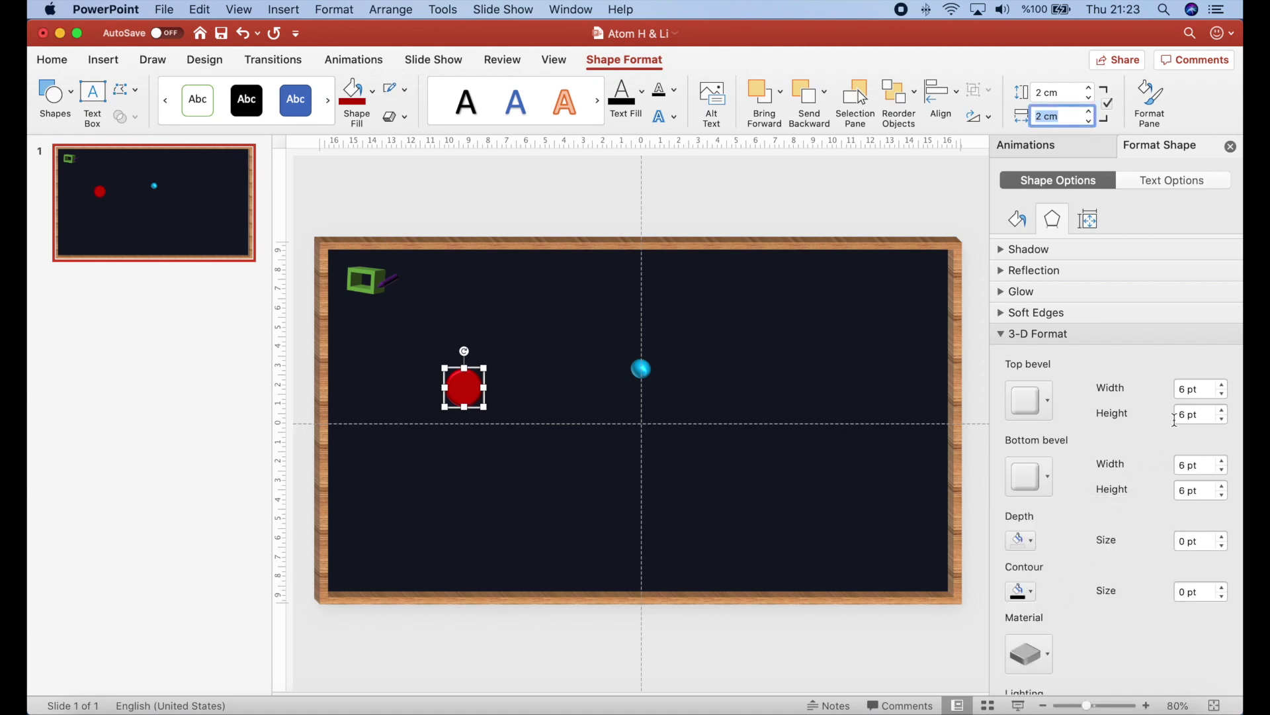
# Step: Set the top bevel width and height to 30 pt and the bottom bevel height to 3
pyautogui.click(1195, 389)
pyautogui.write('3')
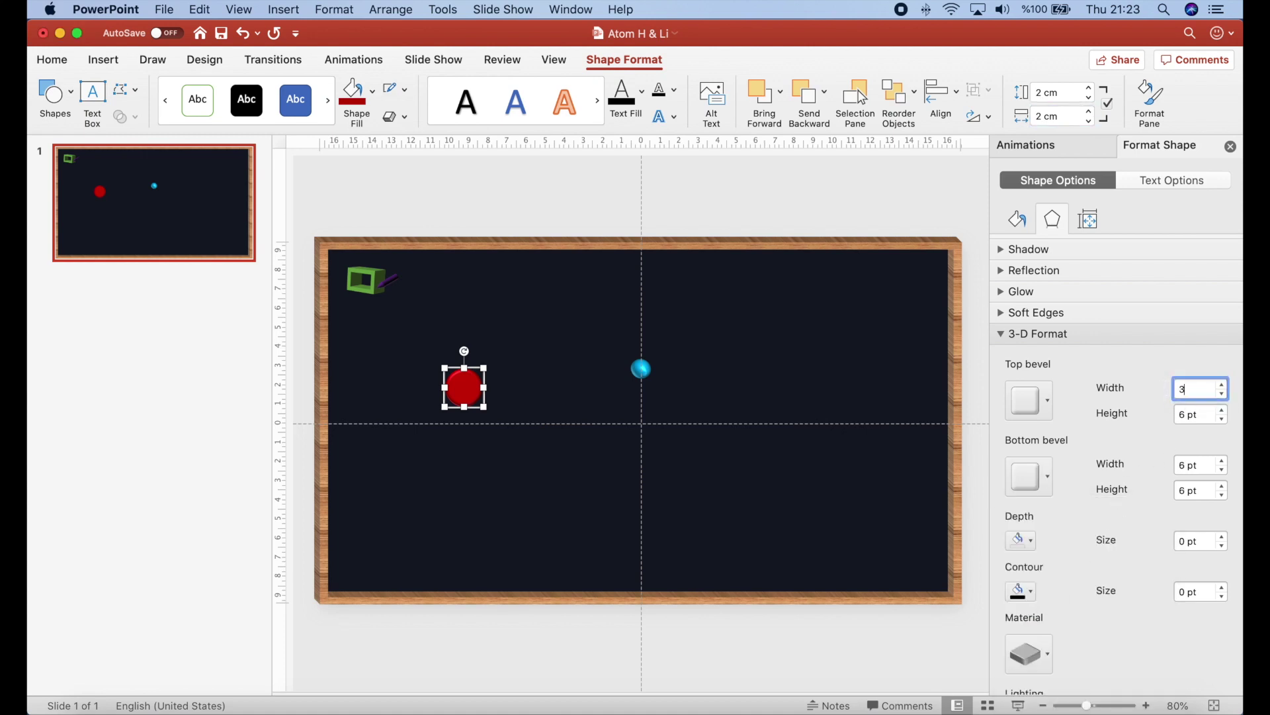
pyautogui.write('0')
pyautogui.press('Tab')
pyautogui.write('30')
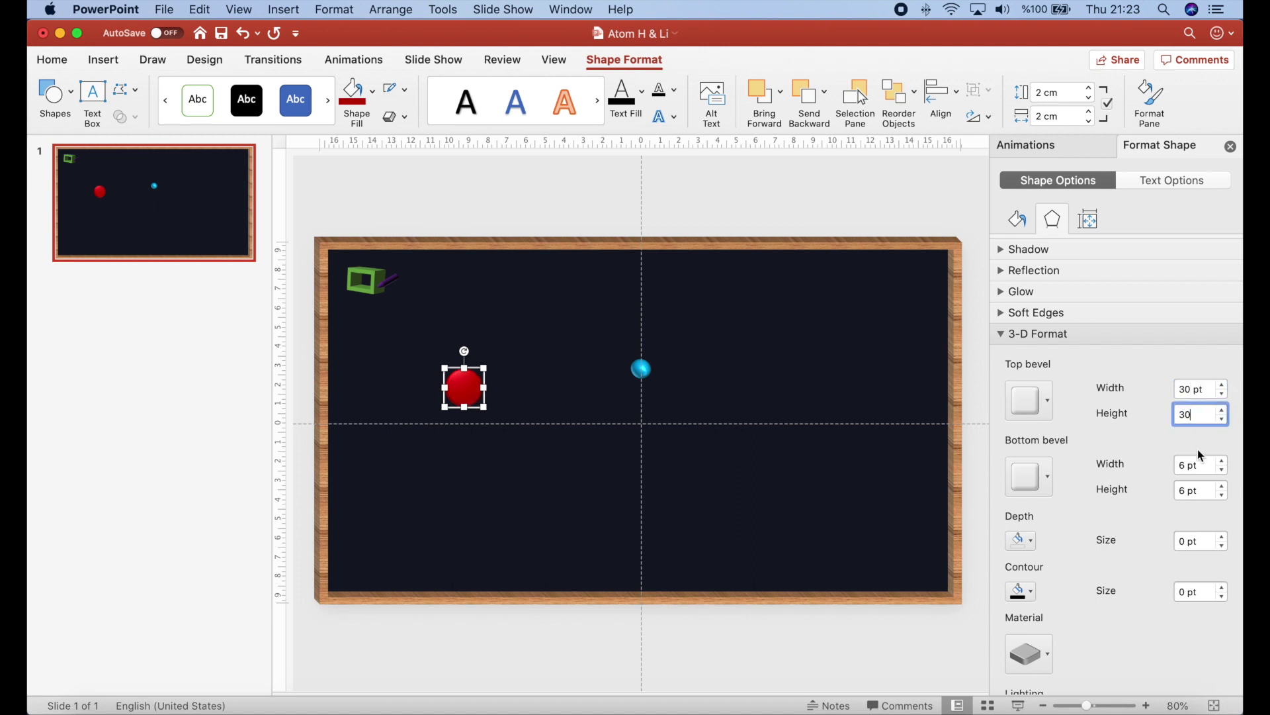
pyautogui.press('Tab')
pyautogui.write('30')
pyautogui.doubleClick(1177, 491)
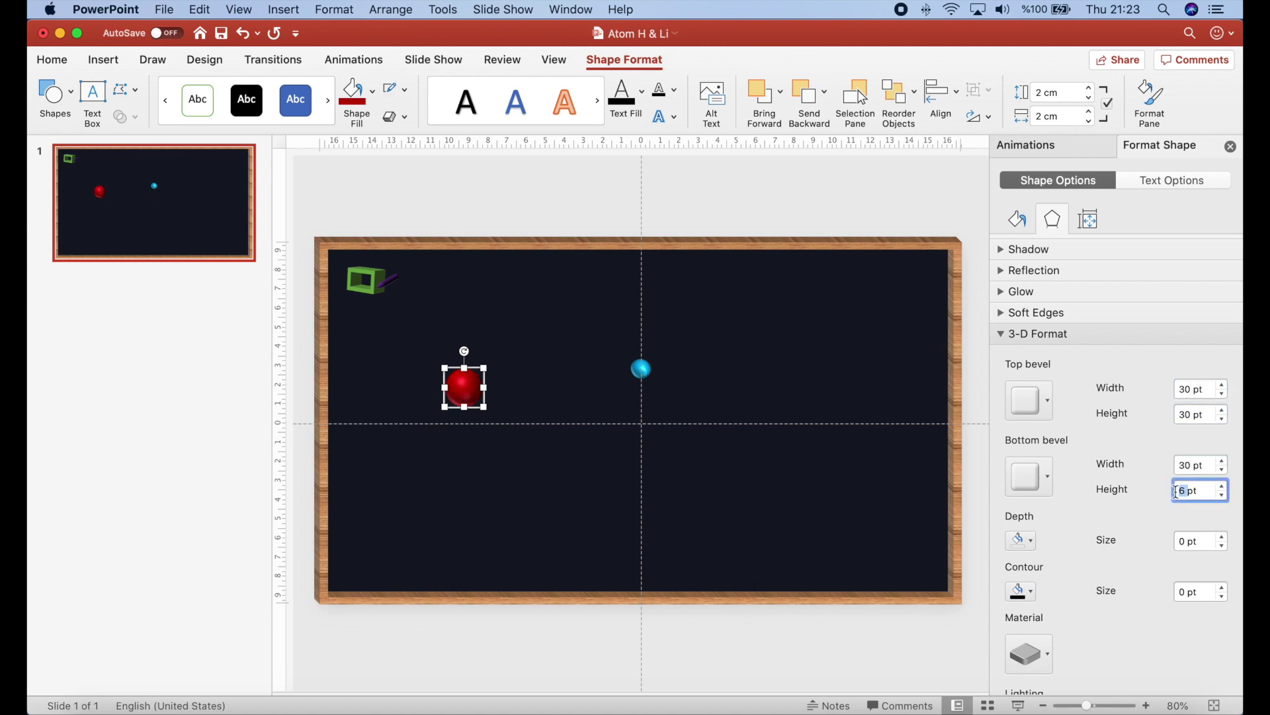
pyautogui.write('30')
# Step: Apply the second standard material and the third Special lighting preset to the red ball
pyautogui.scroll(-5, 1101, 535)
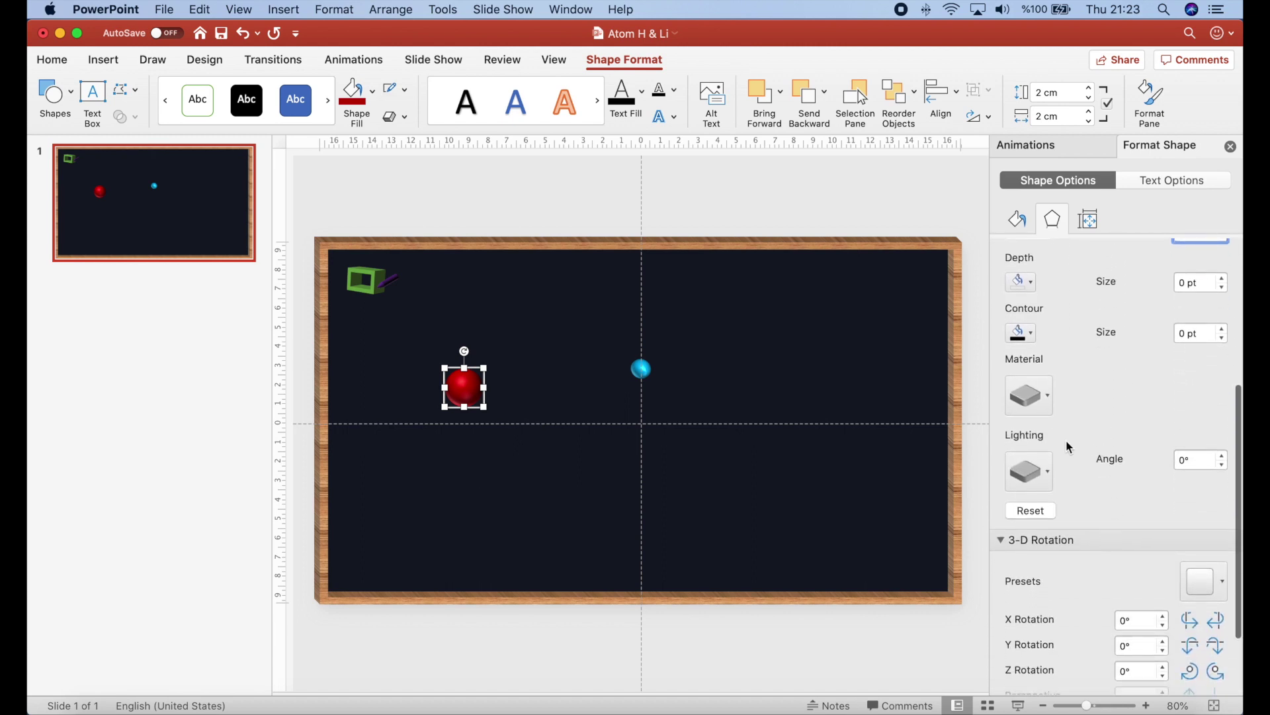
pyautogui.click(1044, 397)
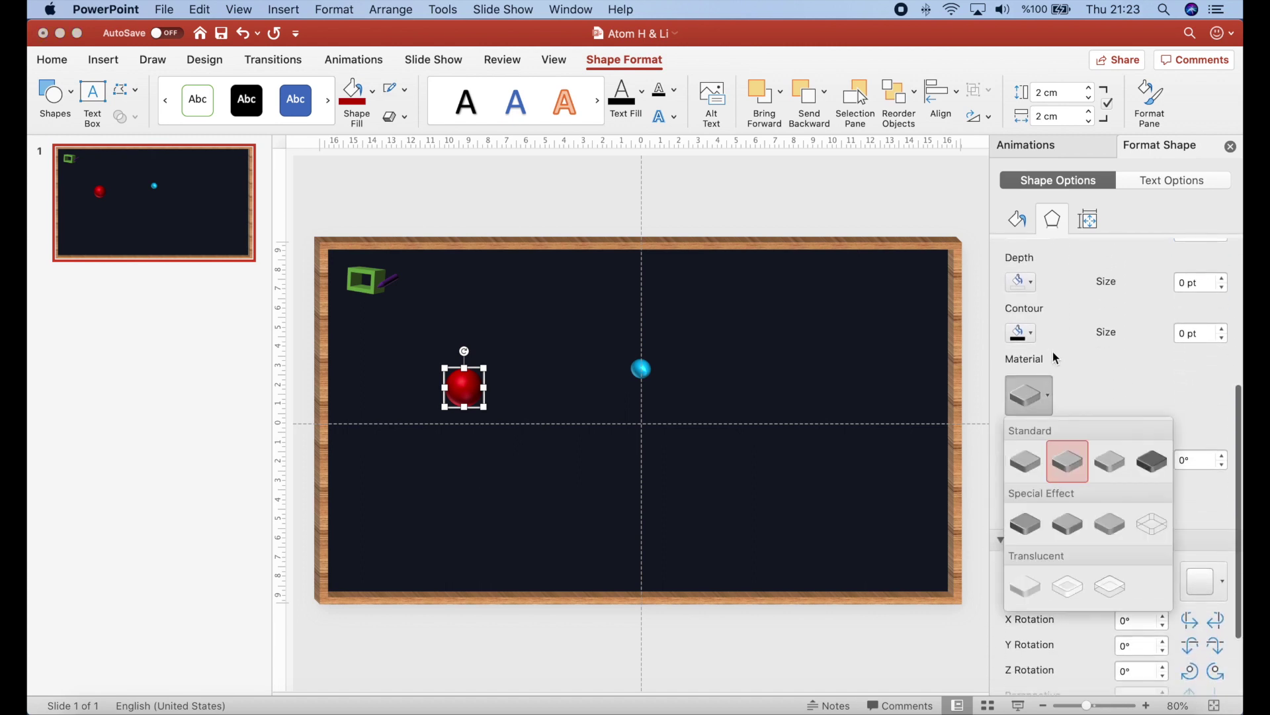
pyautogui.click(1072, 470)
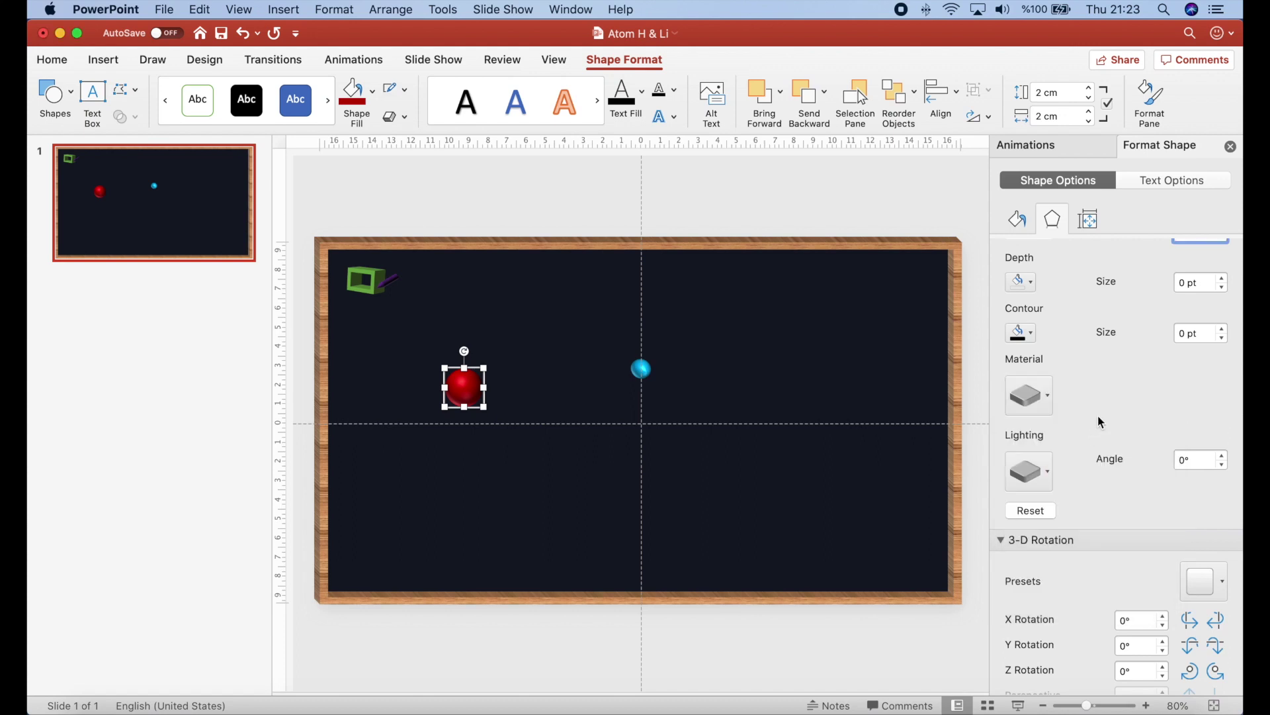
pyautogui.scroll(-3, 1097, 419)
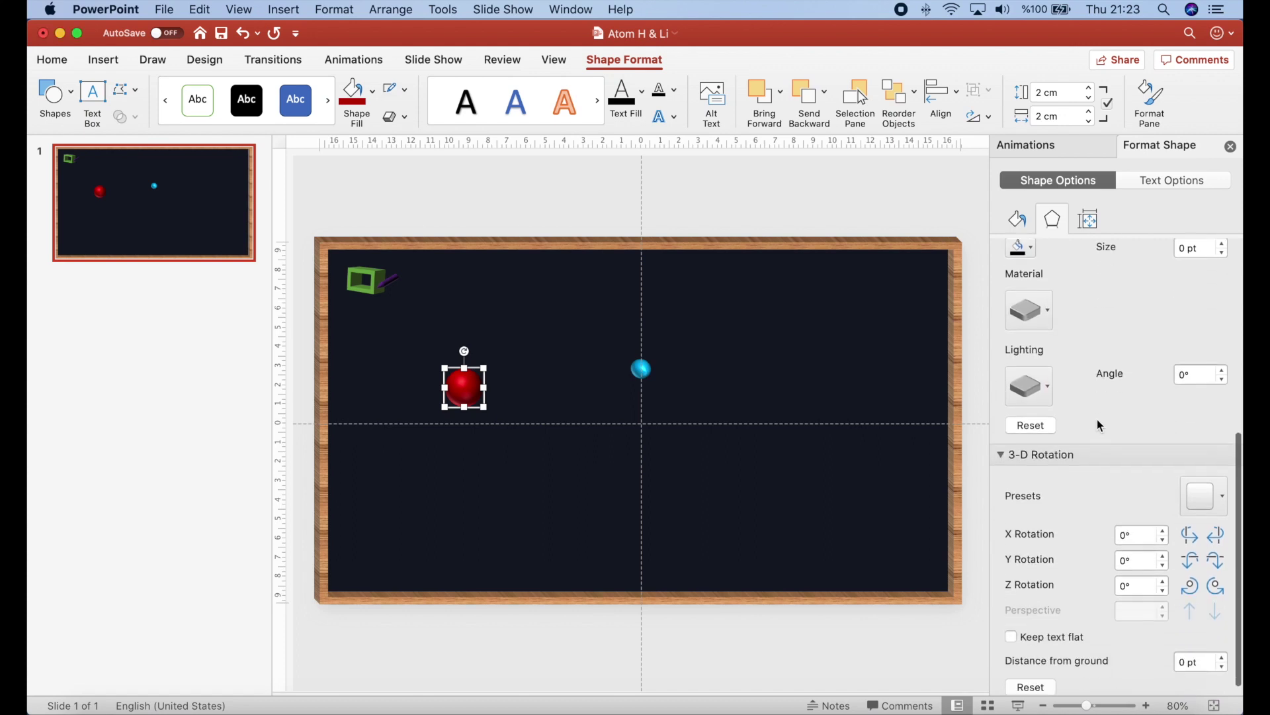
pyautogui.click(1052, 391)
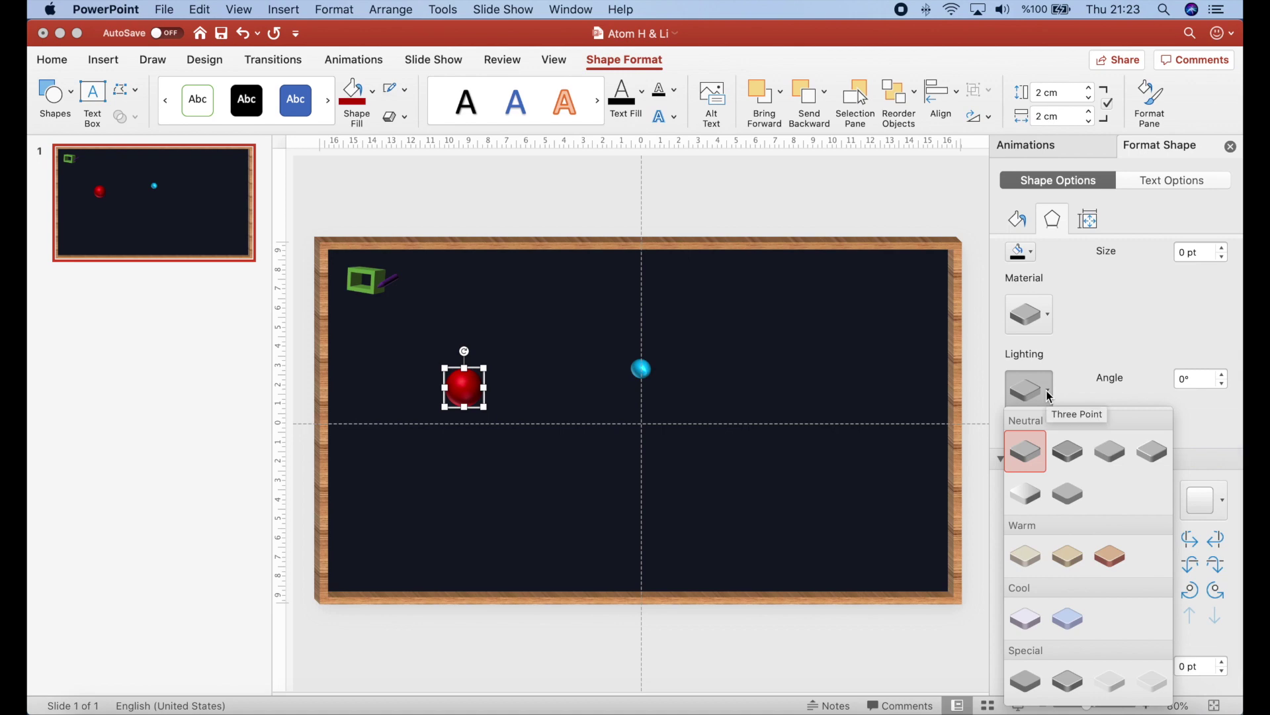
pyautogui.click(1118, 687)
pyautogui.click(818, 370)
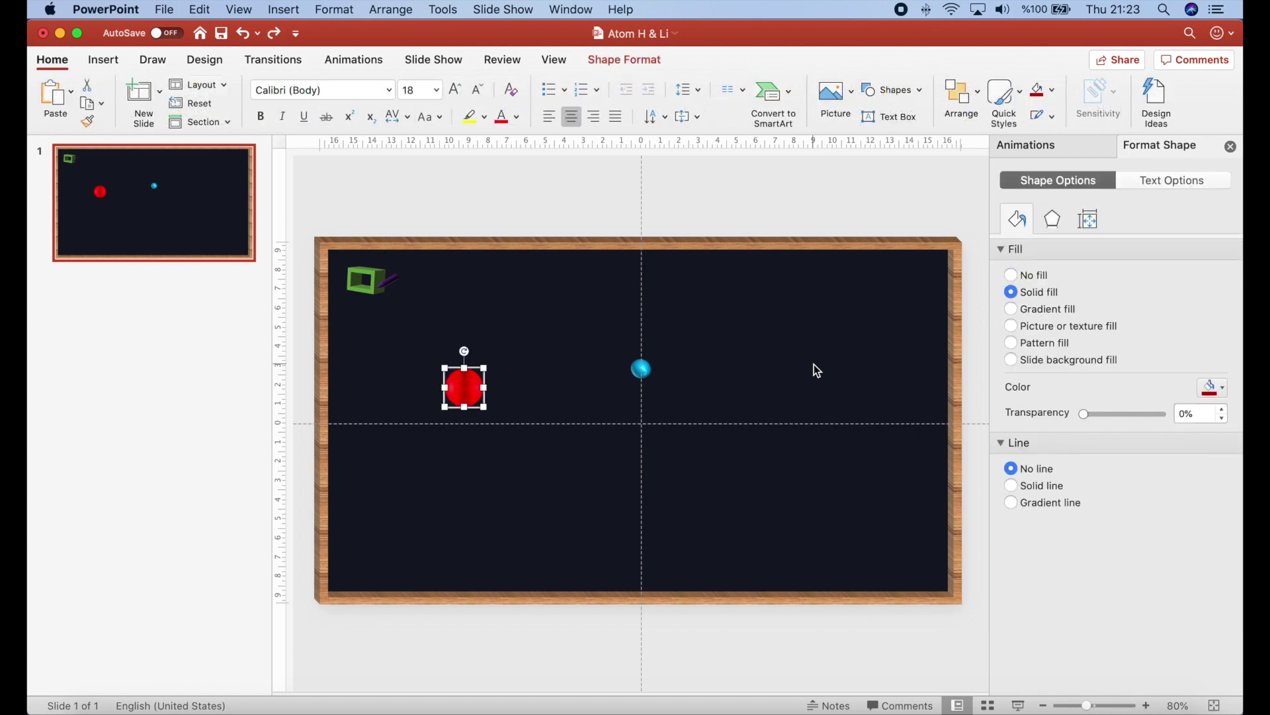
# Step: Drag the red ball to the centre-guide intersection, just below the blue ball
pyautogui.click(815, 369)
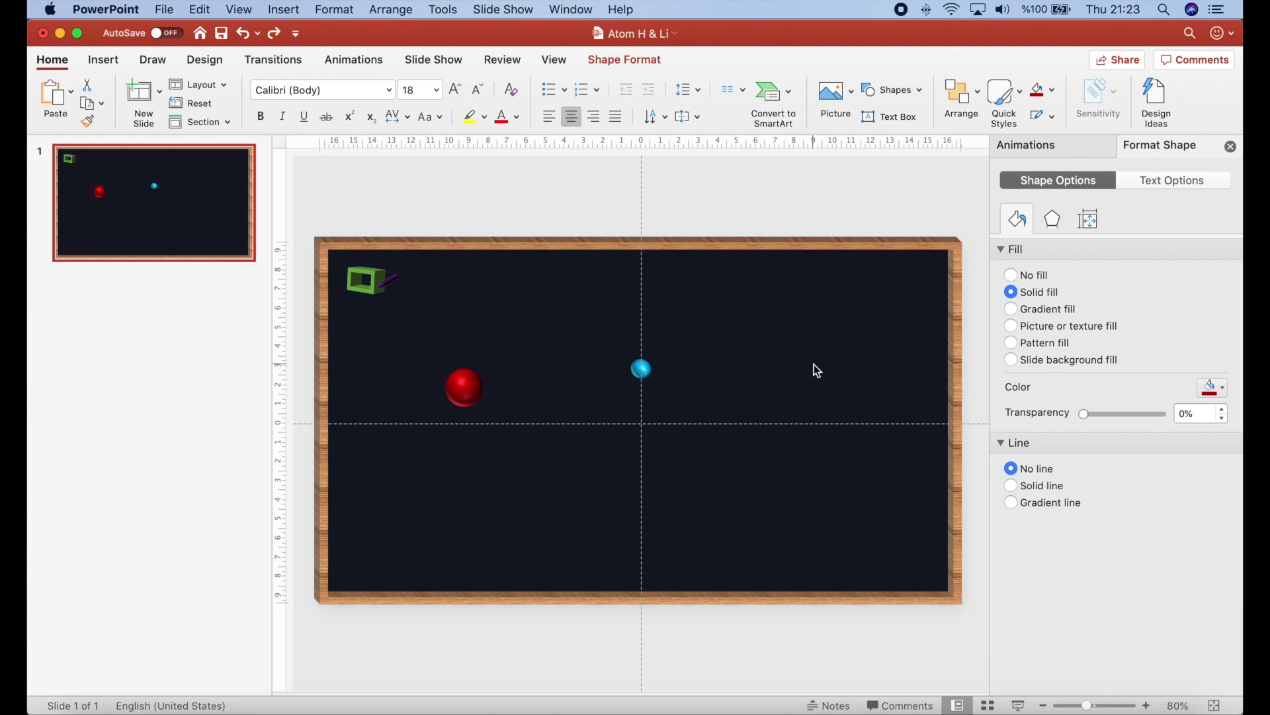
pyautogui.click(457, 389)
pyautogui.moveTo(457, 389); pyautogui.dragTo(656, 402)
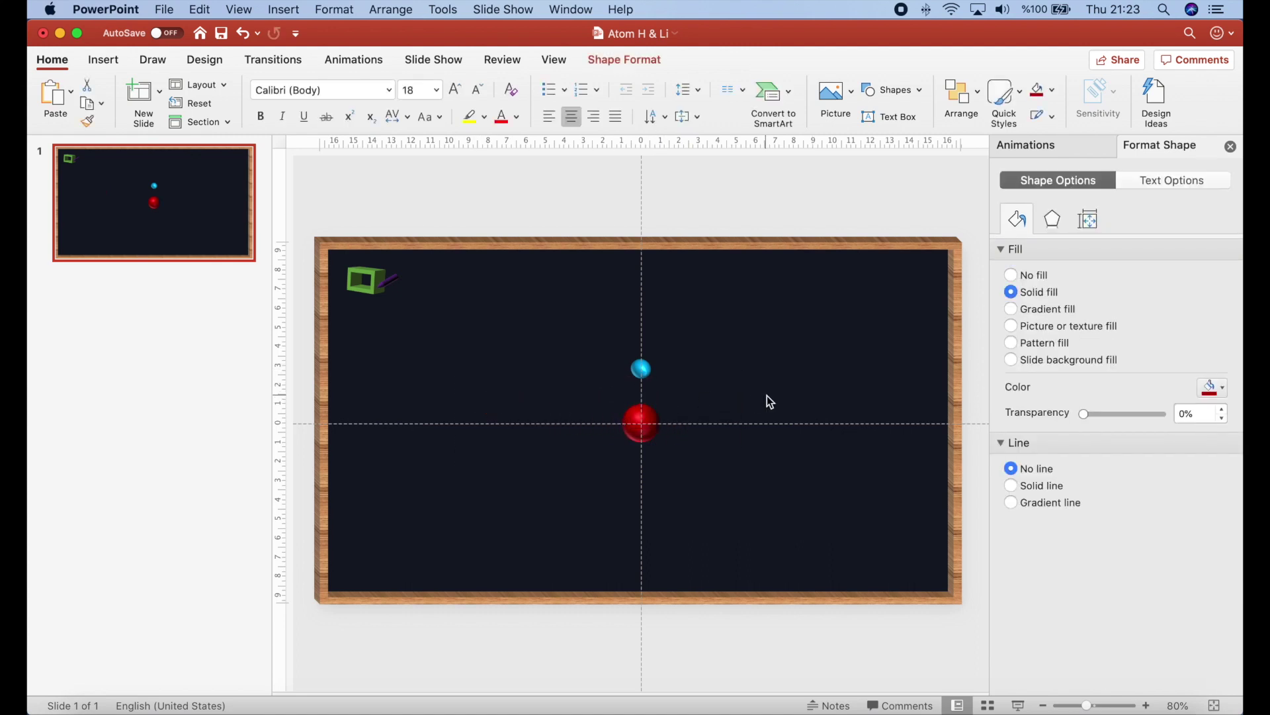
pyautogui.click(769, 401)
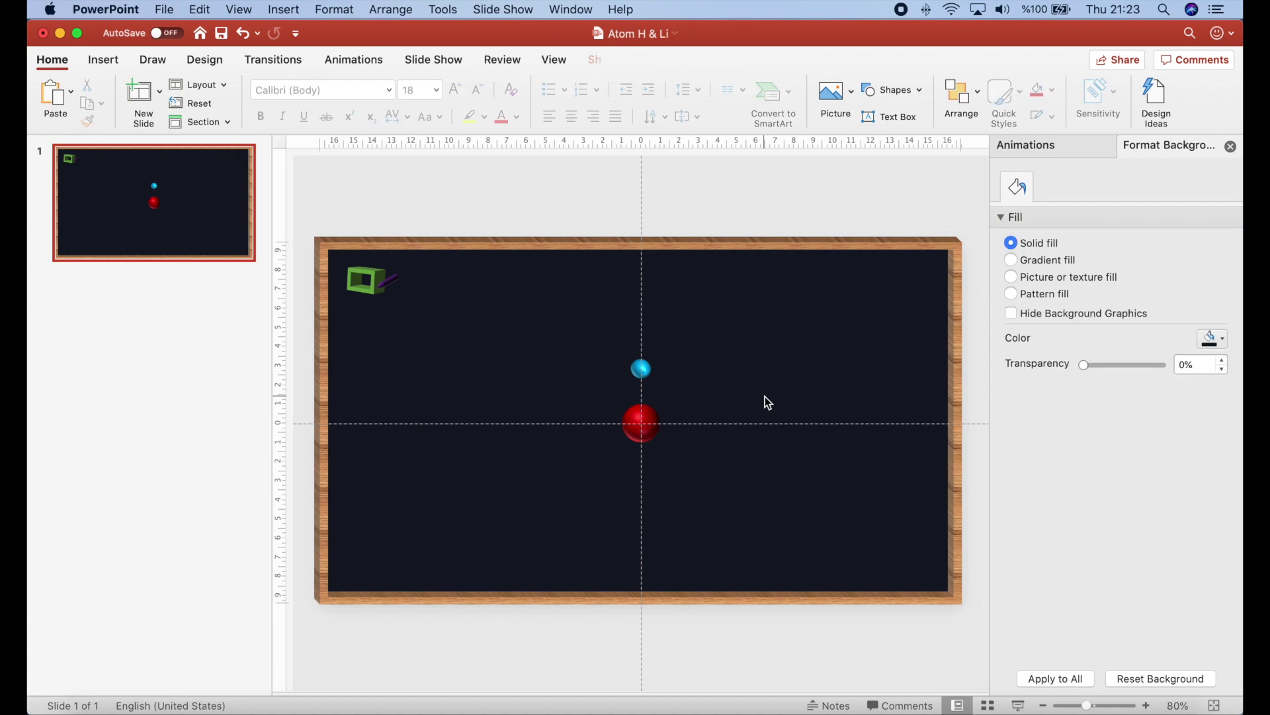
pyautogui.click(86, 63)
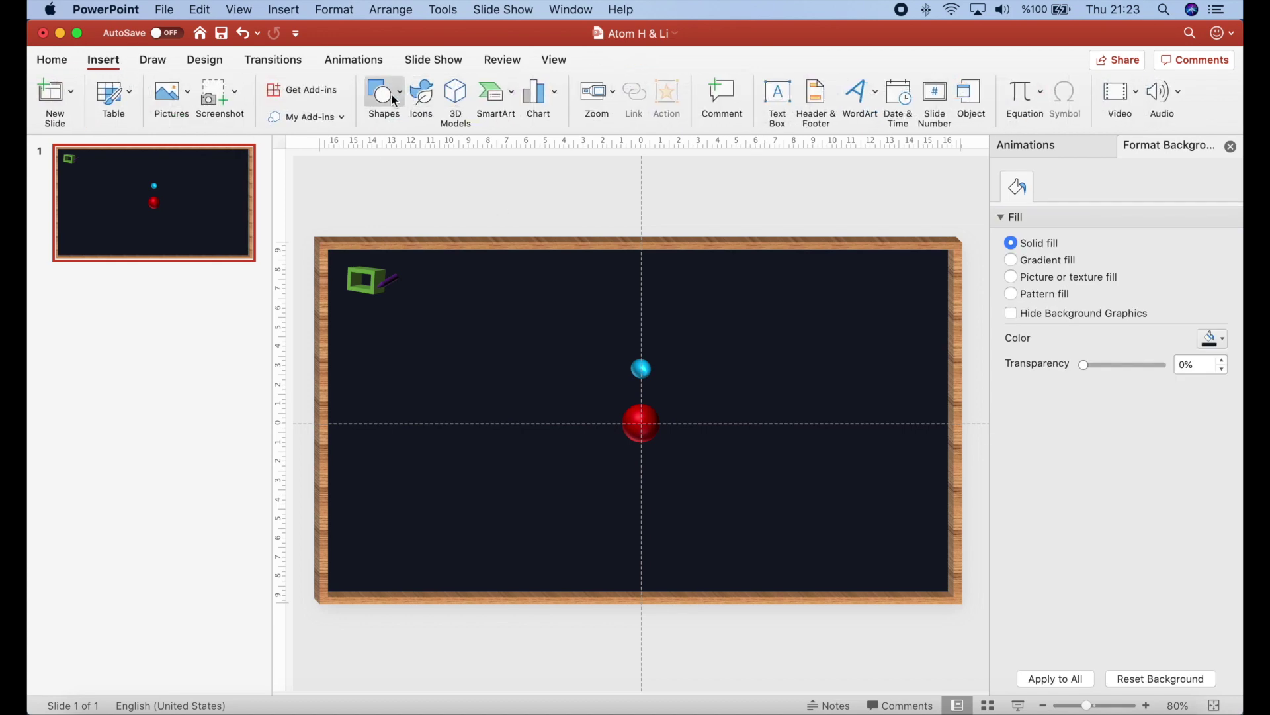
# Step: Add an oval with a new outline colour and no fill, placed over the red nucleus
pyautogui.click(379, 109)
pyautogui.click(490, 143)
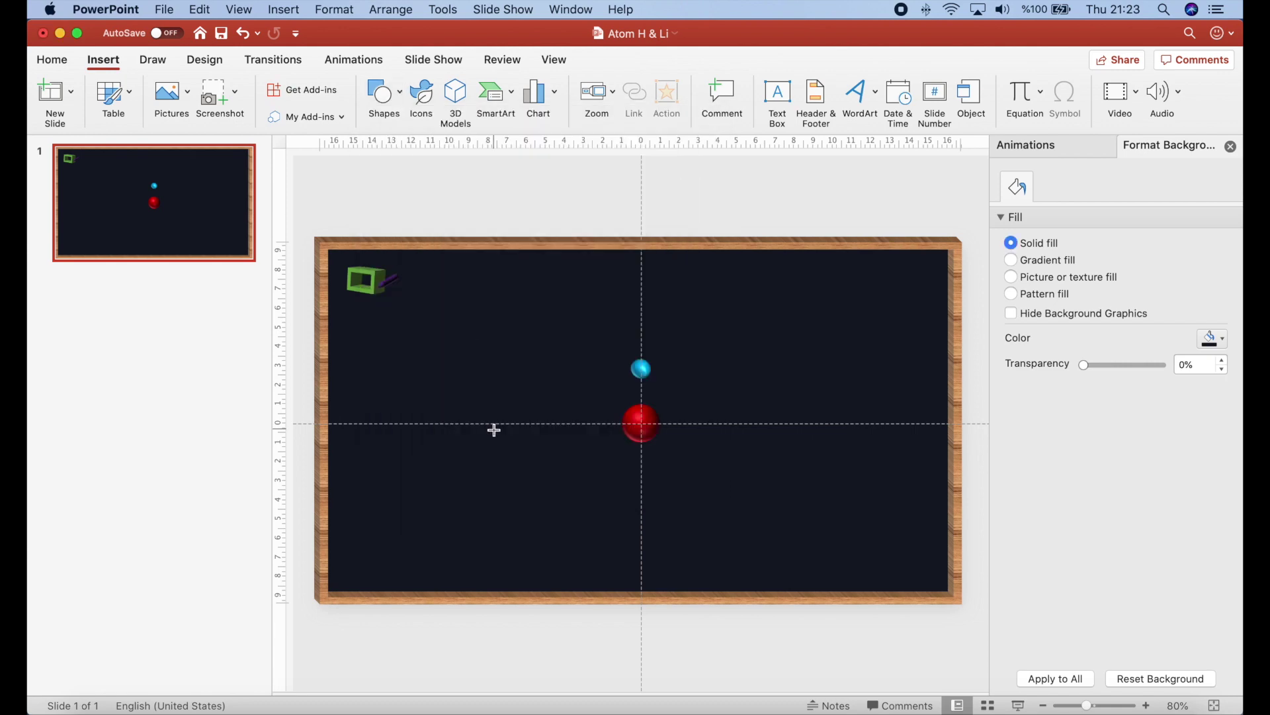
pyautogui.click(480, 369)
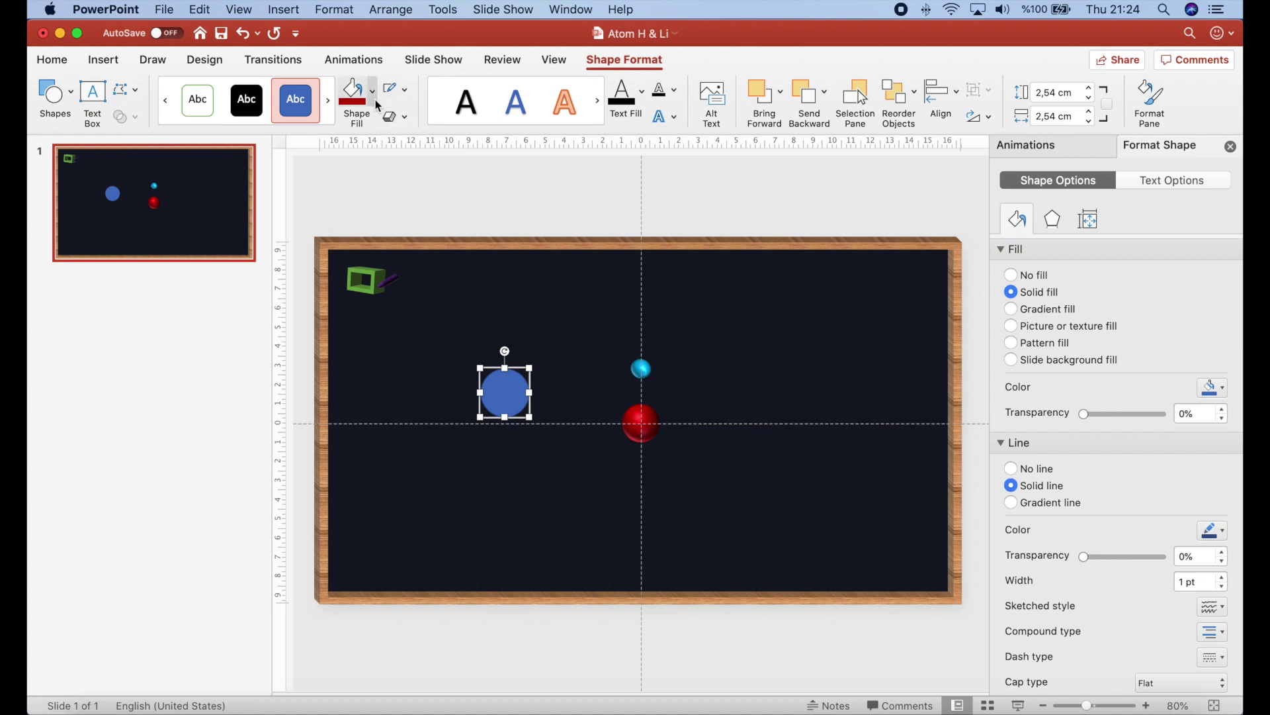
pyautogui.click(407, 94)
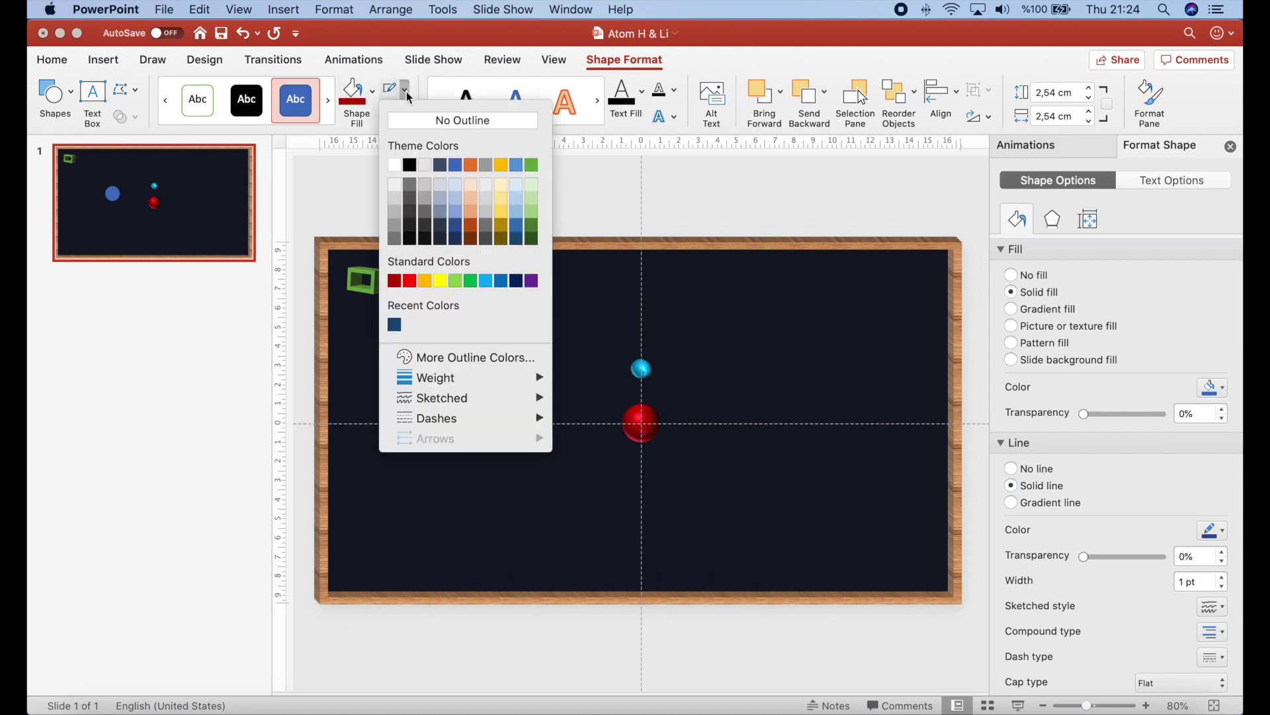
pyautogui.click(517, 216)
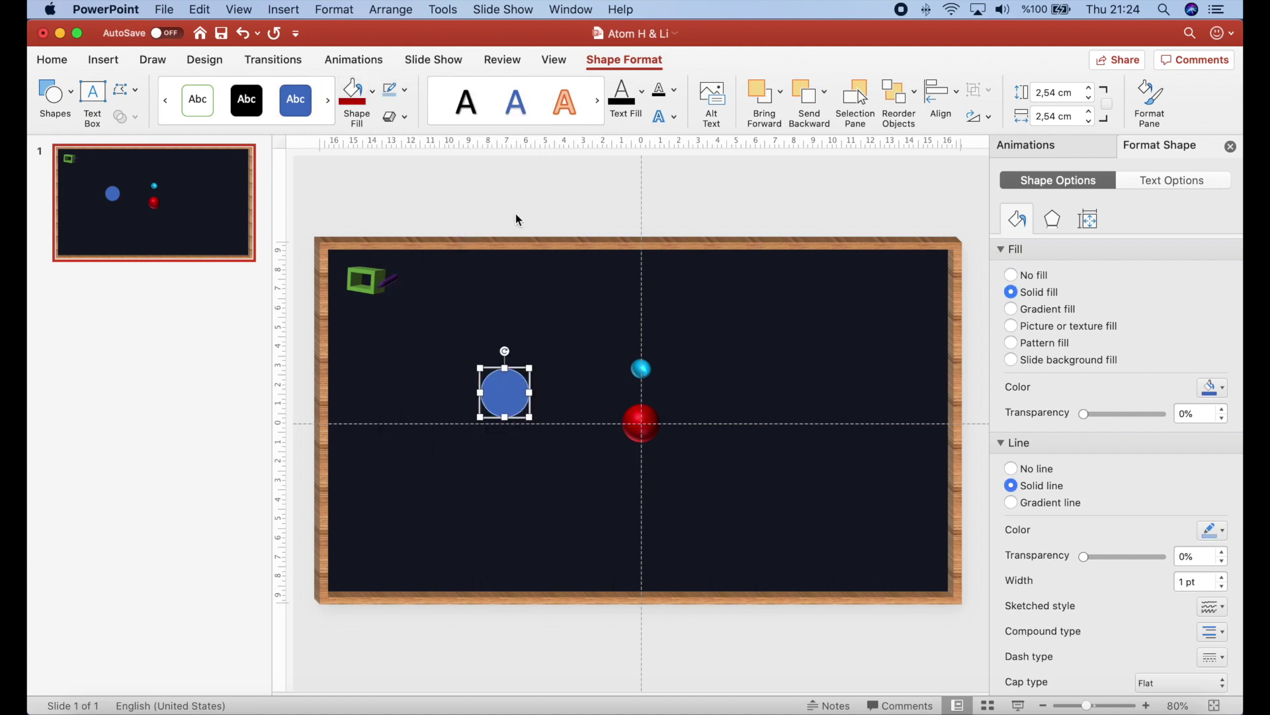
pyautogui.click(373, 91)
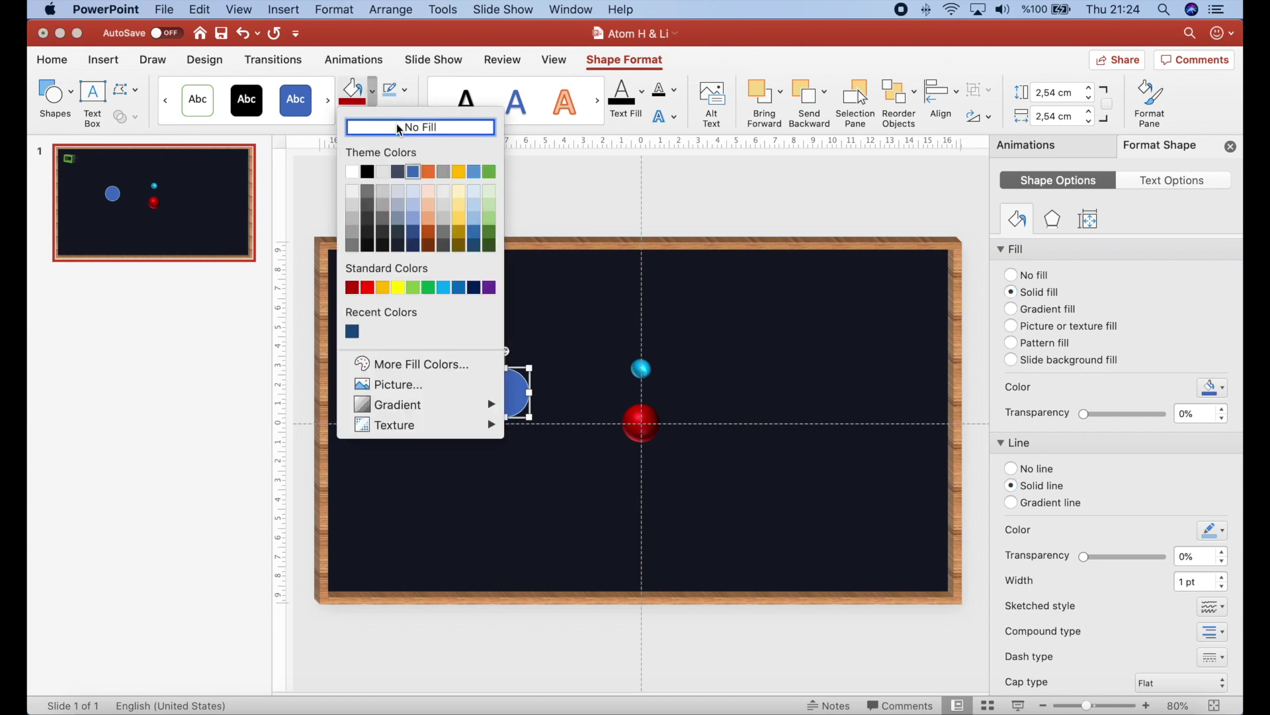
pyautogui.click(400, 129)
pyautogui.moveTo(534, 377); pyautogui.dragTo(659, 407)
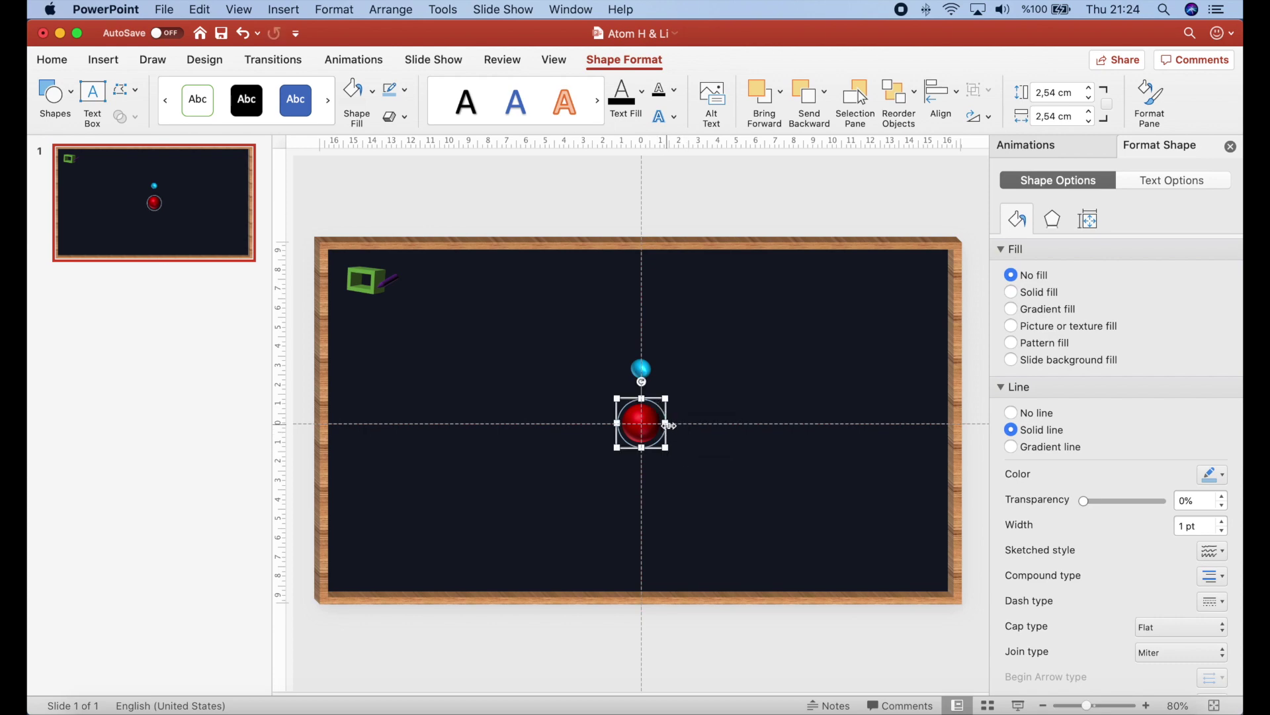
# Step: Size the oval to 12 cm height and 4 cm width
pyautogui.click(1052, 92)
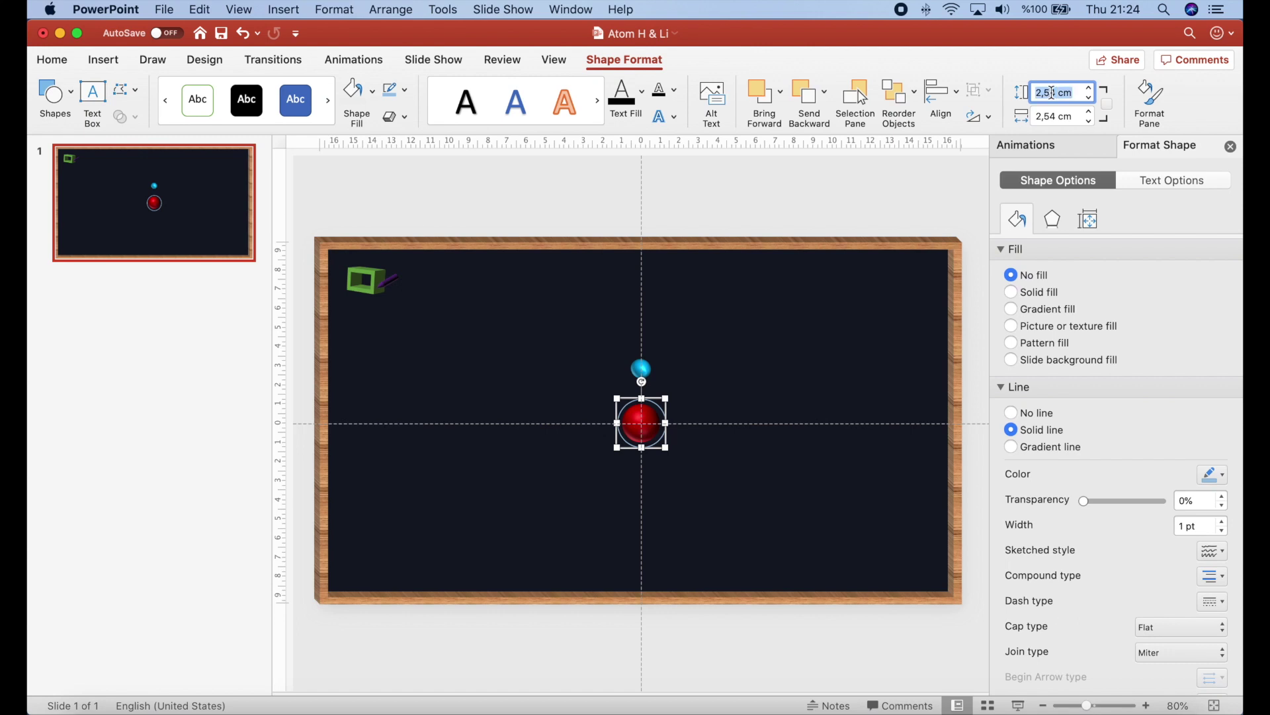
pyautogui.write('12')
pyautogui.press('Tab')
pyautogui.write('4')
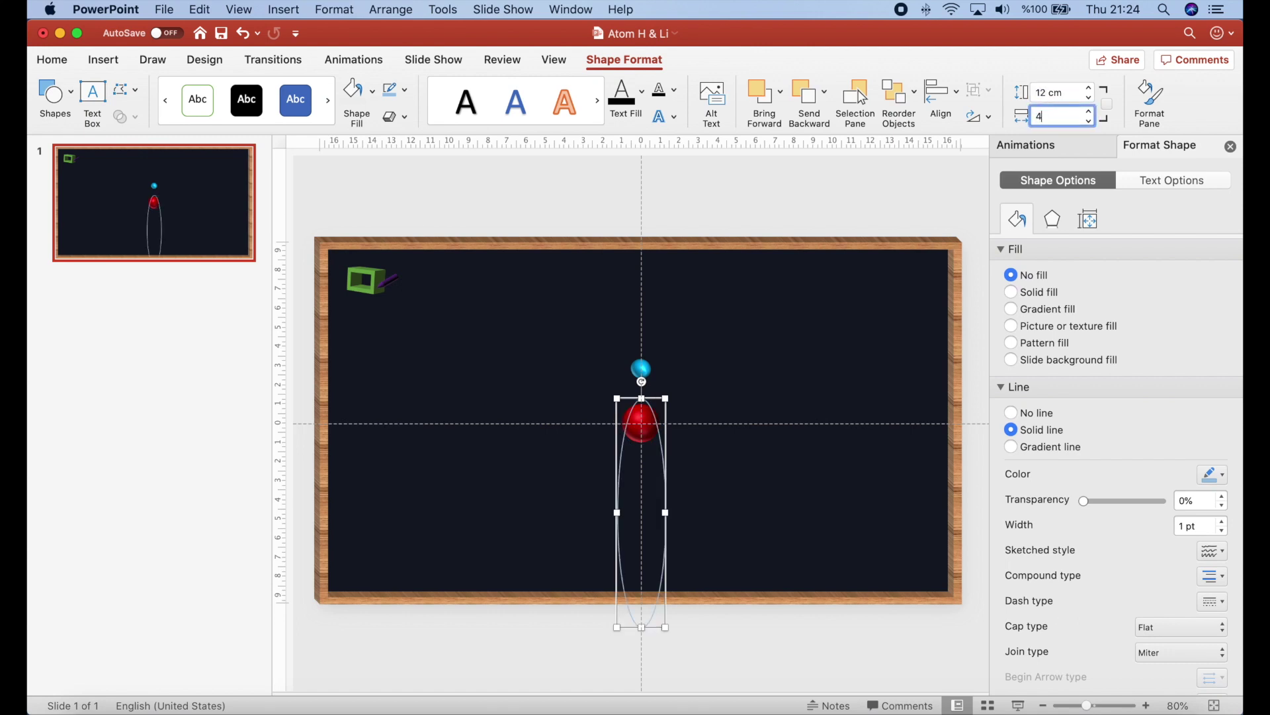
pyautogui.press('Return')
# Step: Resize the oval to 4 cm tall by 12 cm wide and drag it over the nucleus
pyautogui.click(705, 487)
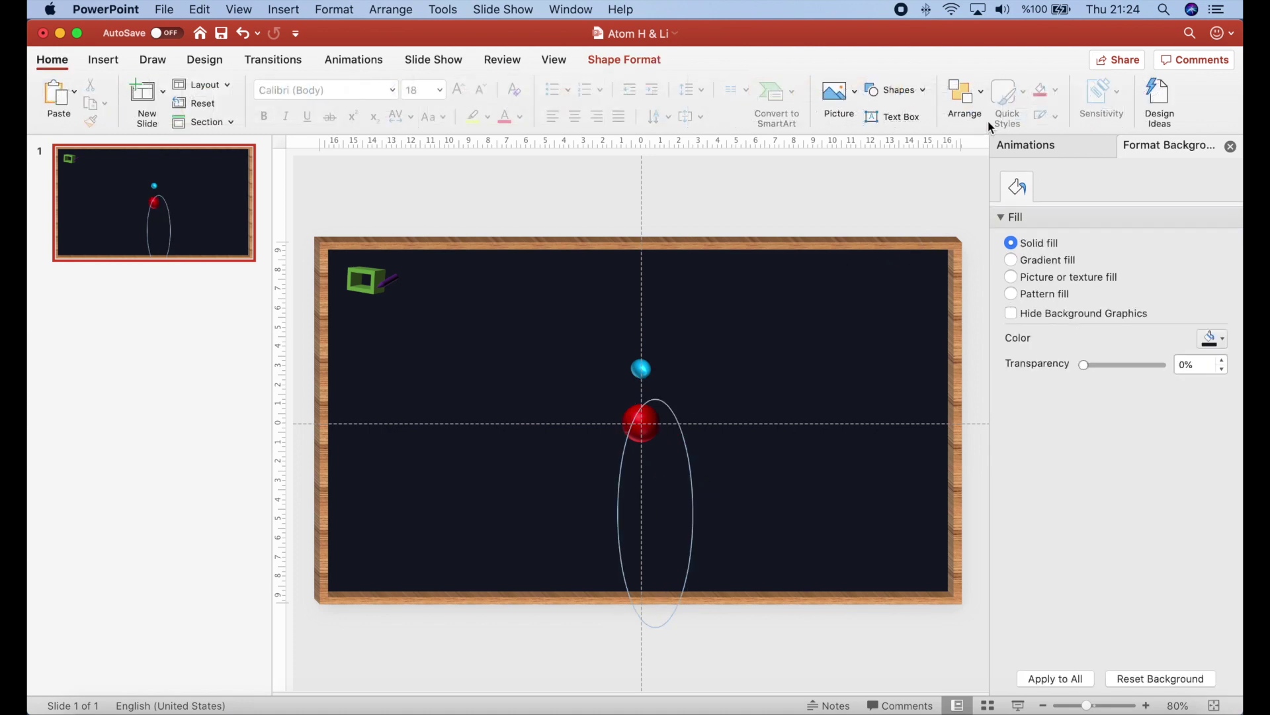
pyautogui.click(654, 405)
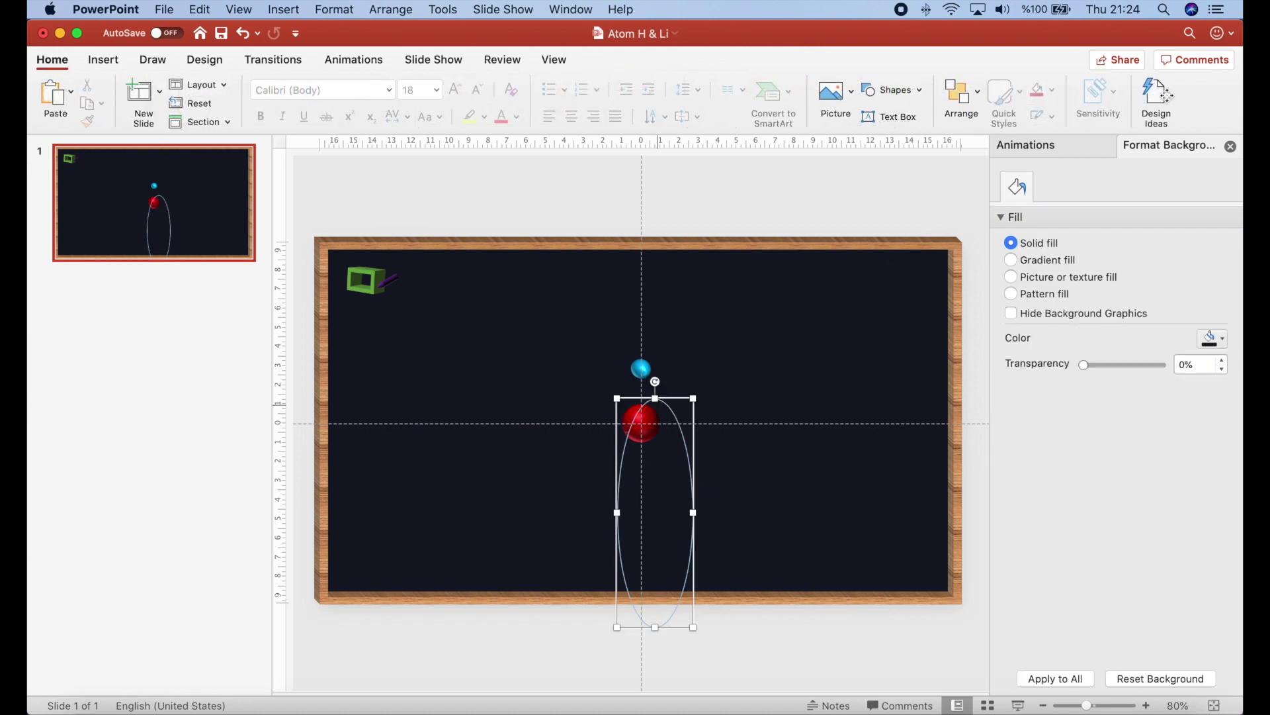
pyautogui.click(641, 59)
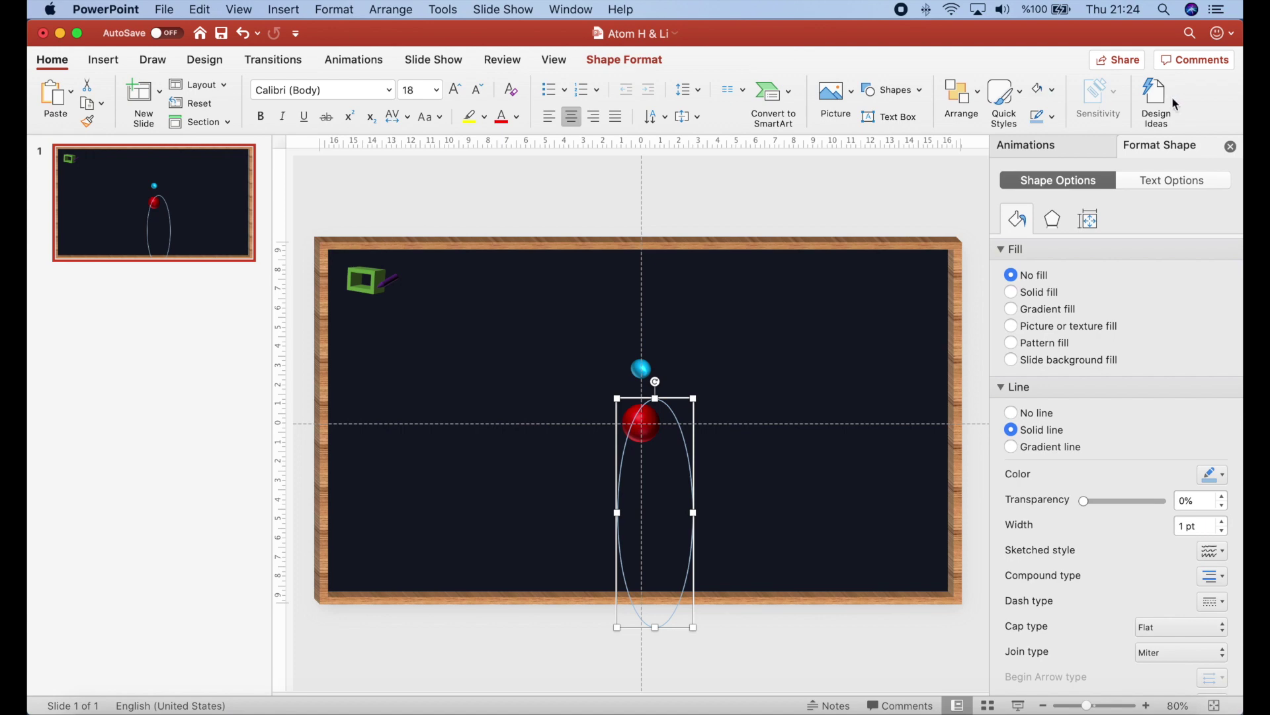
pyautogui.doubleClick(1049, 92)
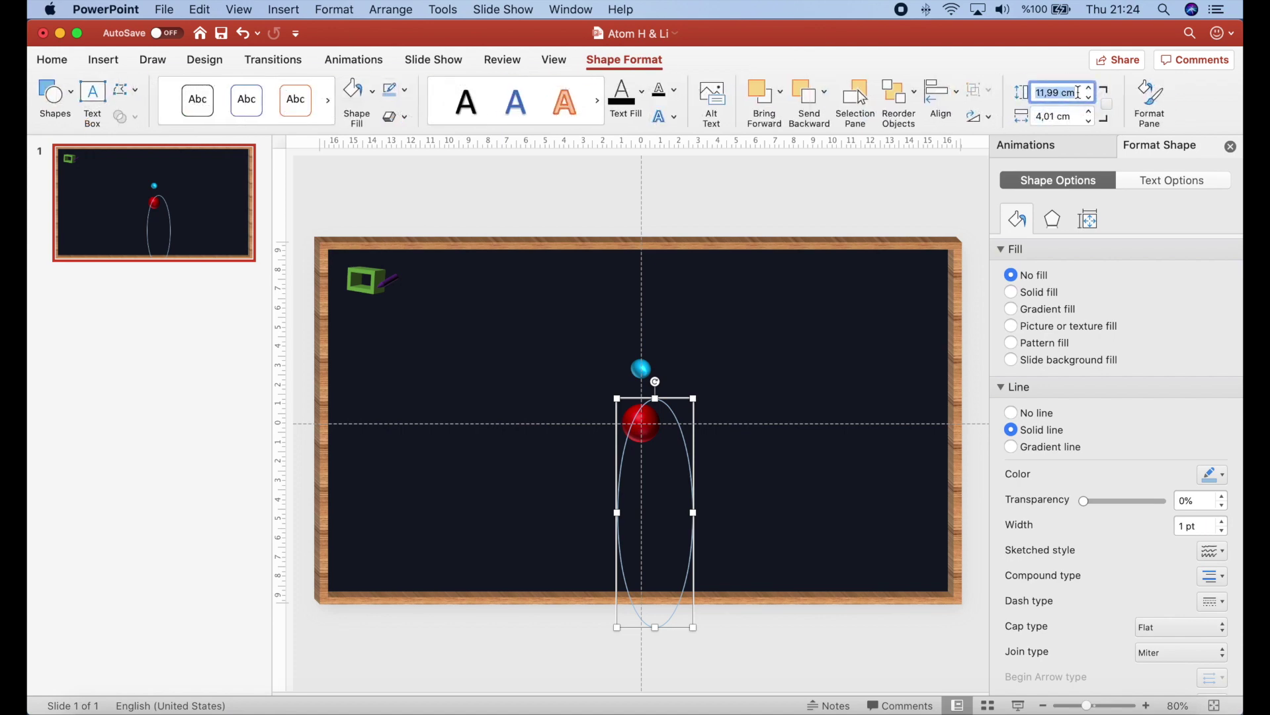
pyautogui.write('4')
pyautogui.press('Return')
pyautogui.doubleClick(1067, 116)
pyautogui.write('1')
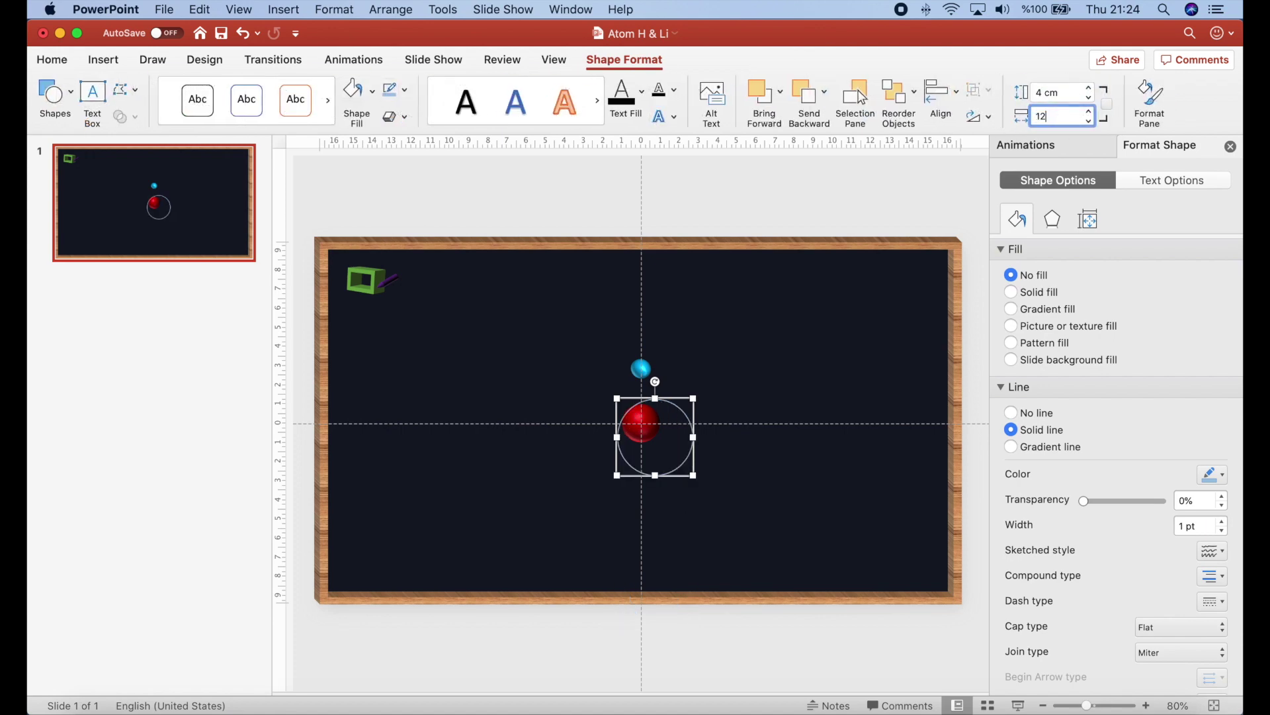
pyautogui.write('2')
pyautogui.press('Return')
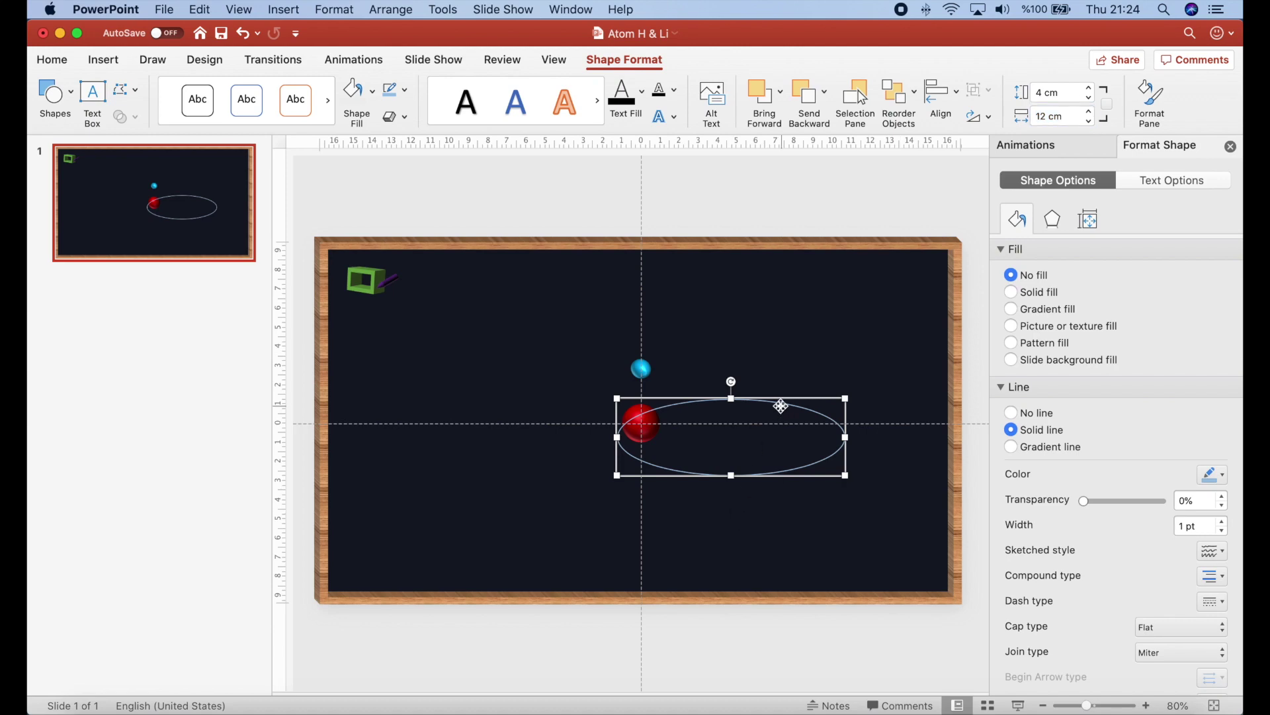
pyautogui.moveTo(782, 406); pyautogui.dragTo(694, 396)
# Step: Select the oval and nucleus together and apply Align Center and Align Middle
pyautogui.click(772, 344)
pyautogui.click(714, 399)
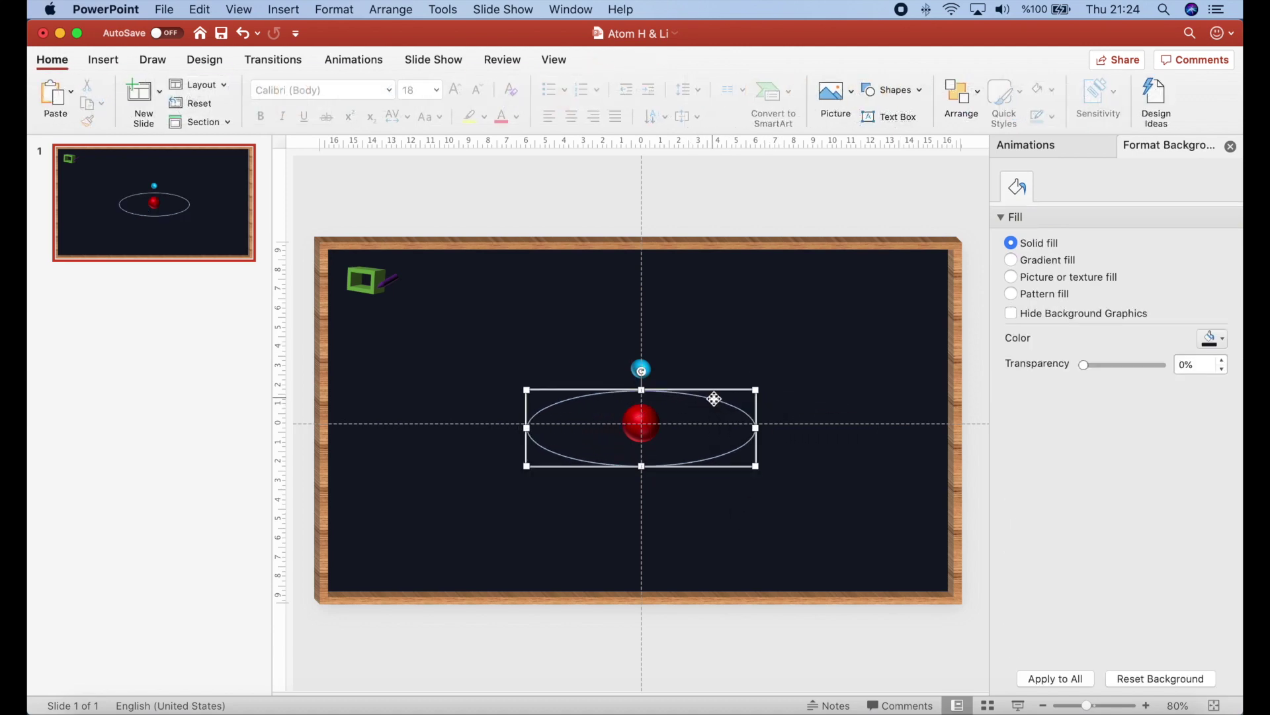
pyautogui.click(483, 364)
pyautogui.moveTo(471, 358); pyautogui.dragTo(824, 512)
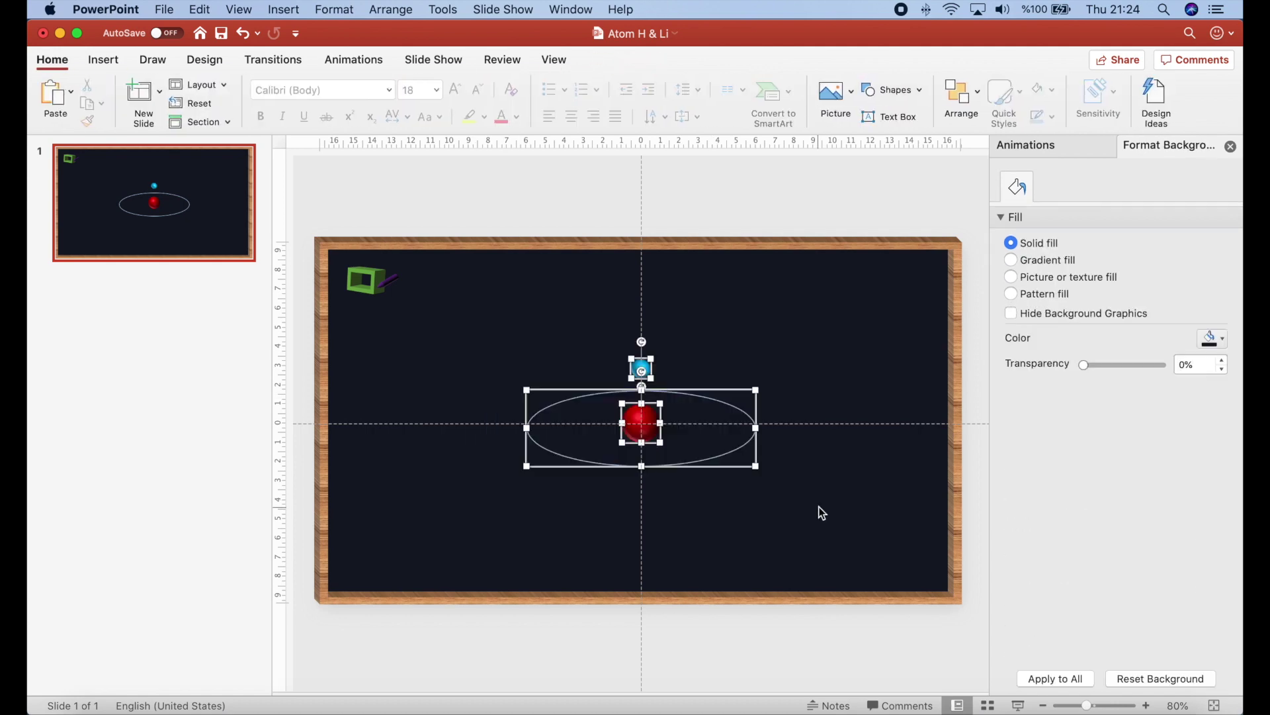
pyautogui.keyDown('shift'); pyautogui.click(645, 390); pyautogui.keyUp('shift')
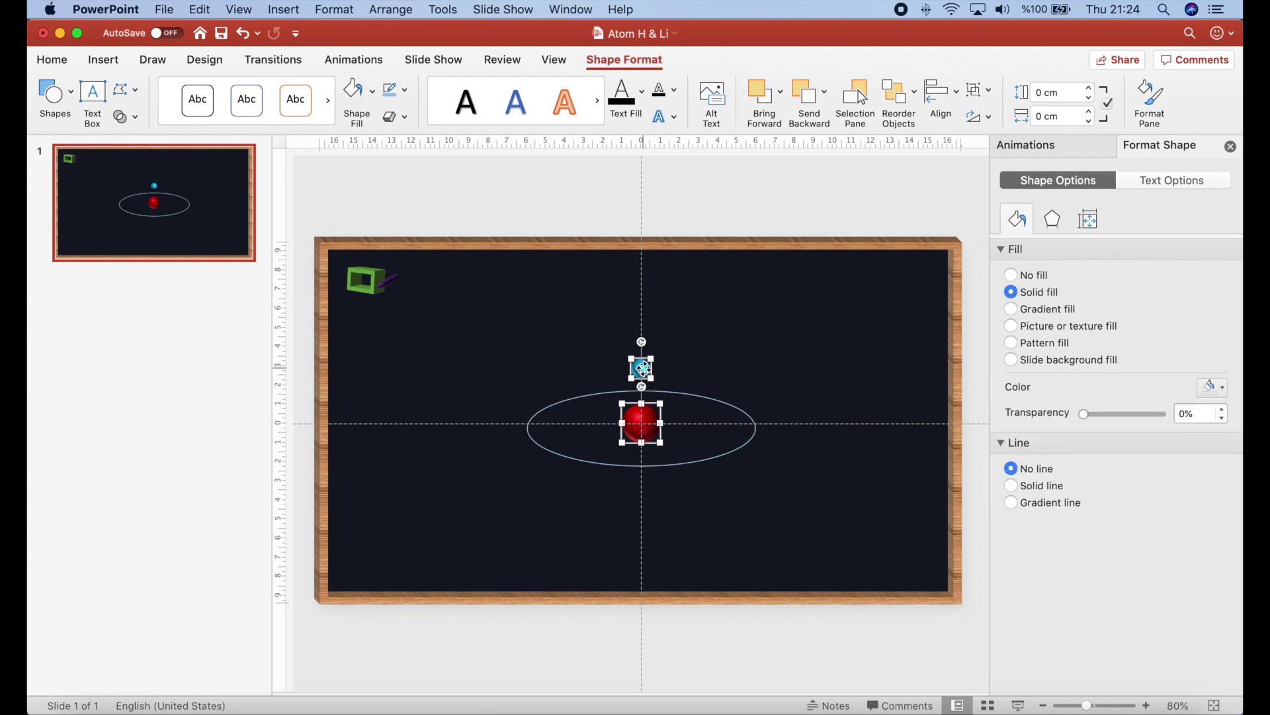
pyautogui.click(654, 382)
pyautogui.moveTo(490, 376); pyautogui.dragTo(792, 479)
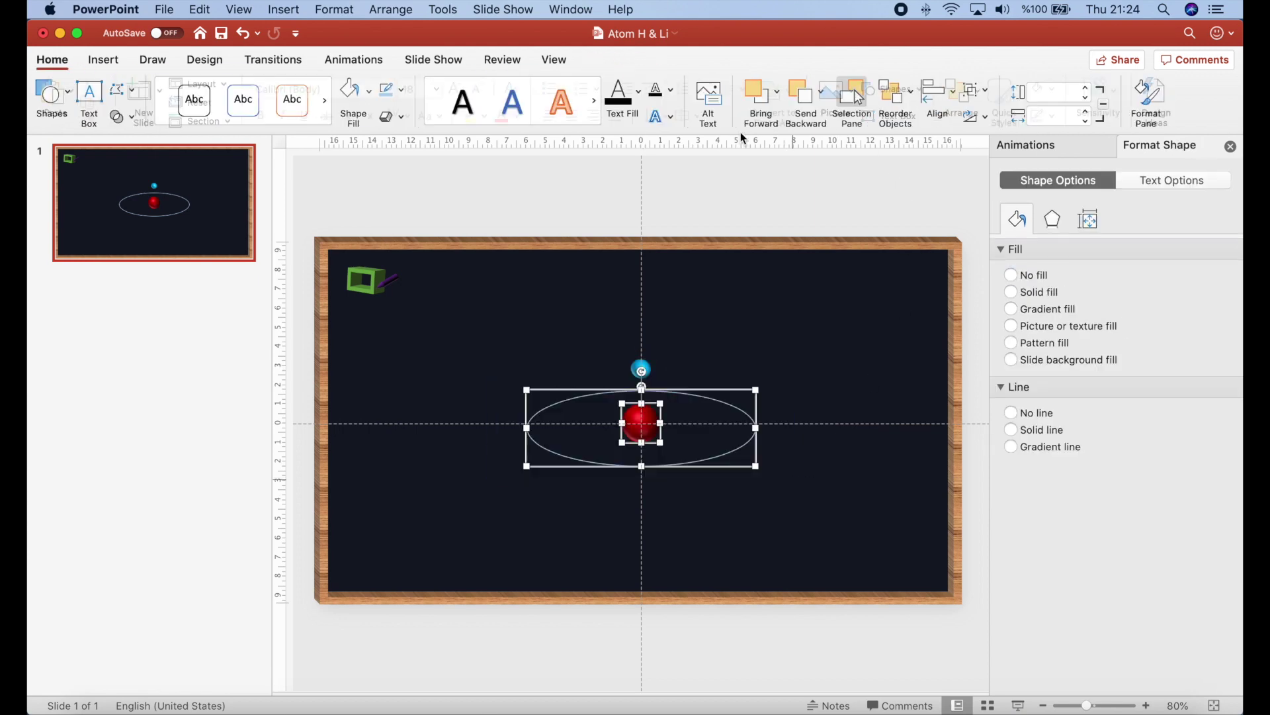
pyautogui.click(943, 92)
pyautogui.click(970, 167)
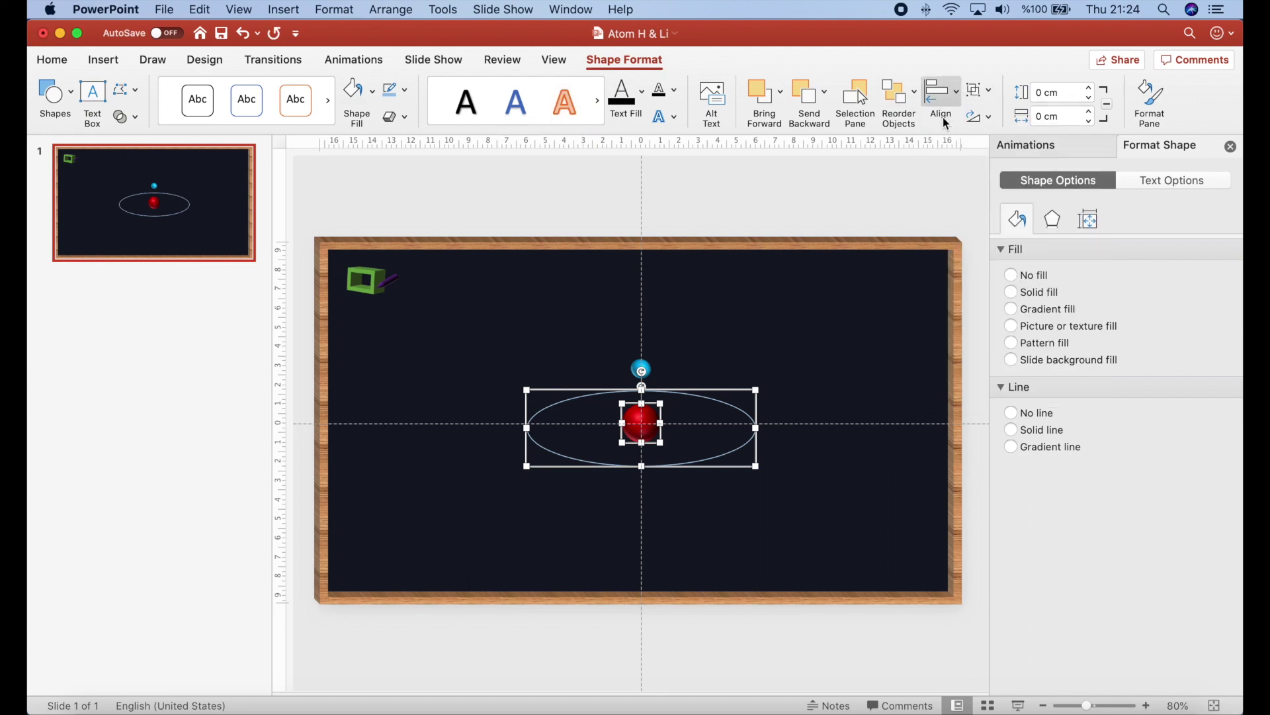
pyautogui.click(958, 93)
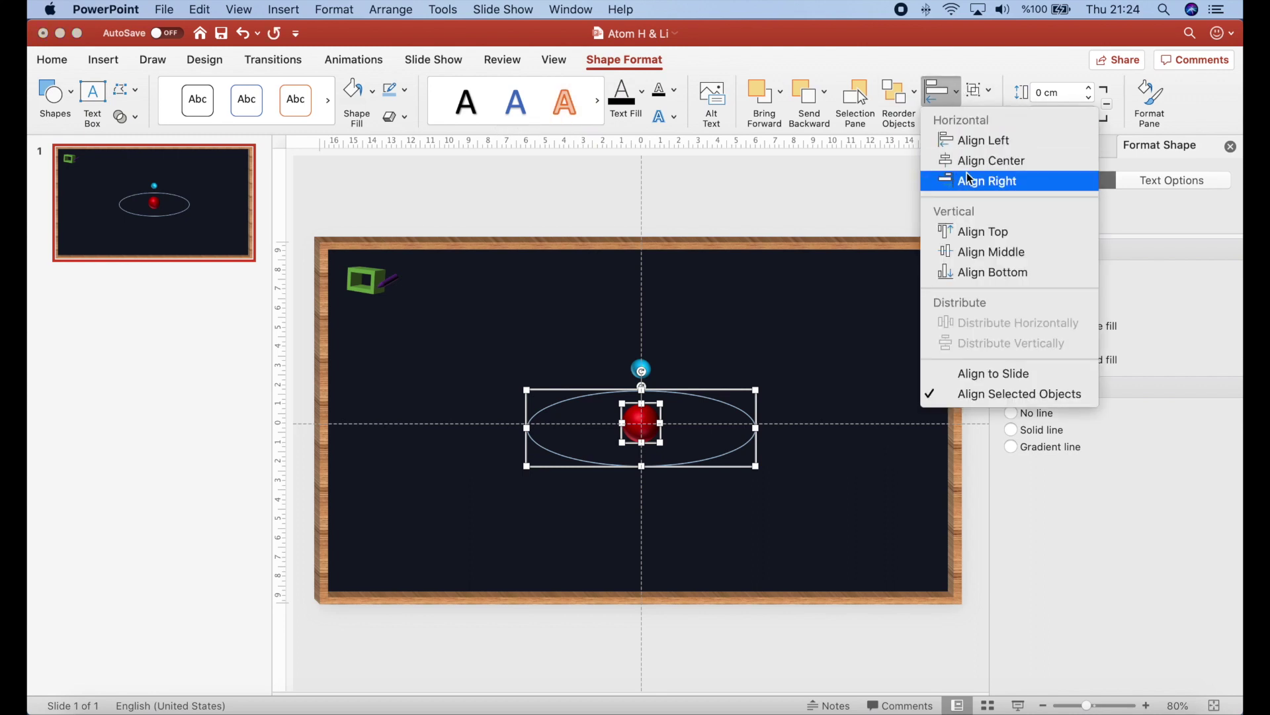
pyautogui.click(989, 255)
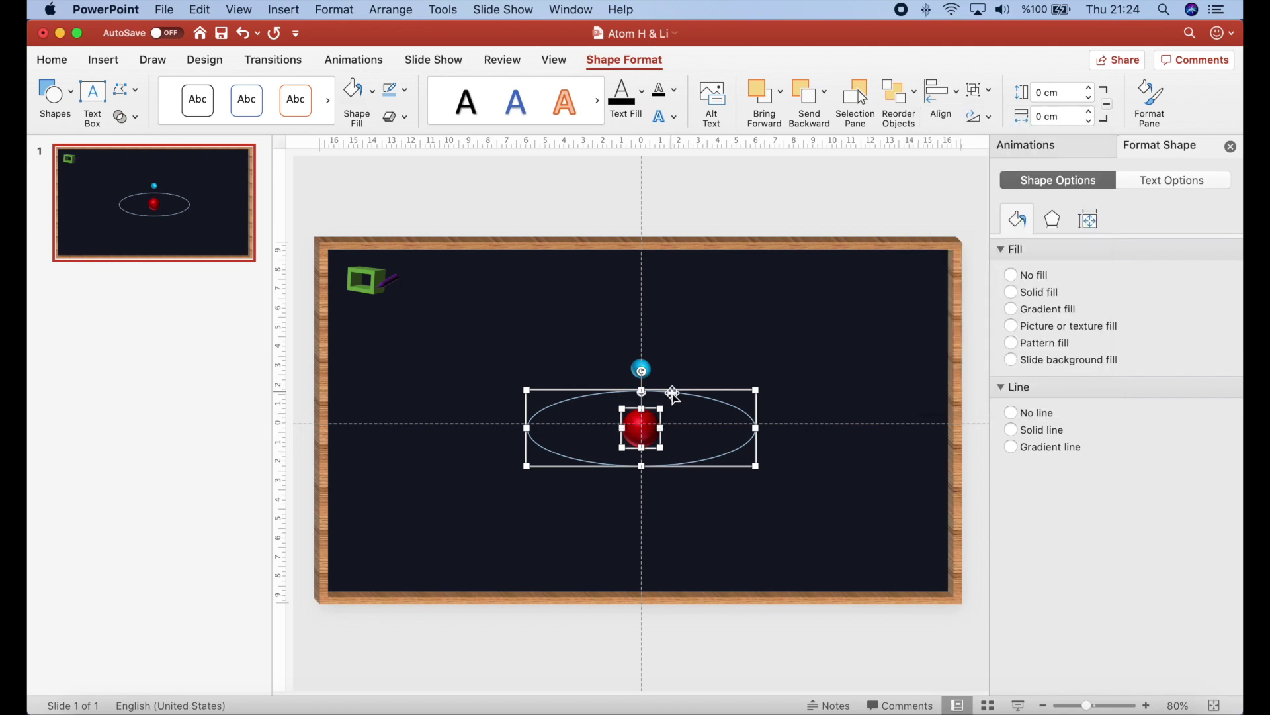
pyautogui.moveTo(673, 393); pyautogui.dragTo(674, 387)
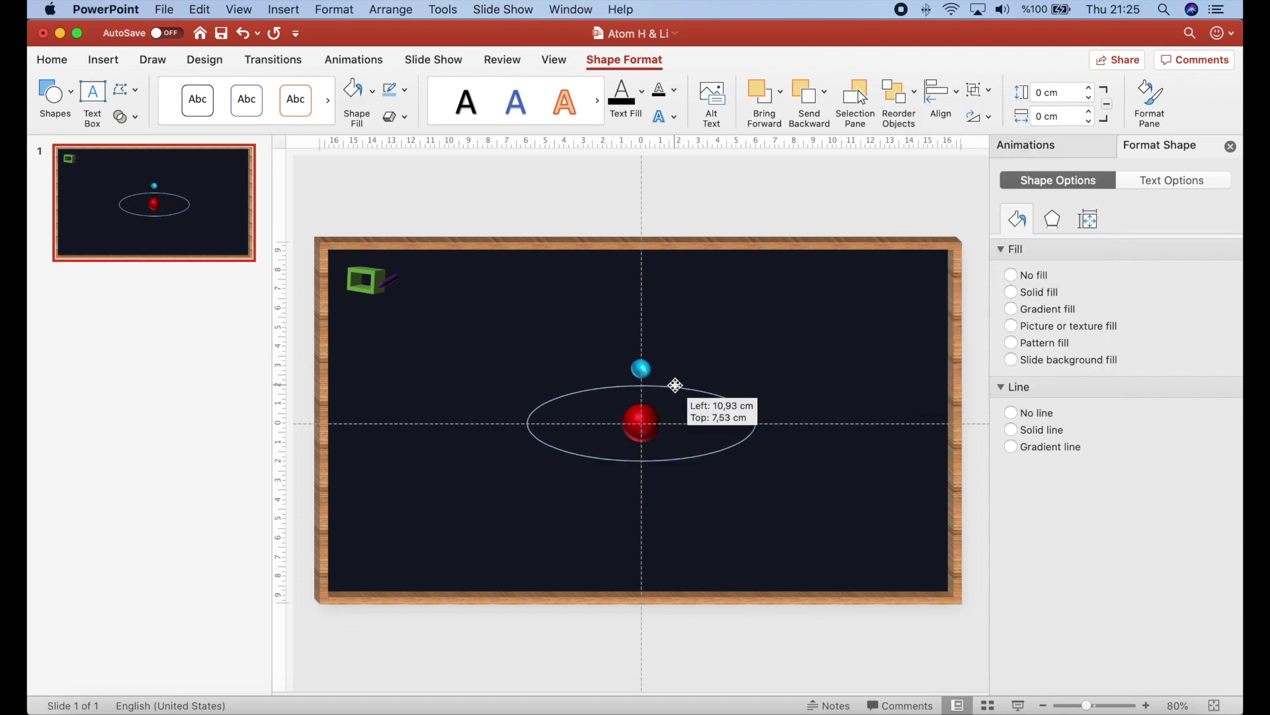
pyautogui.click(823, 329)
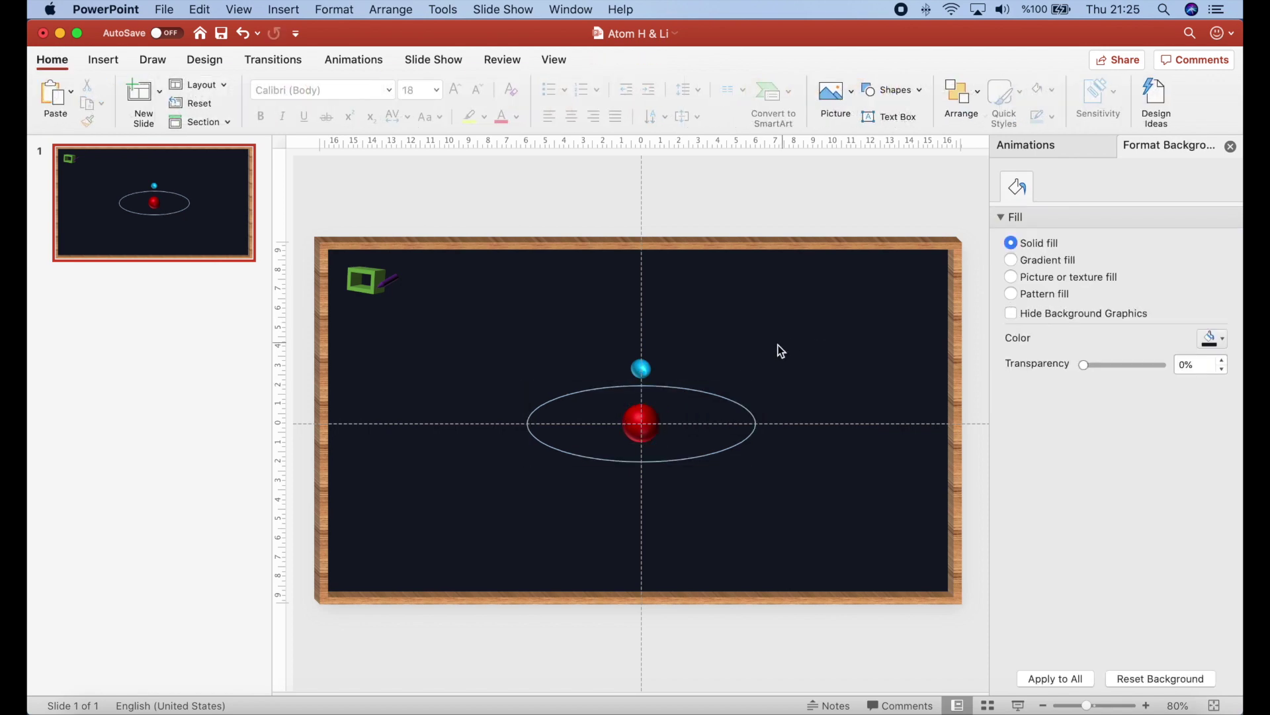
# Step: Move the blue electron down onto the top of the orbit ring
pyautogui.click(643, 364)
pyautogui.moveTo(642, 360); pyautogui.dragTo(642, 377)
pyautogui.click(735, 348)
pyautogui.click(648, 383)
pyautogui.click(708, 369)
# Step: Bring the blue electron sphere to the front of the stacking order
pyautogui.moveTo(616, 363); pyautogui.dragTo(676, 399)
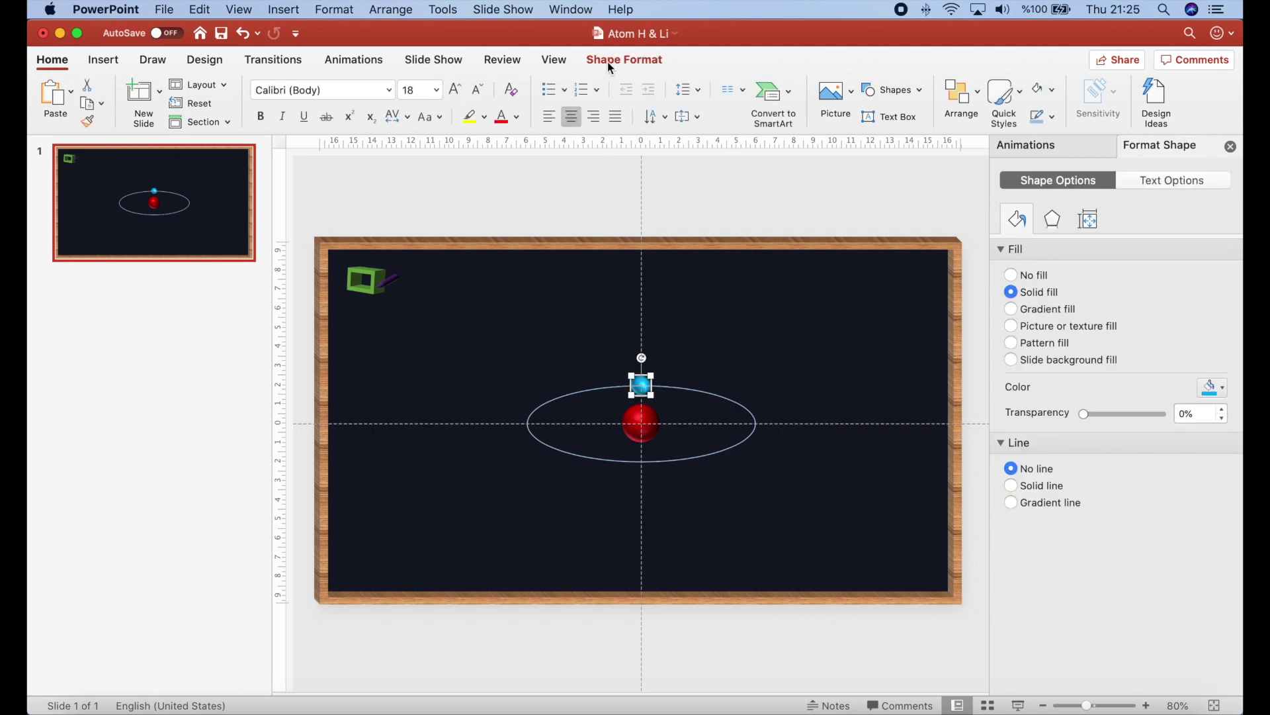
pyautogui.click(607, 62)
pyautogui.click(781, 91)
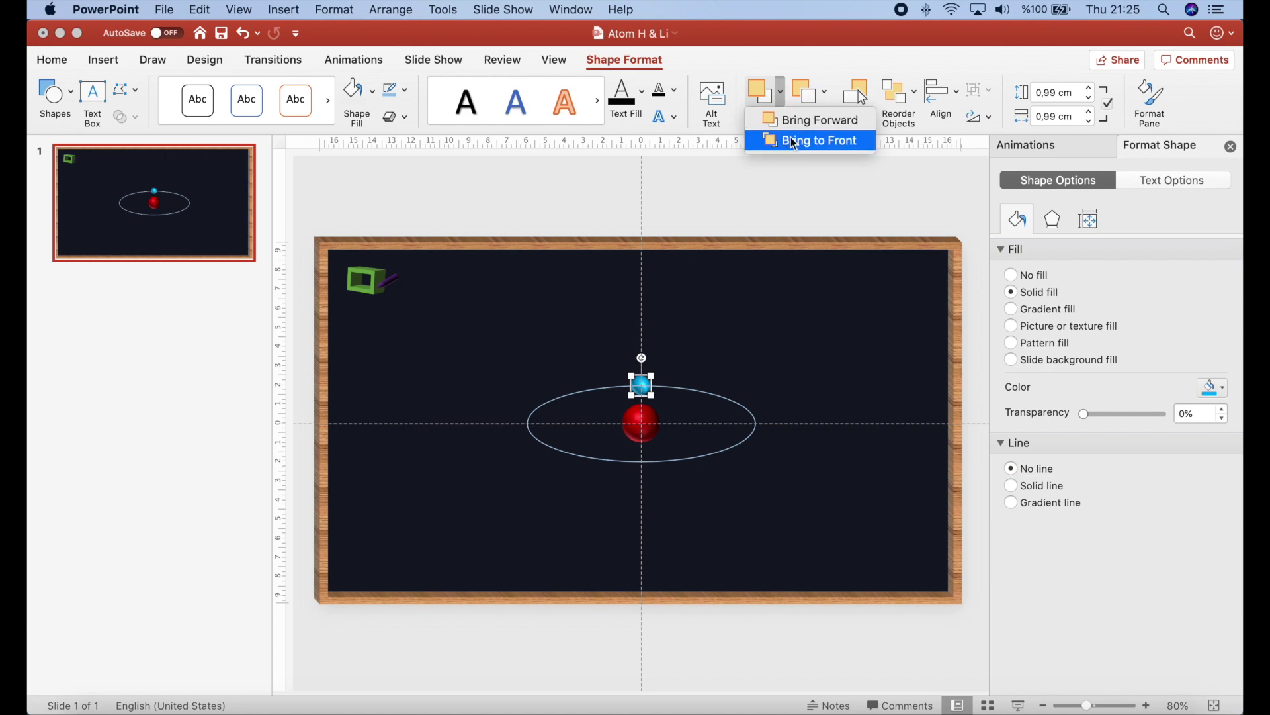
pyautogui.click(795, 142)
pyautogui.click(777, 294)
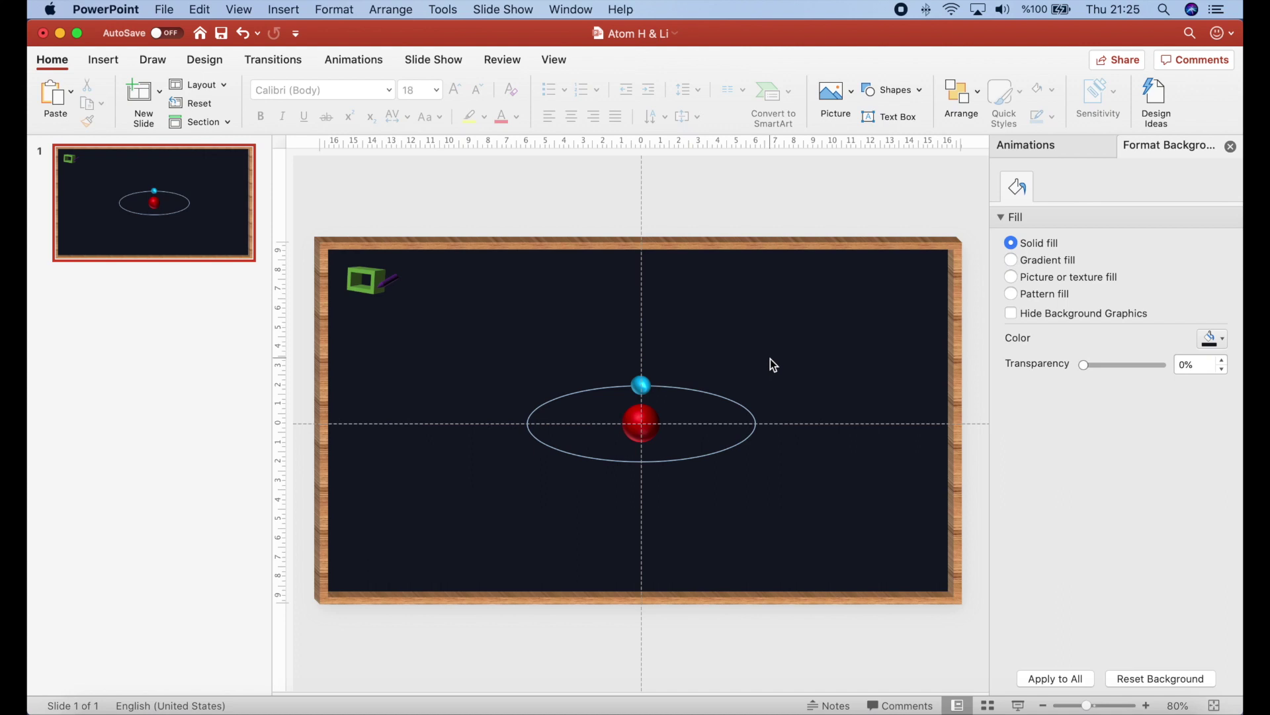
# Step: Undo and redo the change to confirm the electron stays in front
pyautogui.click(243, 35)
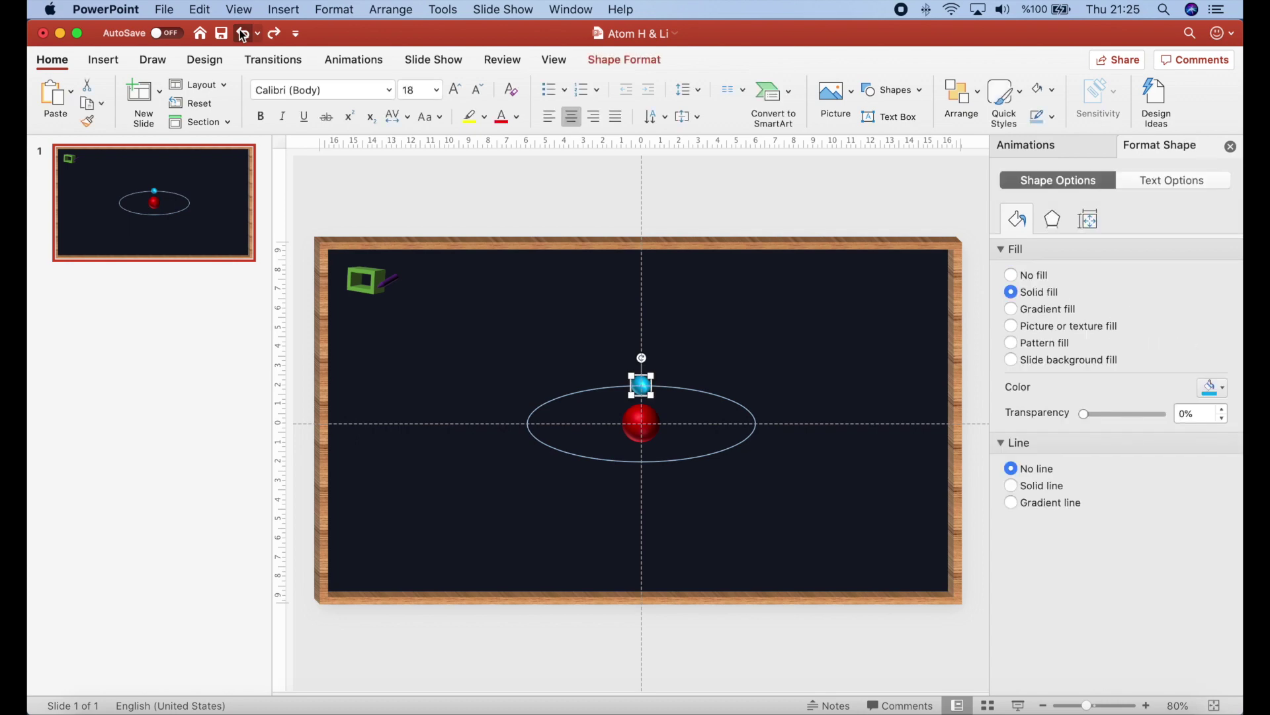
pyautogui.click(275, 34)
pyautogui.click(447, 335)
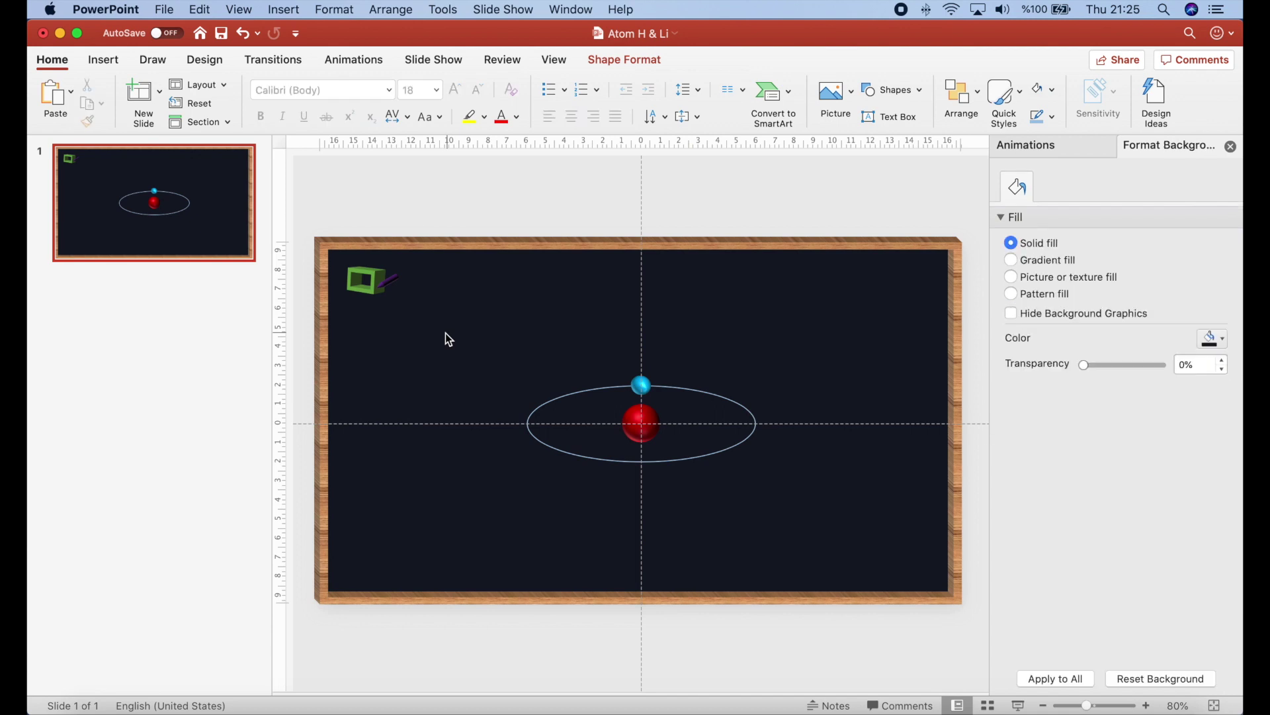
pyautogui.click(634, 389)
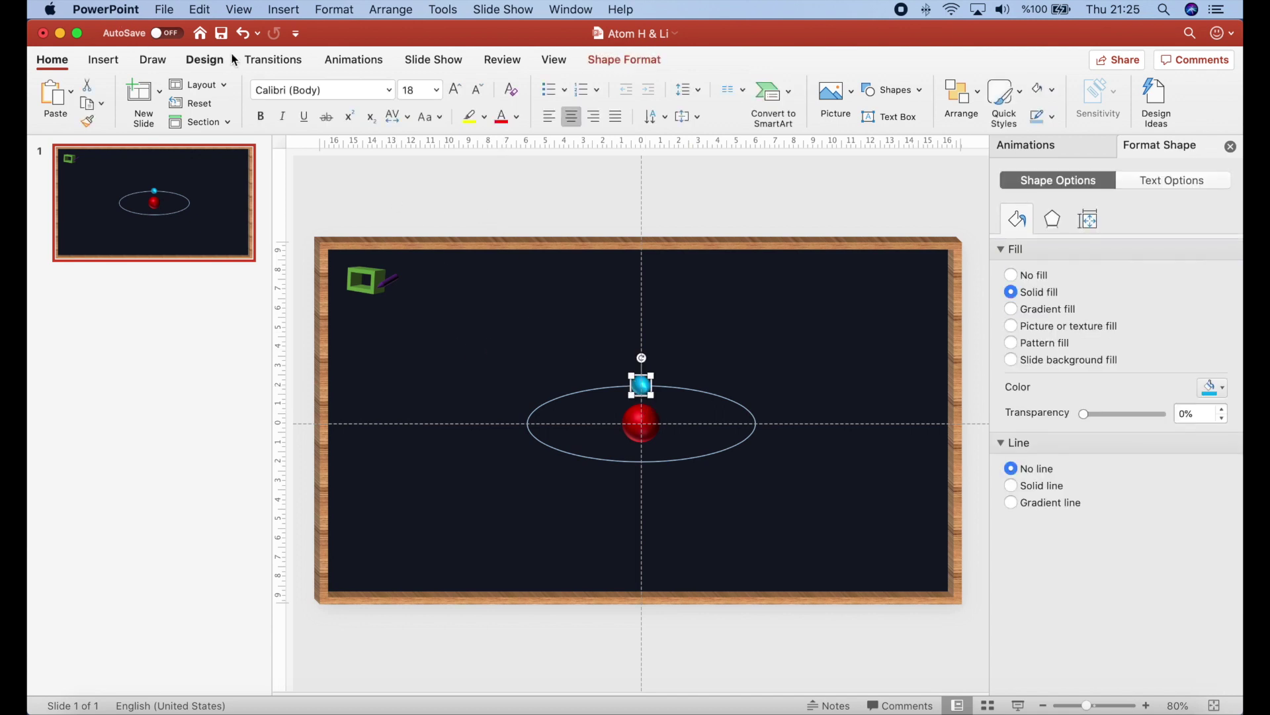
# Step: Give the blue electron a circle motion path, stretched and shortened to match the orbit ellipse
pyautogui.click(349, 64)
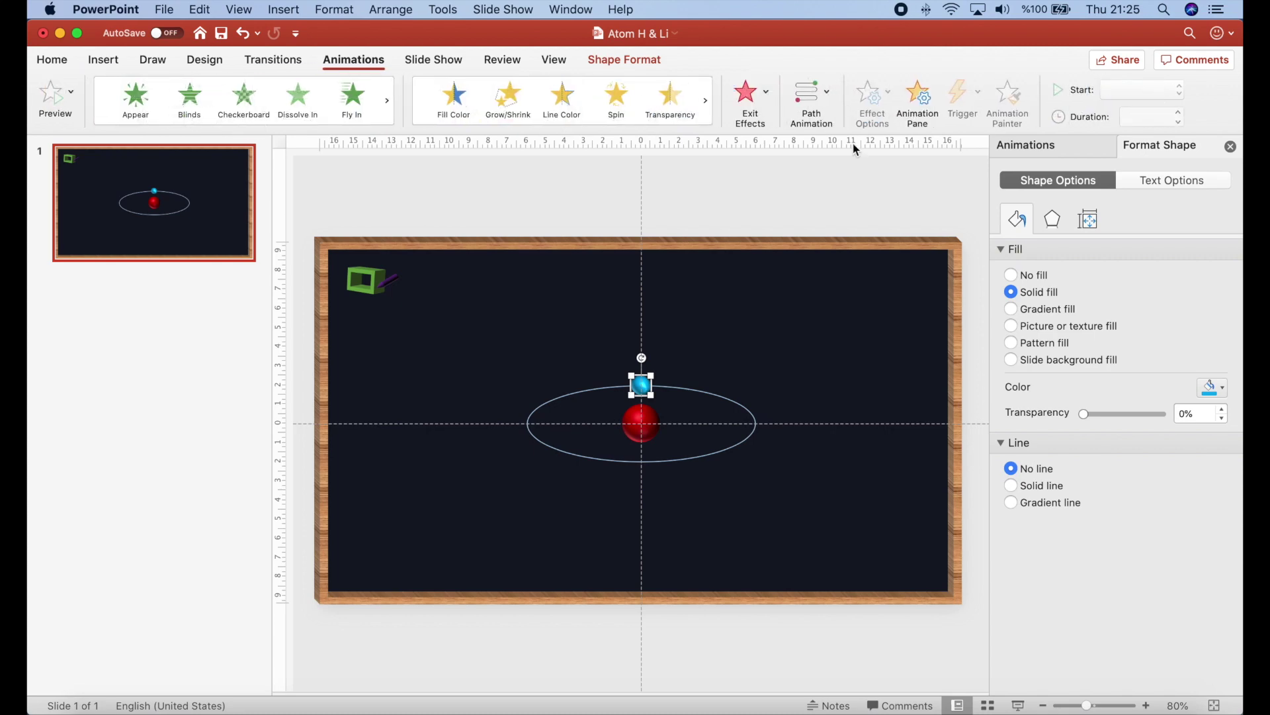
pyautogui.click(829, 97)
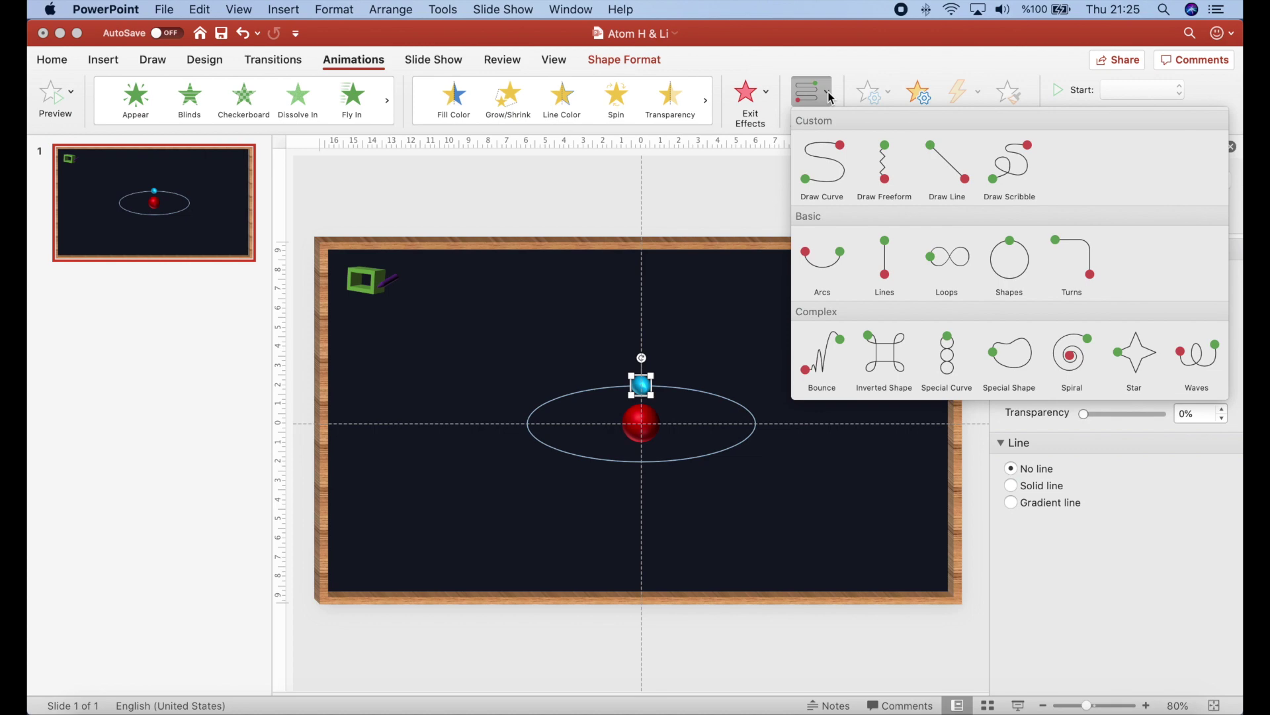
pyautogui.click(1017, 266)
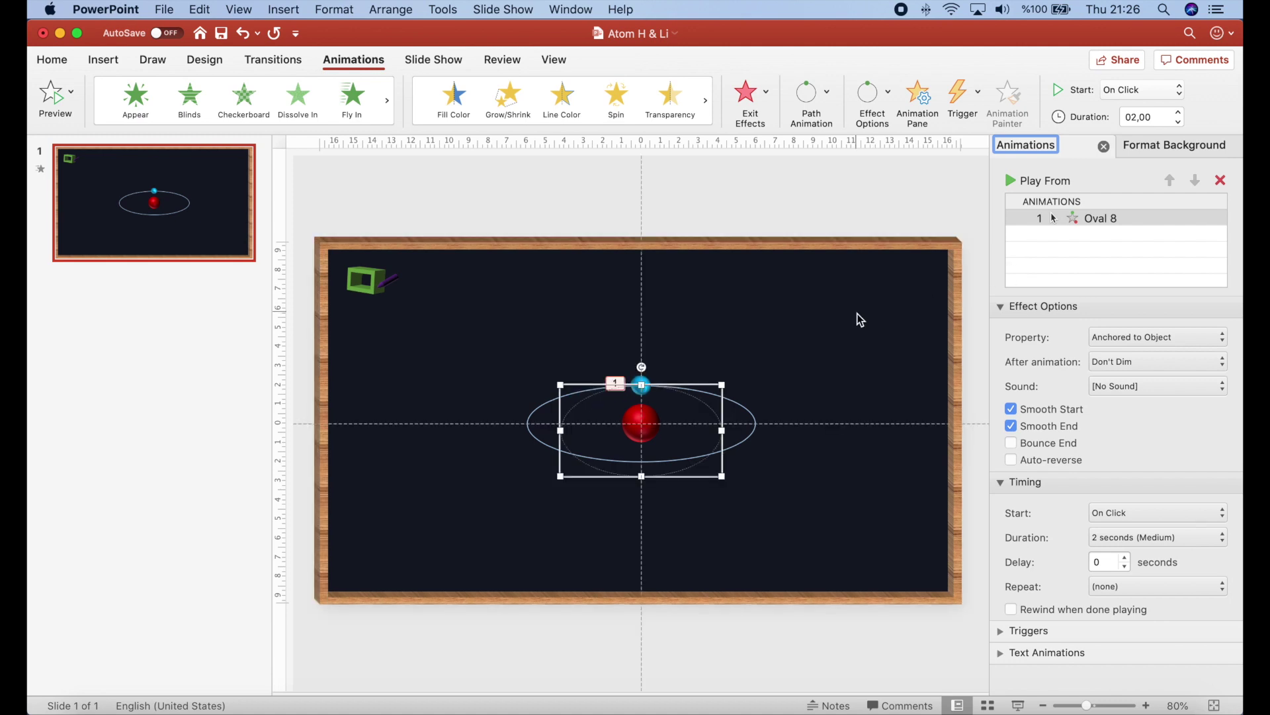
pyautogui.moveTo(723, 434); pyautogui.dragTo(758, 433)
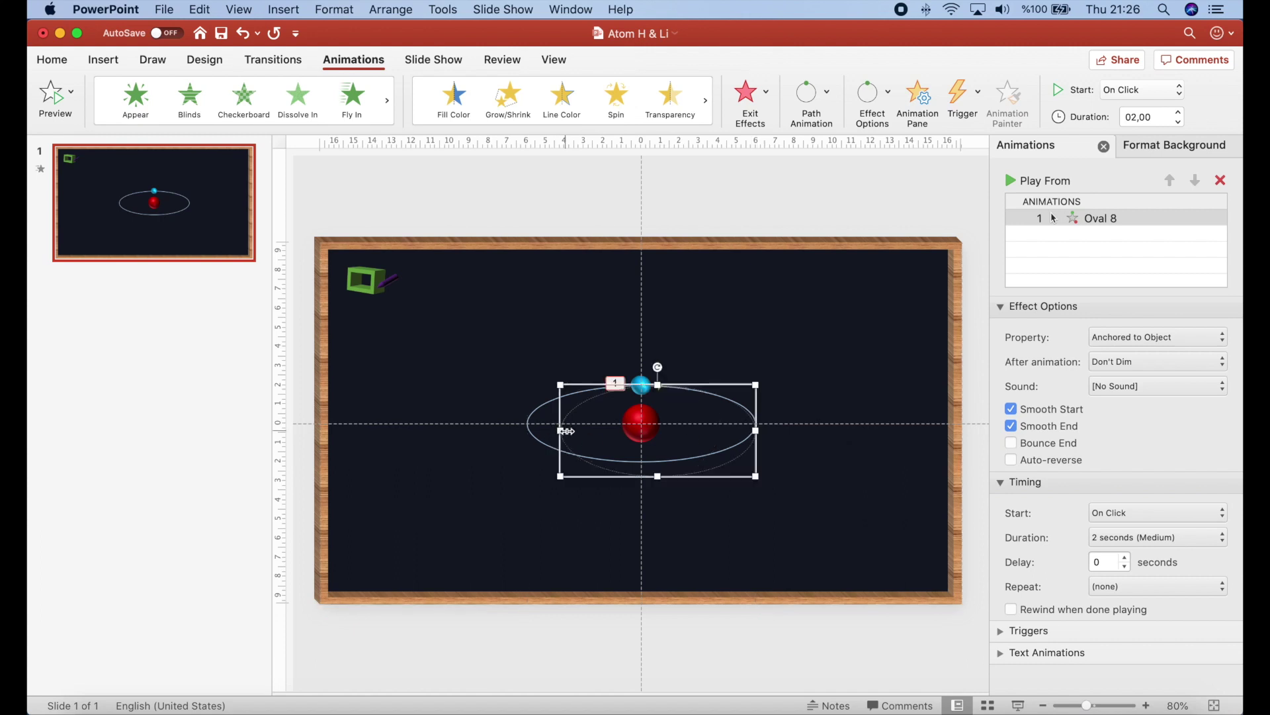
pyautogui.moveTo(562, 430); pyautogui.dragTo(527, 429)
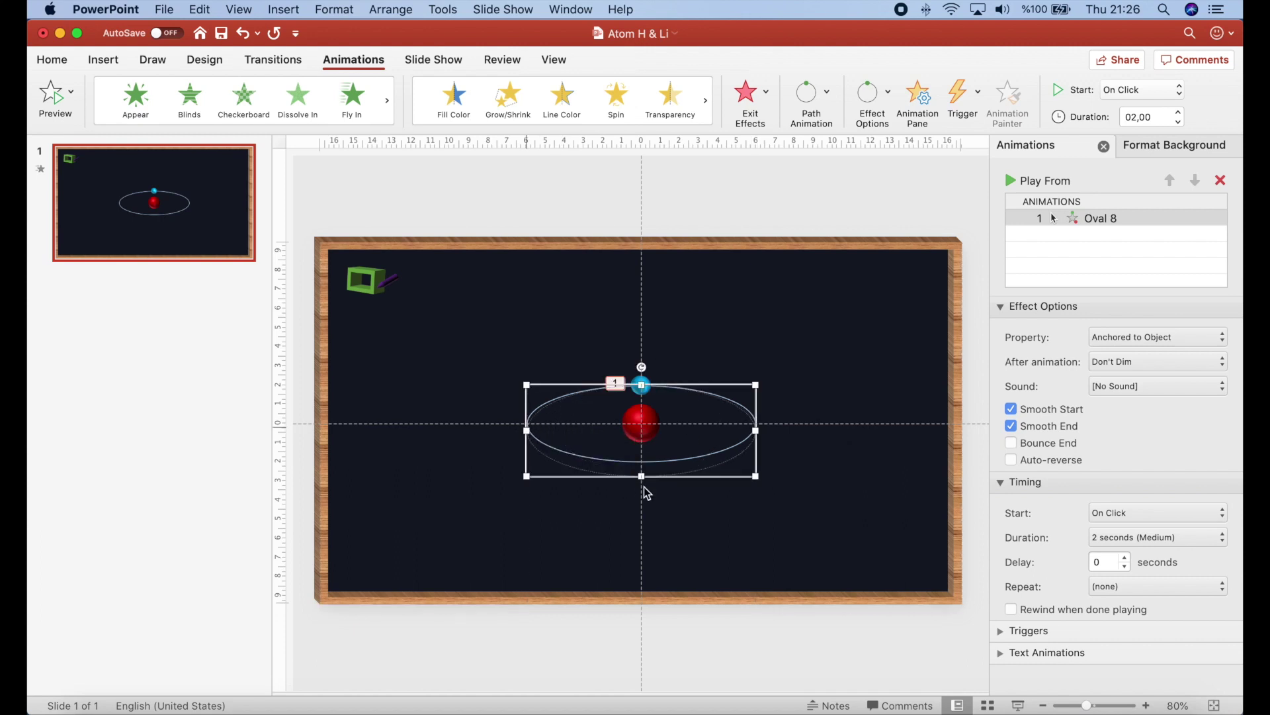
pyautogui.moveTo(641, 475); pyautogui.dragTo(641, 462)
pyautogui.click(727, 523)
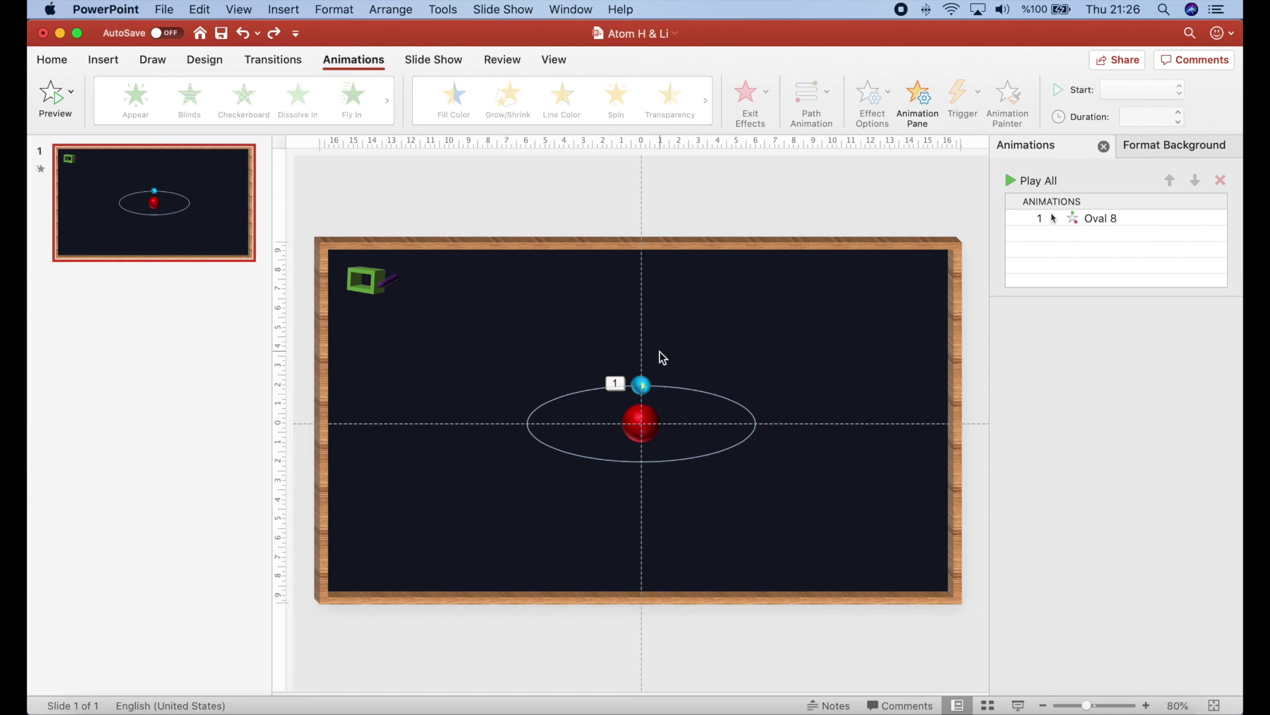
# Step: Preview the orbit animation and narrow the motion path to fit the ring
pyautogui.click(1012, 183)
pyautogui.click(621, 383)
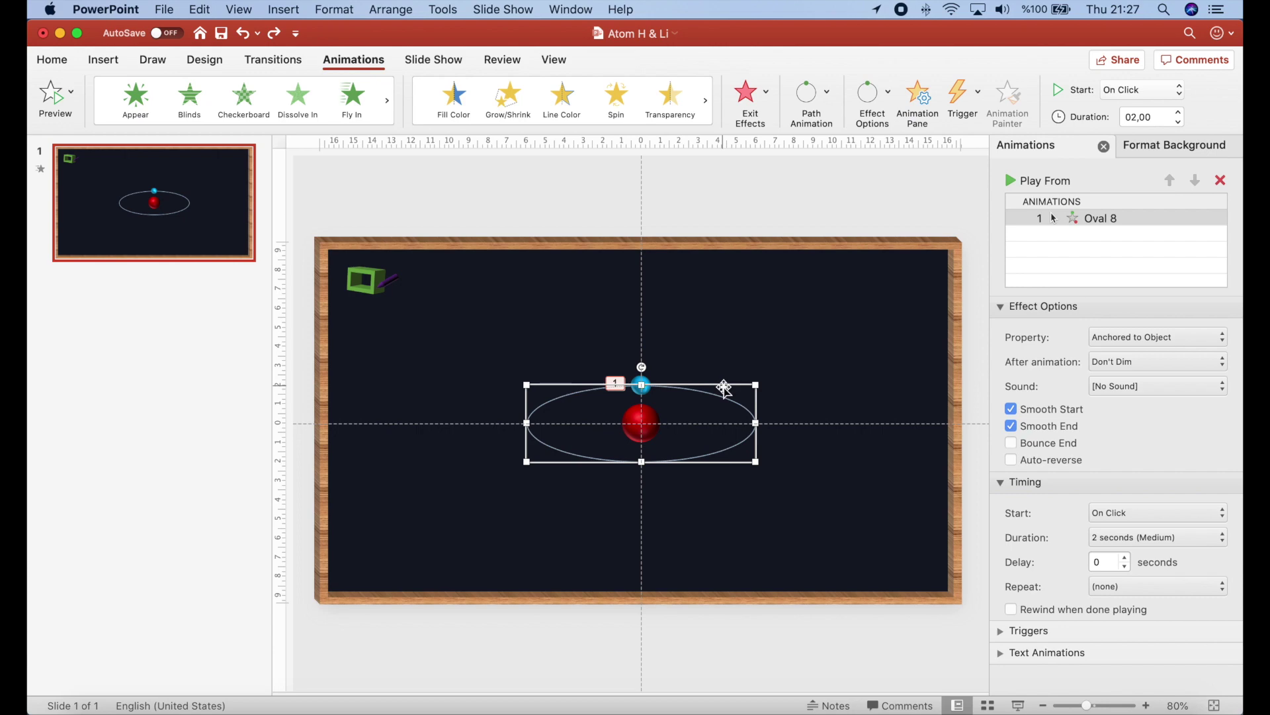
pyautogui.moveTo(724, 387); pyautogui.dragTo(884, 506)
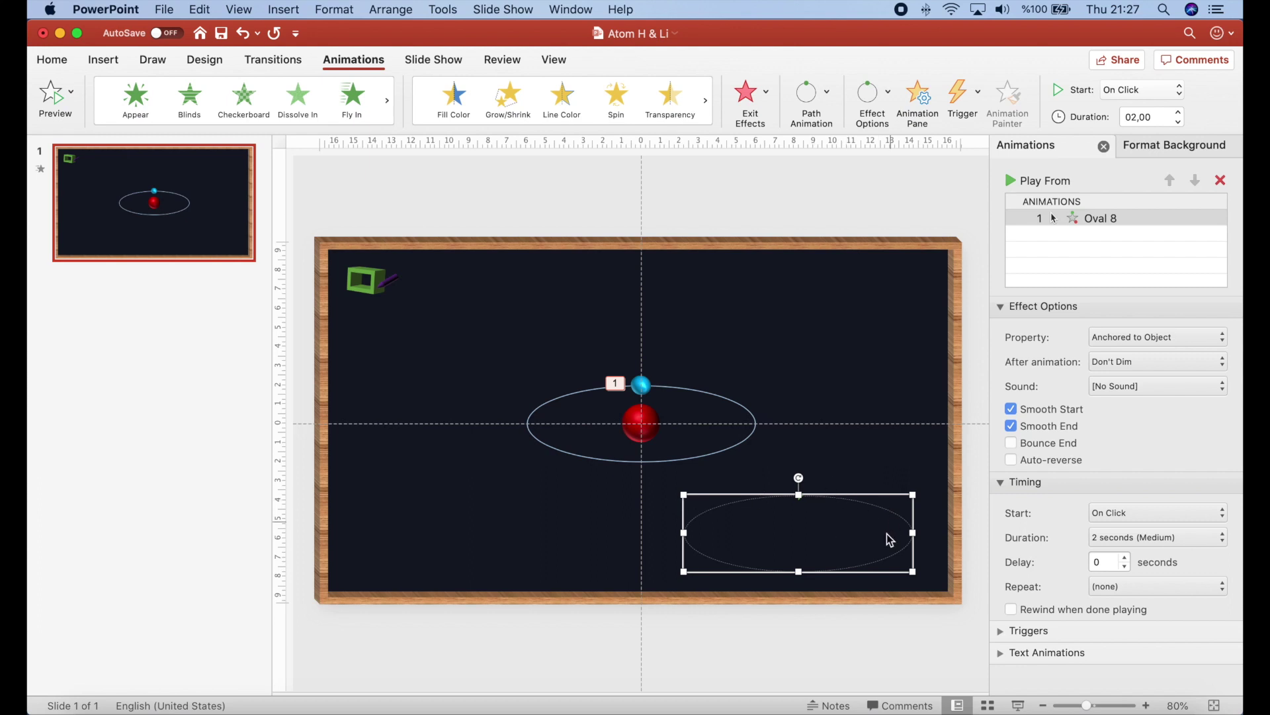
pyautogui.press('super+z')
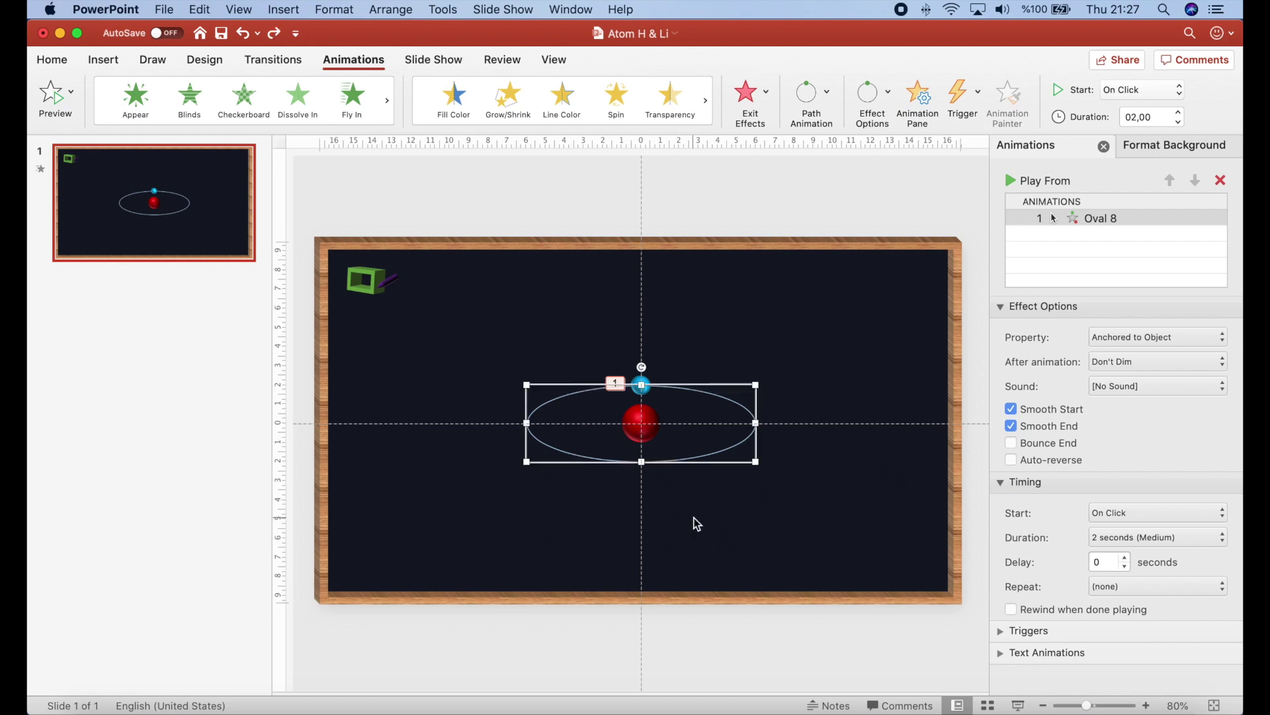
pyautogui.moveTo(757, 424); pyautogui.dragTo(524, 421)
pyautogui.click(740, 511)
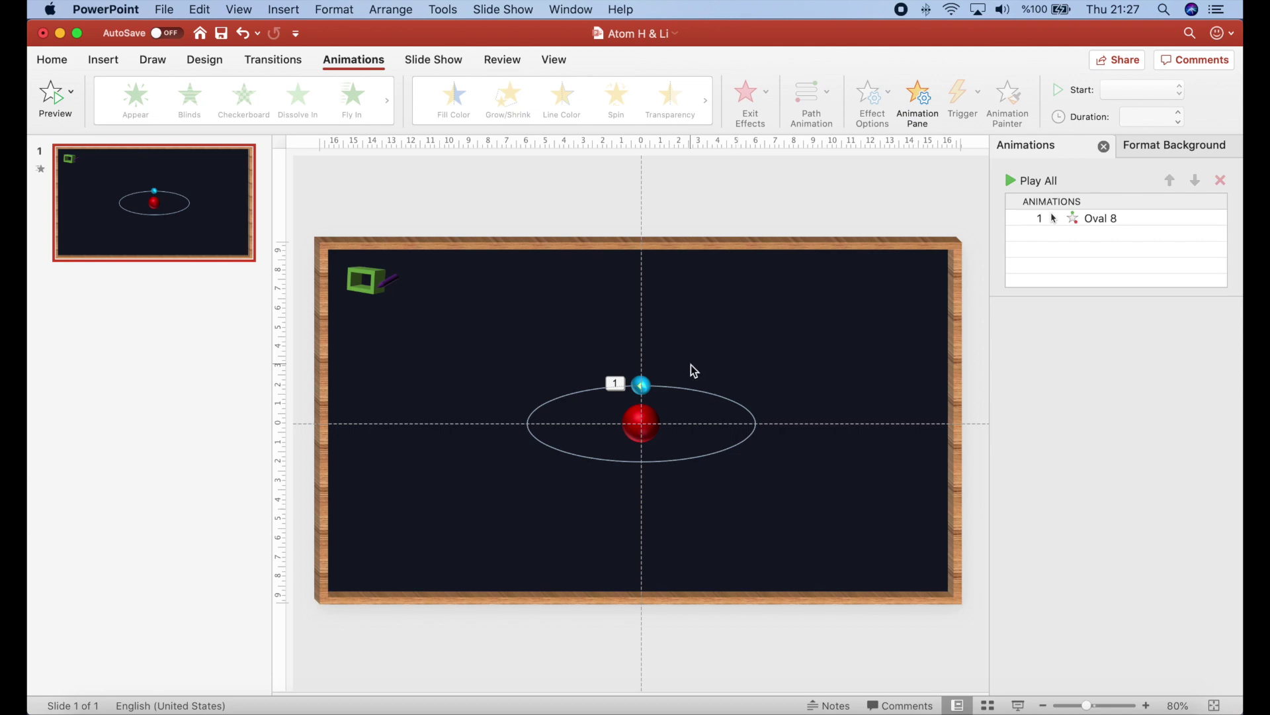
pyautogui.click(113, 66)
pyautogui.click(383, 93)
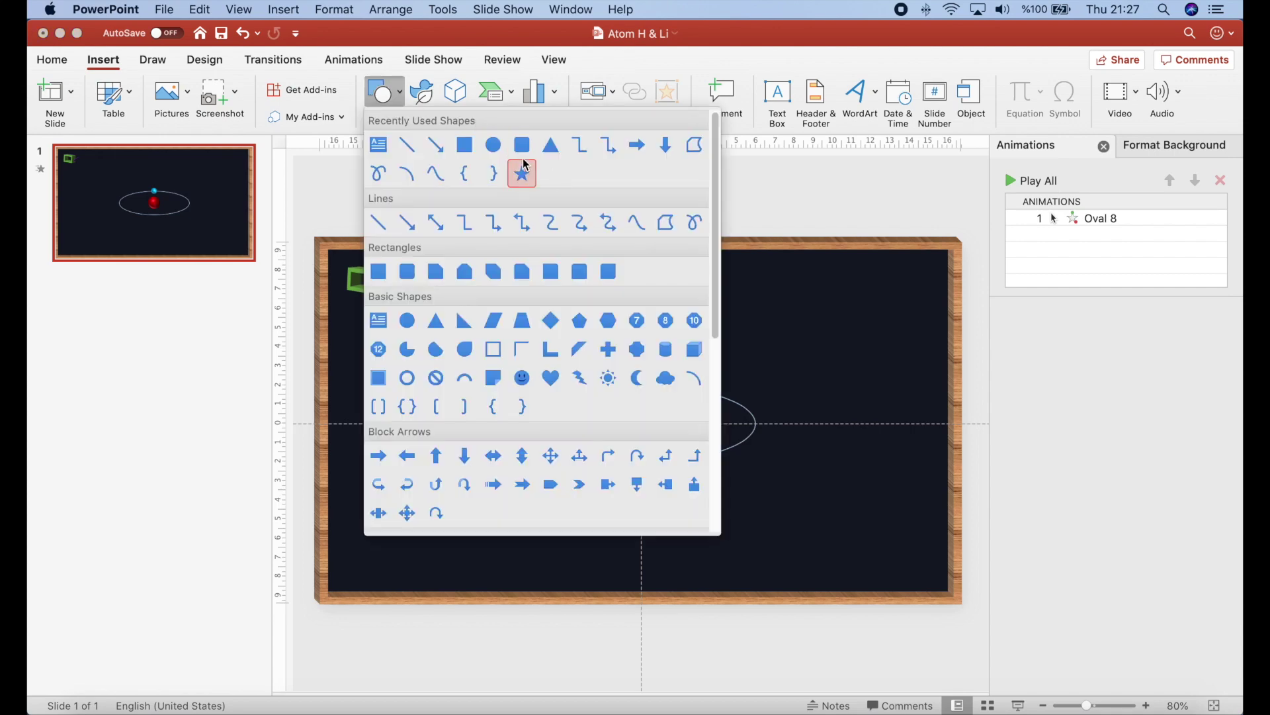
pyautogui.click(494, 145)
pyautogui.click(795, 308)
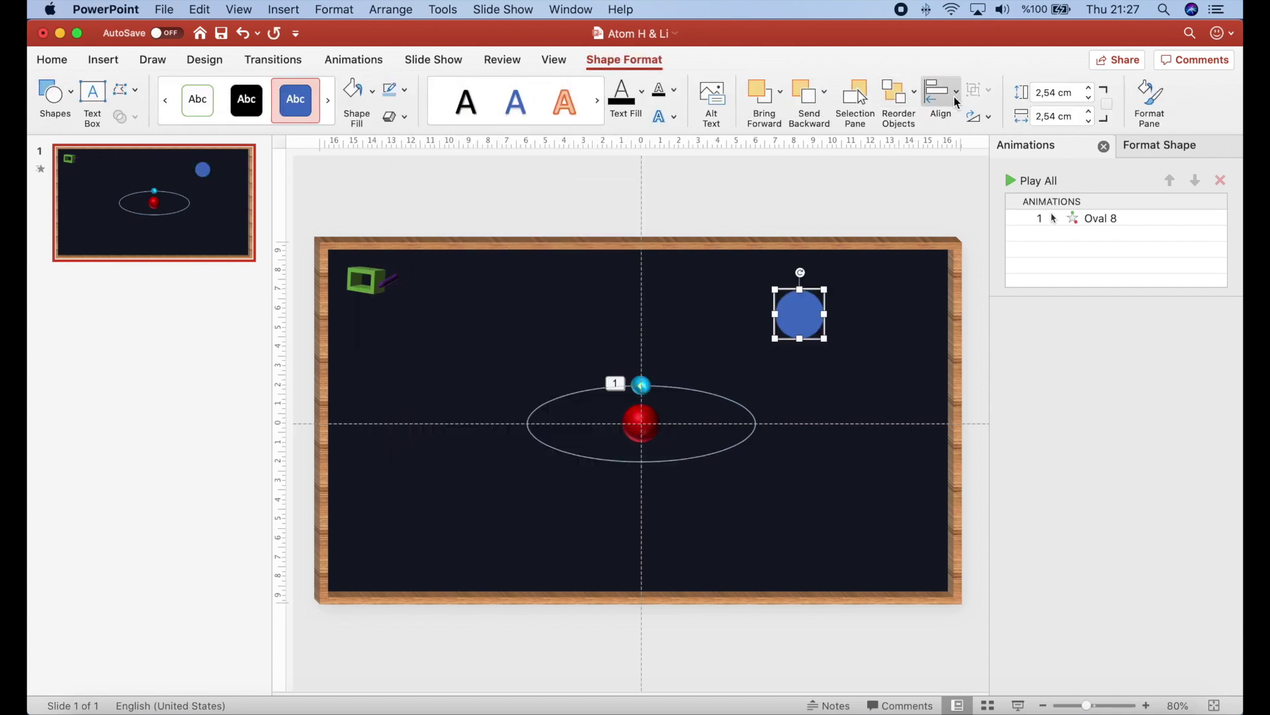
pyautogui.moveTo(825, 313); pyautogui.dragTo(908, 313)
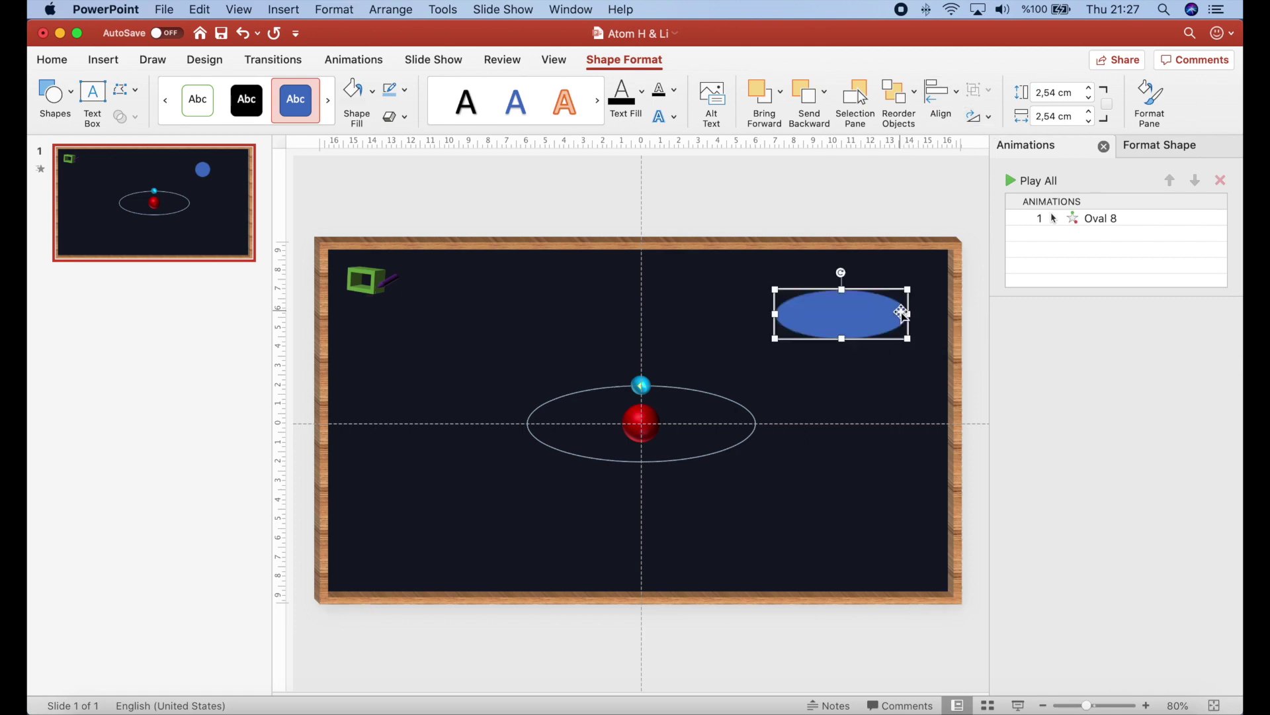
pyautogui.click(990, 119)
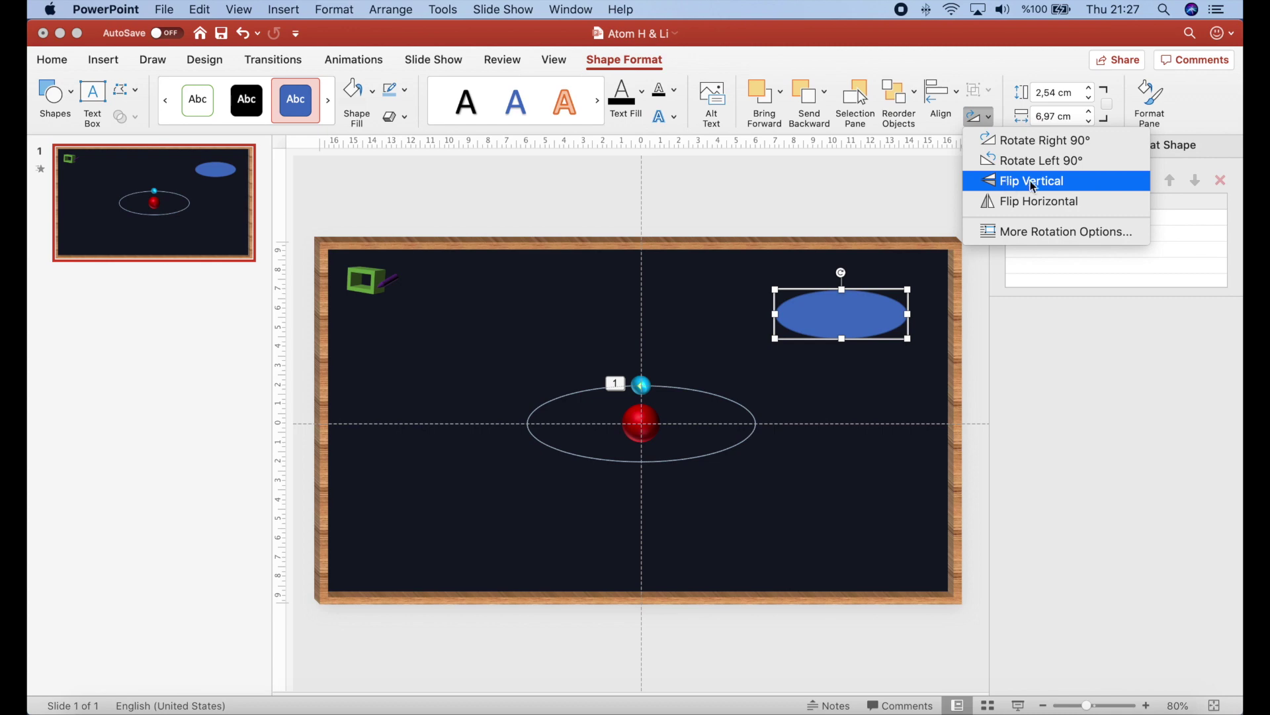
pyautogui.click(1009, 183)
pyautogui.click(990, 119)
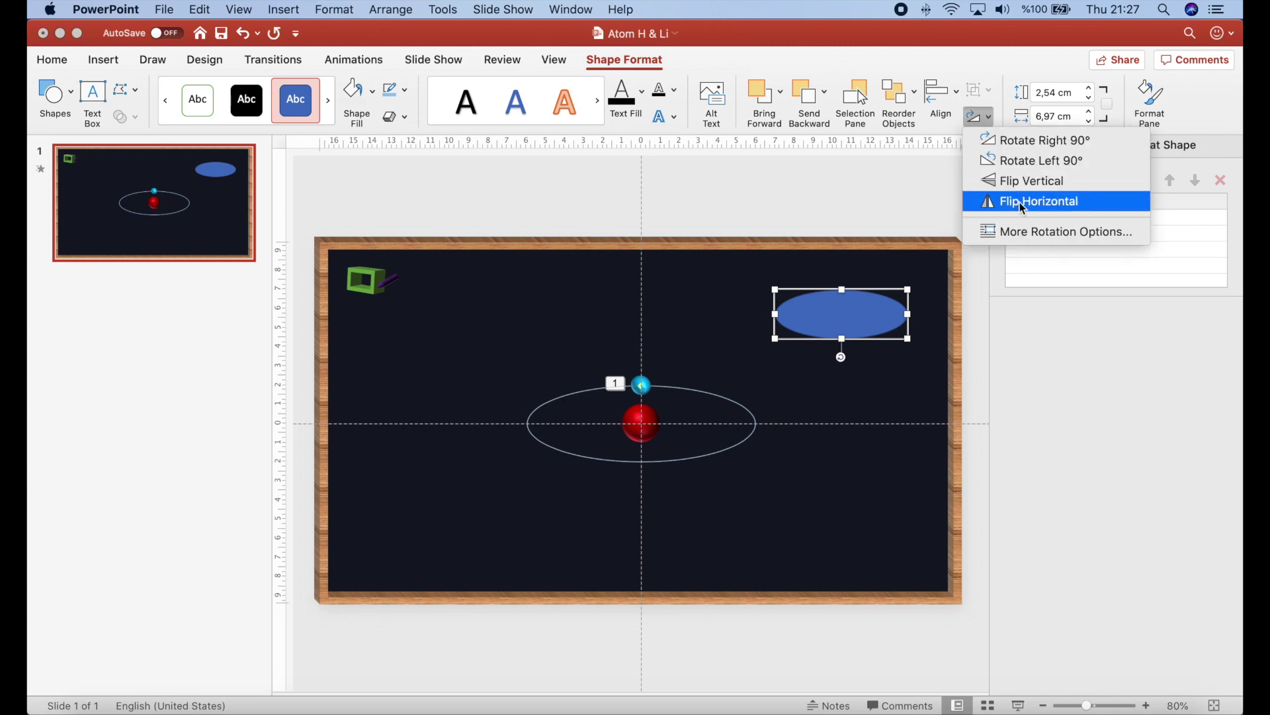
pyautogui.click(1019, 202)
pyautogui.click(992, 119)
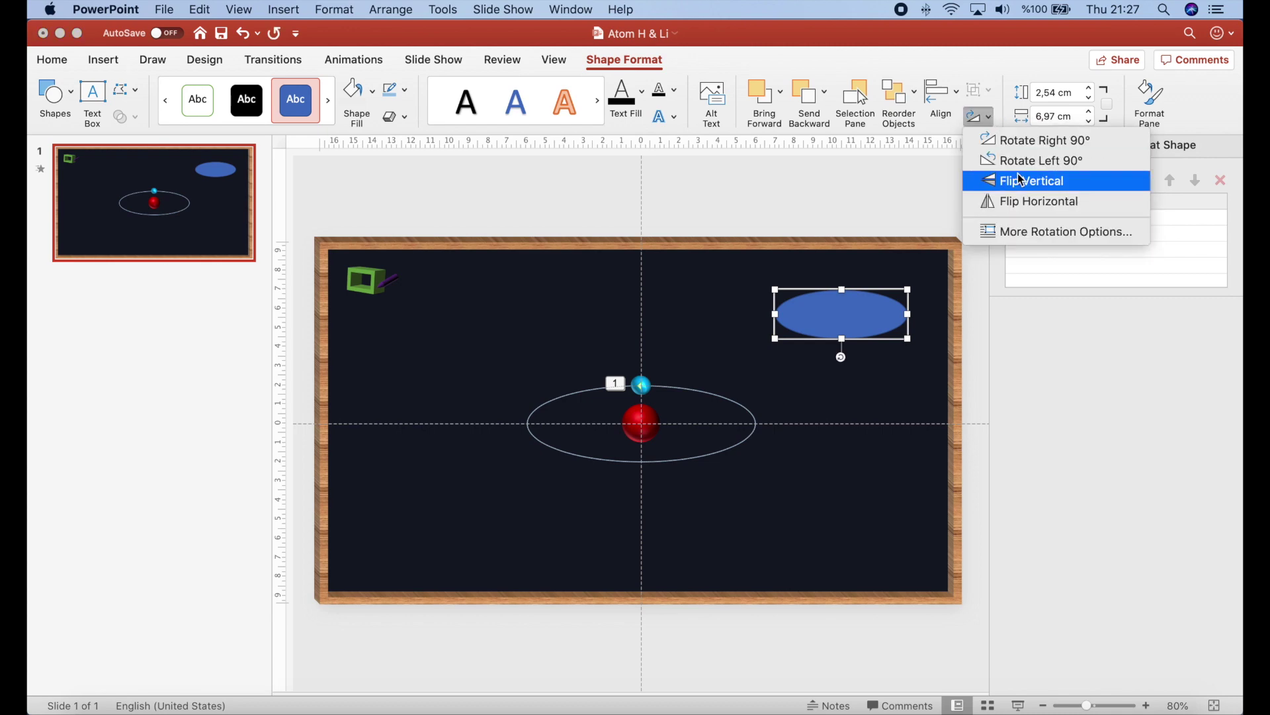
pyautogui.click(1032, 160)
pyautogui.click(987, 119)
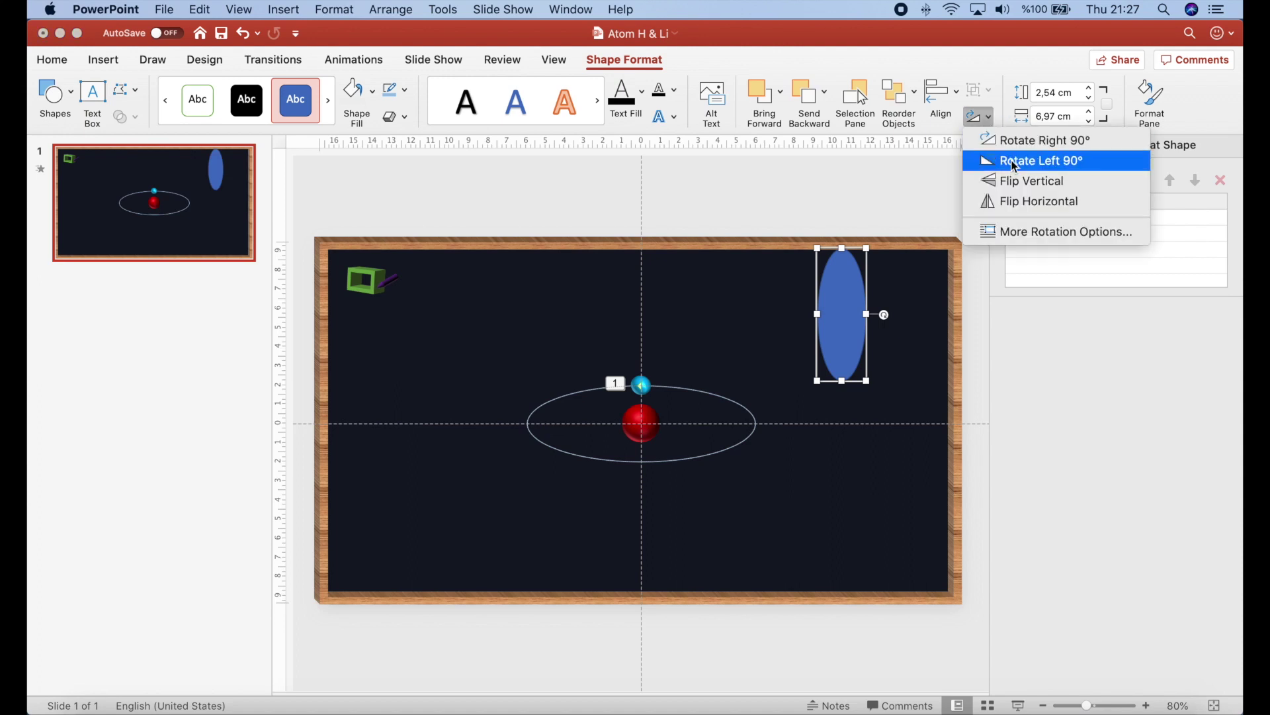
pyautogui.click(1006, 163)
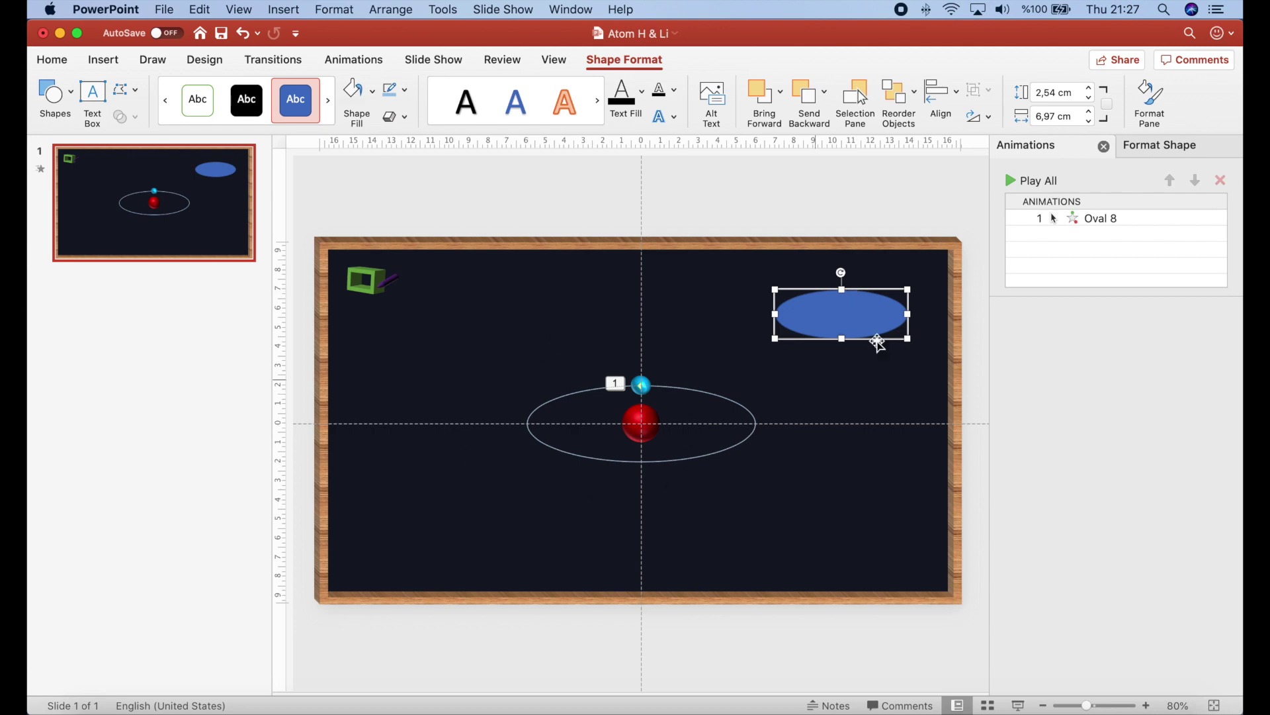
pyautogui.press('Delete')
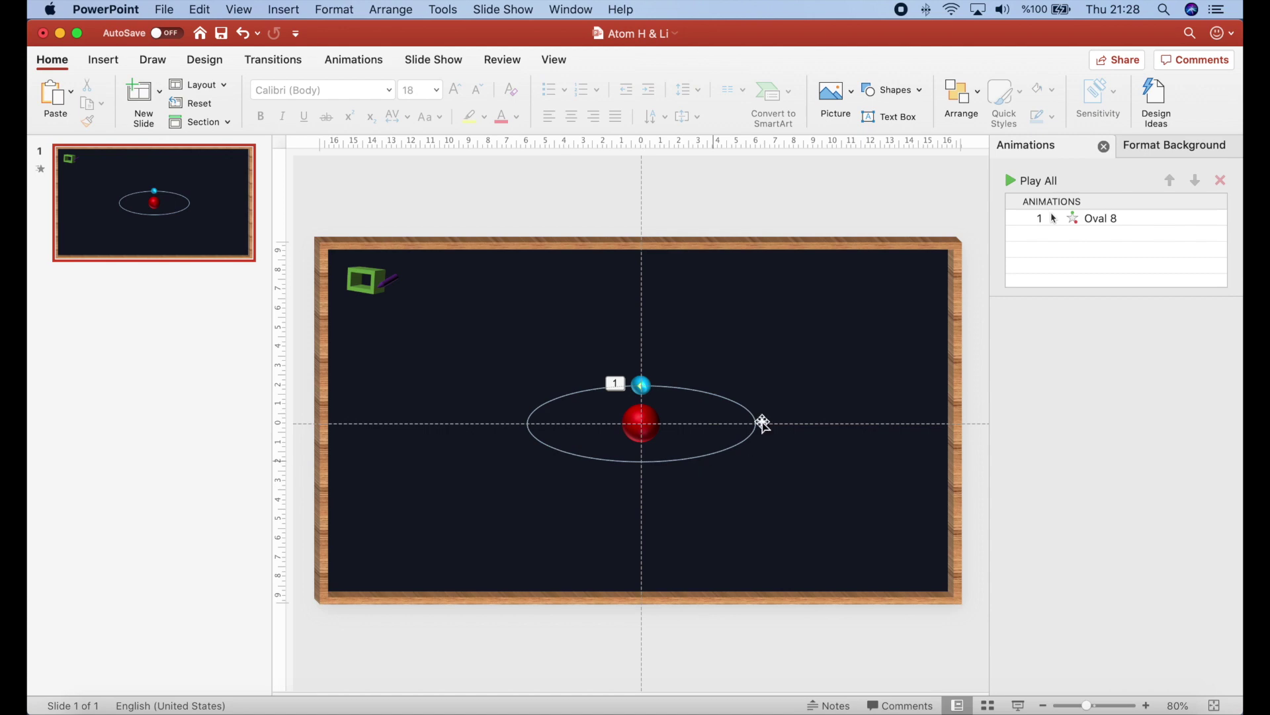
# Step: Set the Oval 8 animation to start With Previous and repeat Until Next Click, then play it
pyautogui.click(1104, 221)
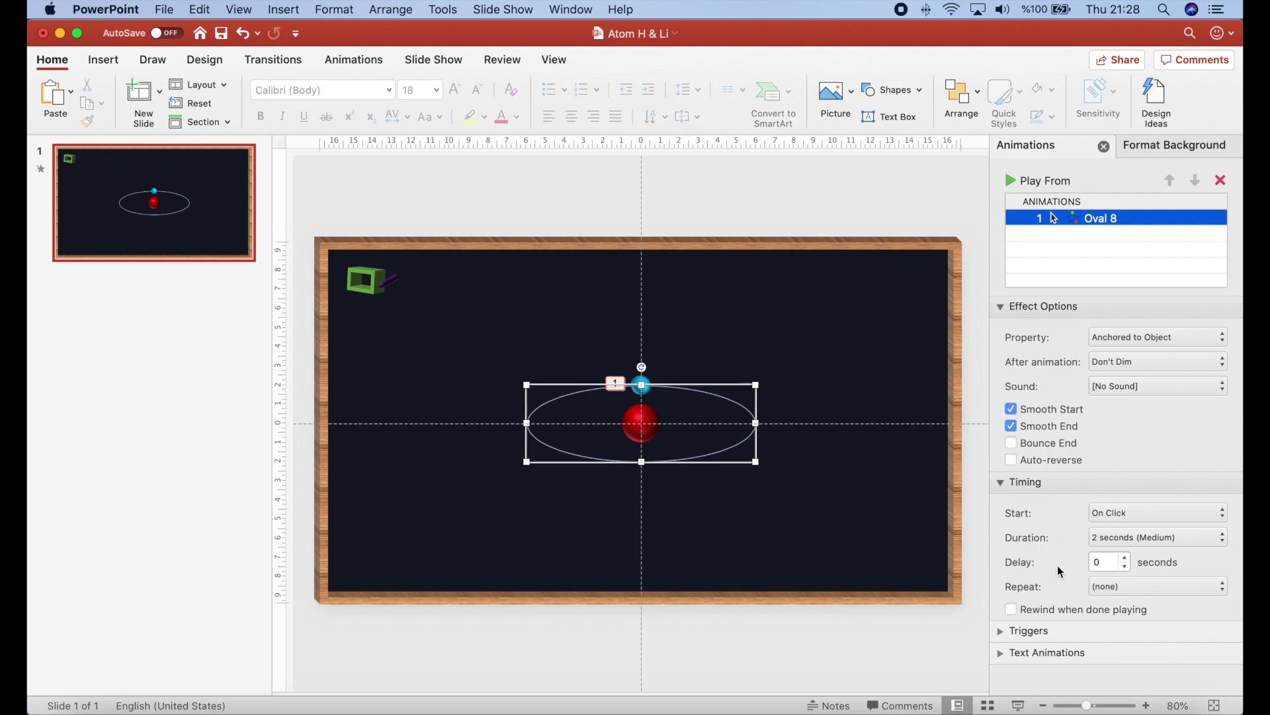
pyautogui.click(1107, 514)
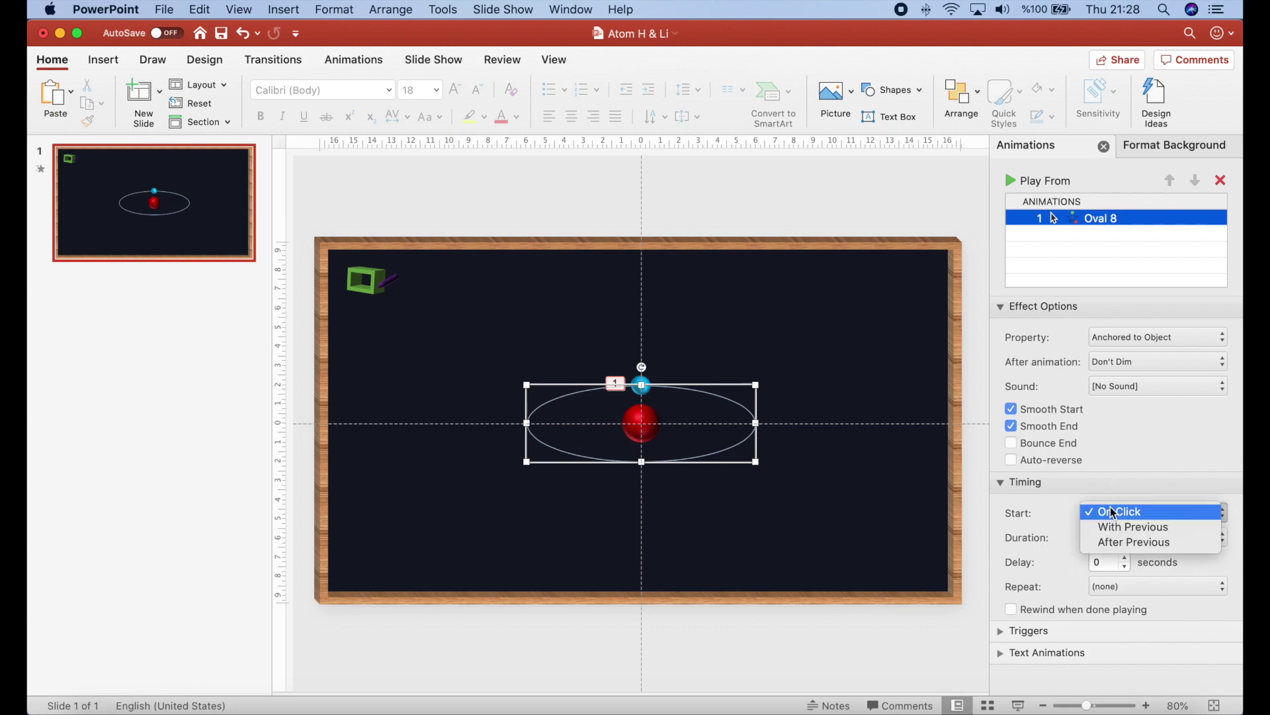
pyautogui.click(1172, 529)
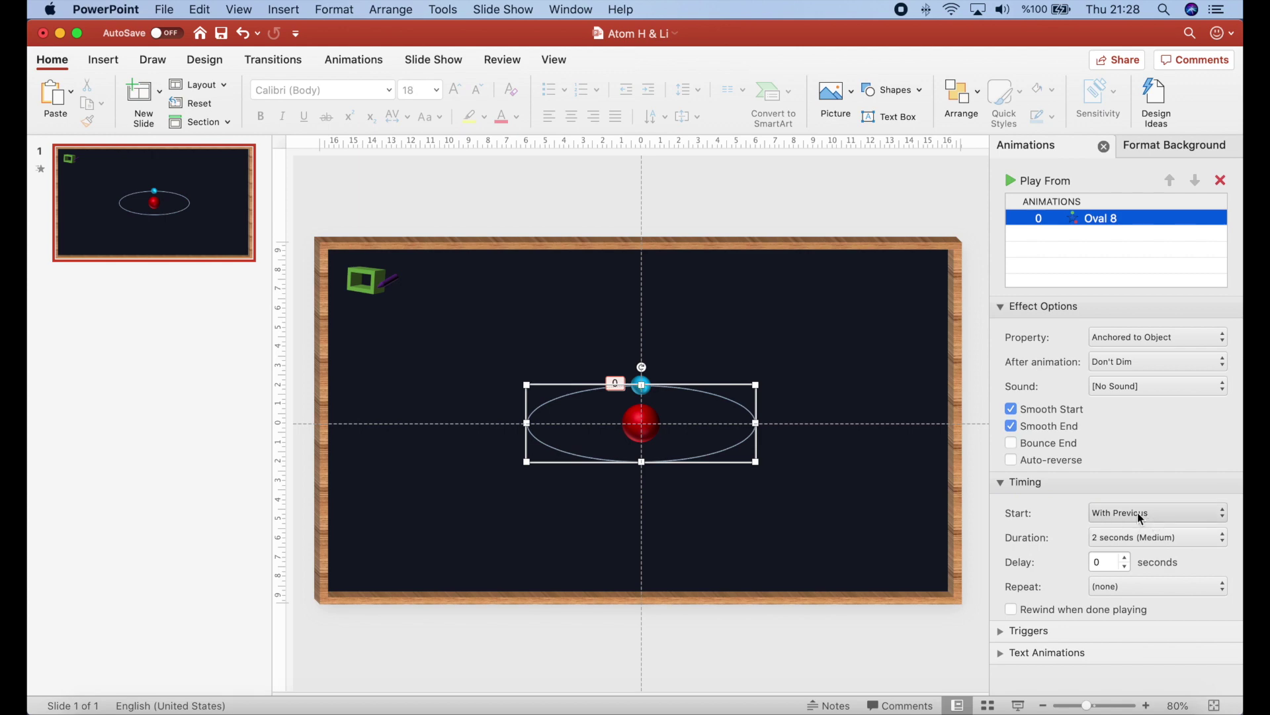
pyautogui.click(1143, 588)
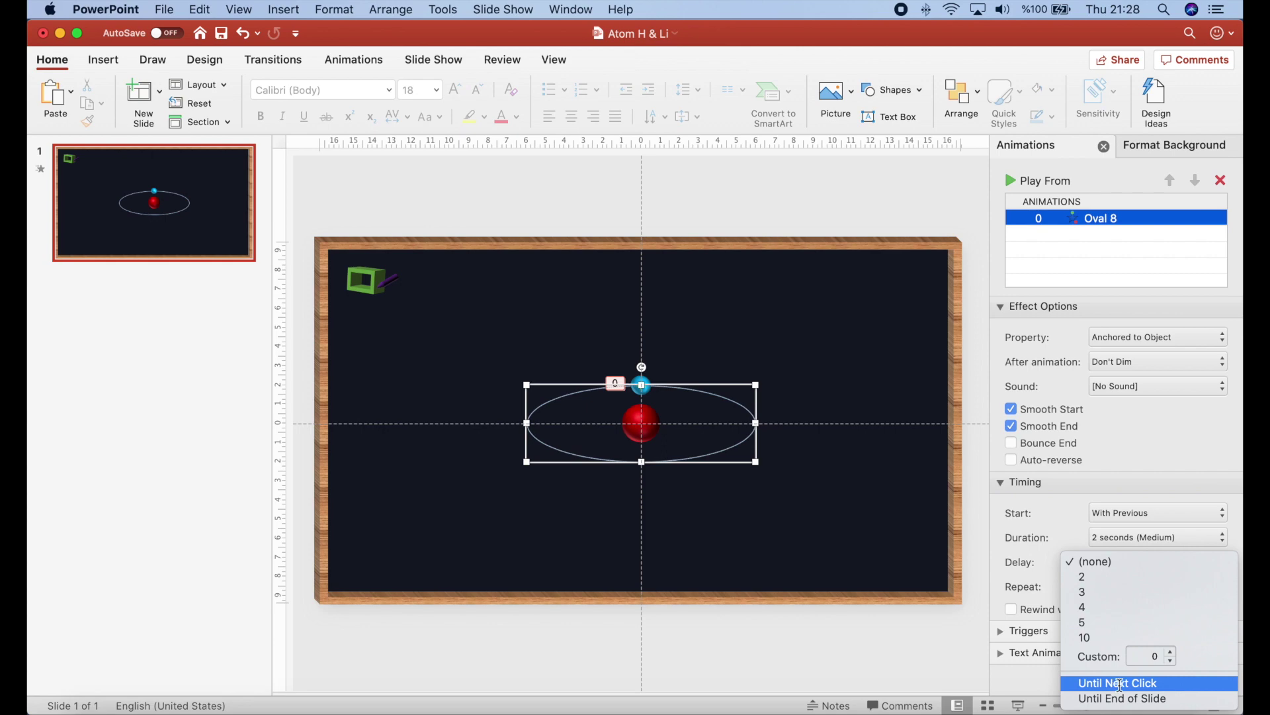
pyautogui.click(1135, 684)
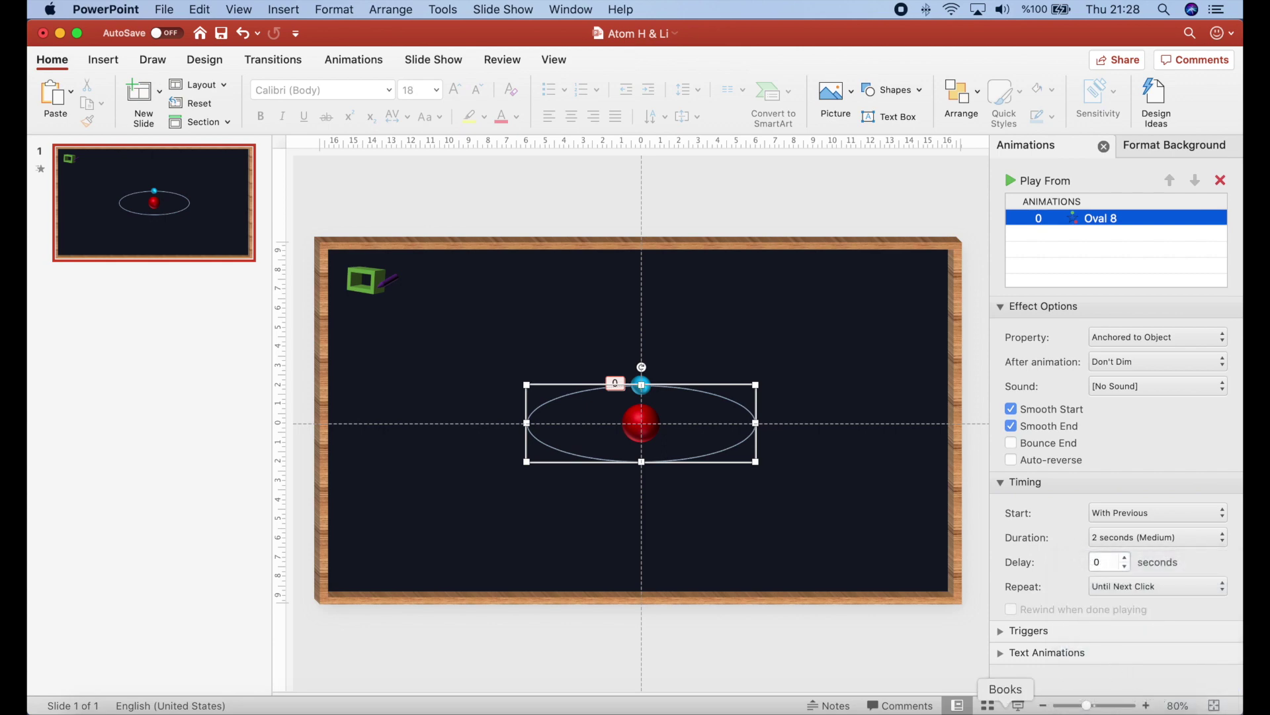
pyautogui.click(1020, 709)
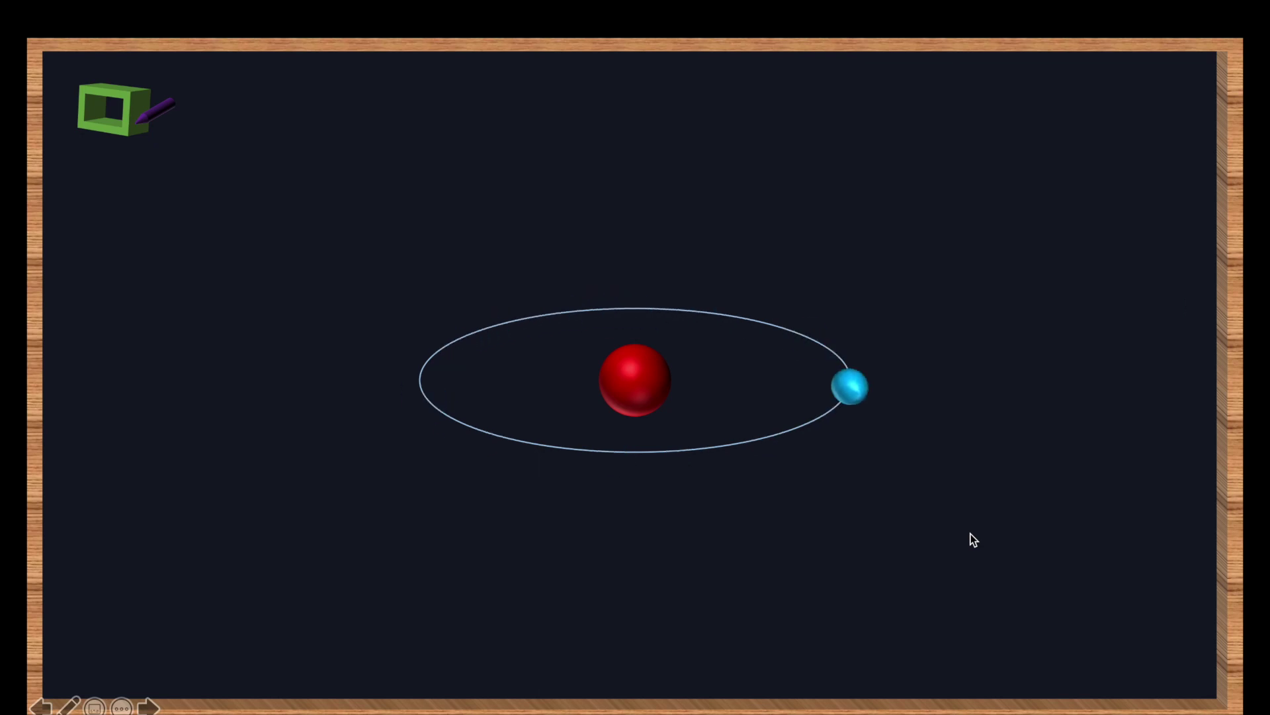
# Step: Turn off Smooth Start for the Oval 8 orbit animation and preview it in the slide show
pyautogui.press('Escape')
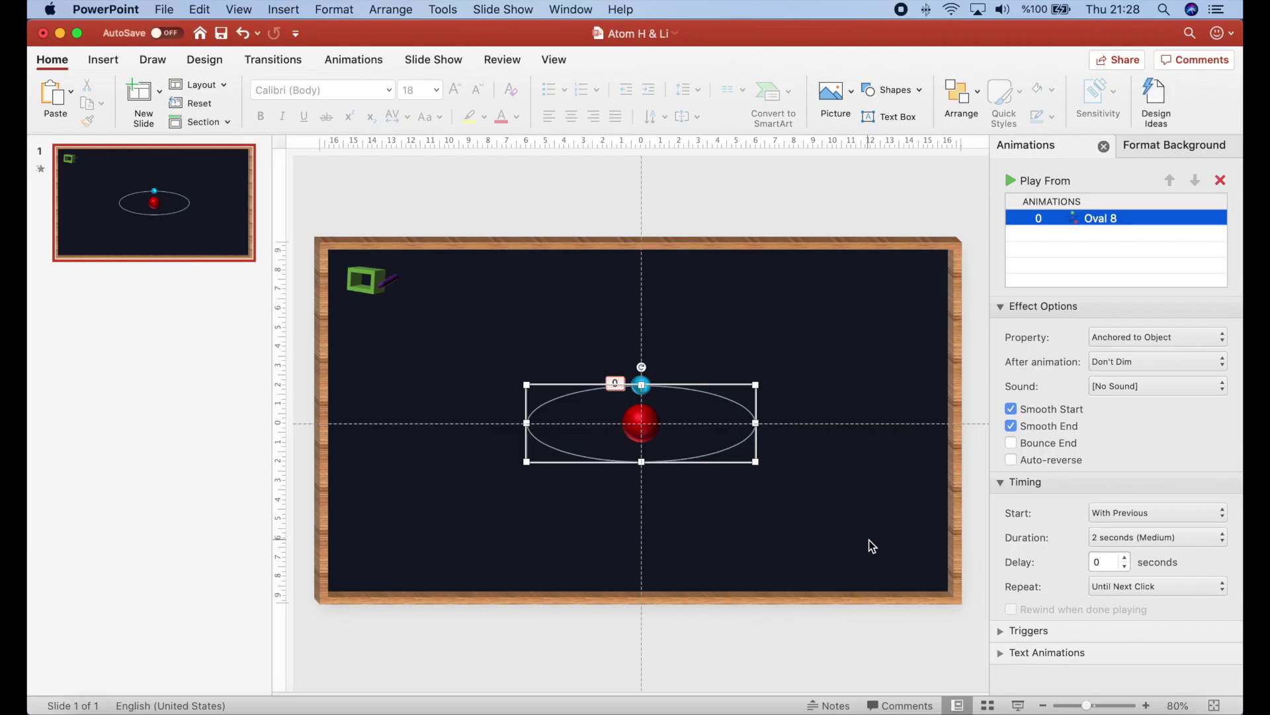
pyautogui.click(1053, 410)
pyautogui.click(1018, 705)
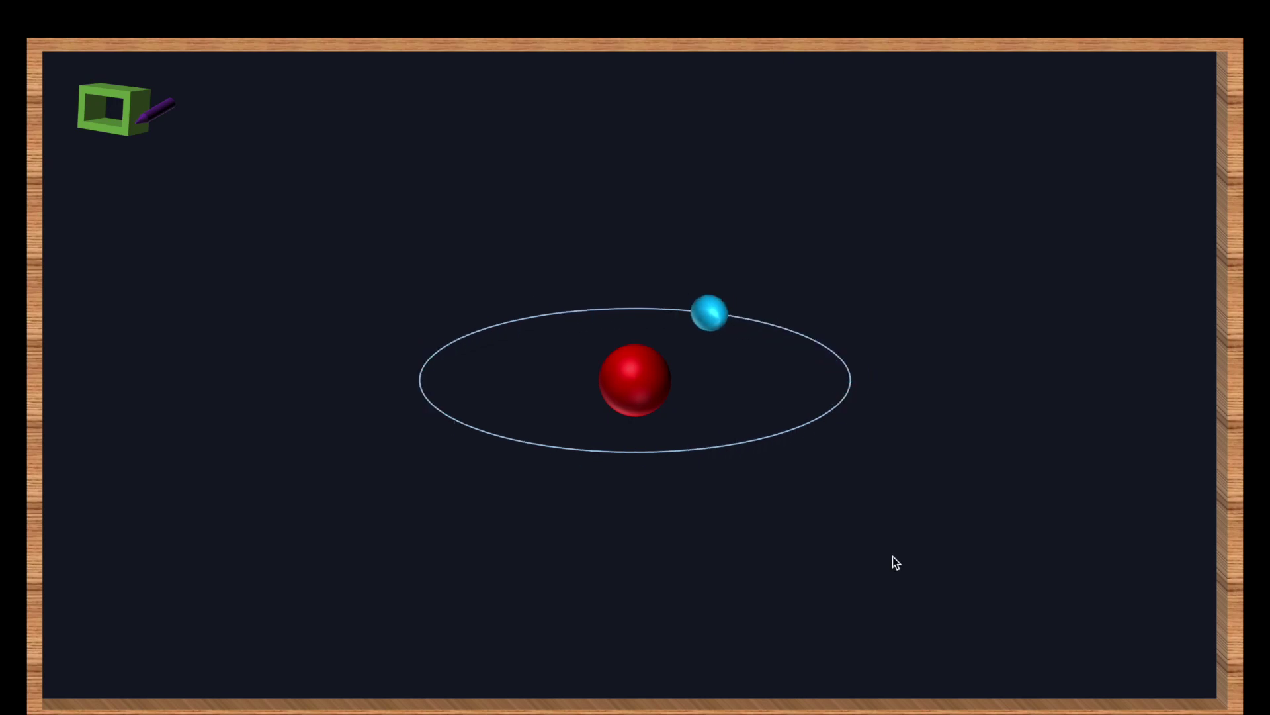
pyautogui.press('Escape')
pyautogui.click(840, 520)
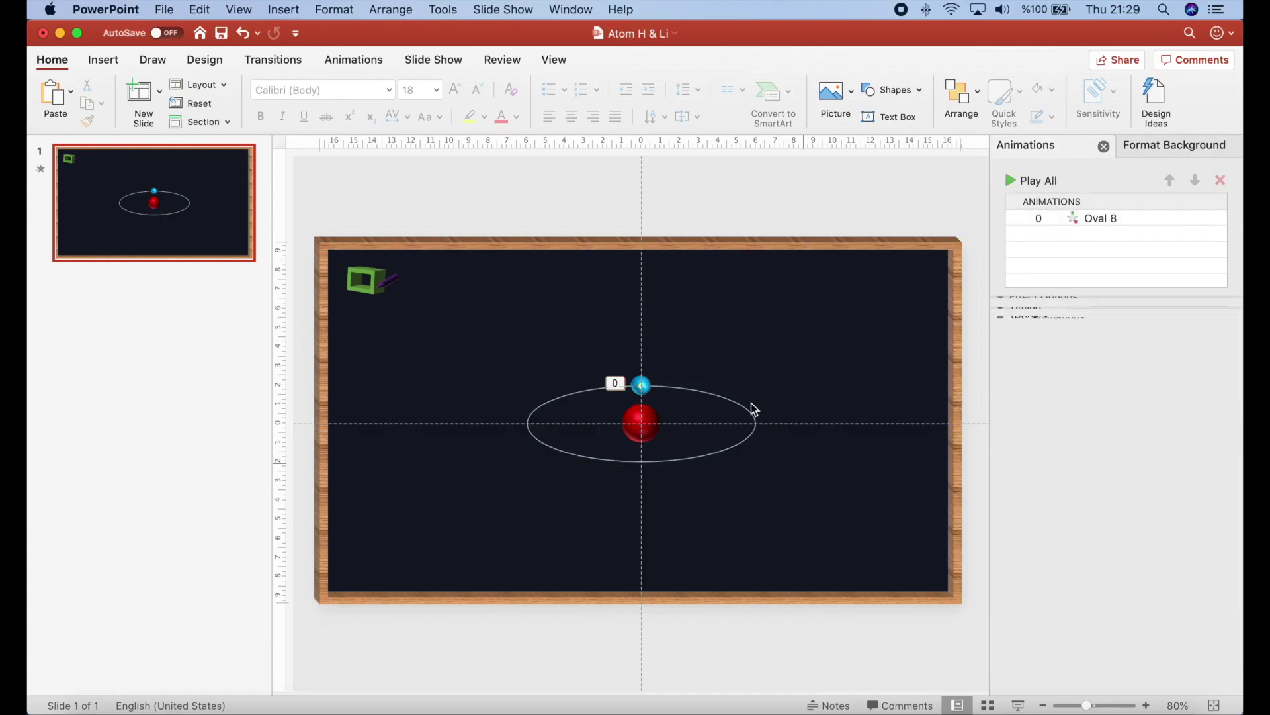
pyautogui.click(103, 59)
# Step: Insert a rectangle square with a light blue outline and no fill
pyautogui.click(399, 97)
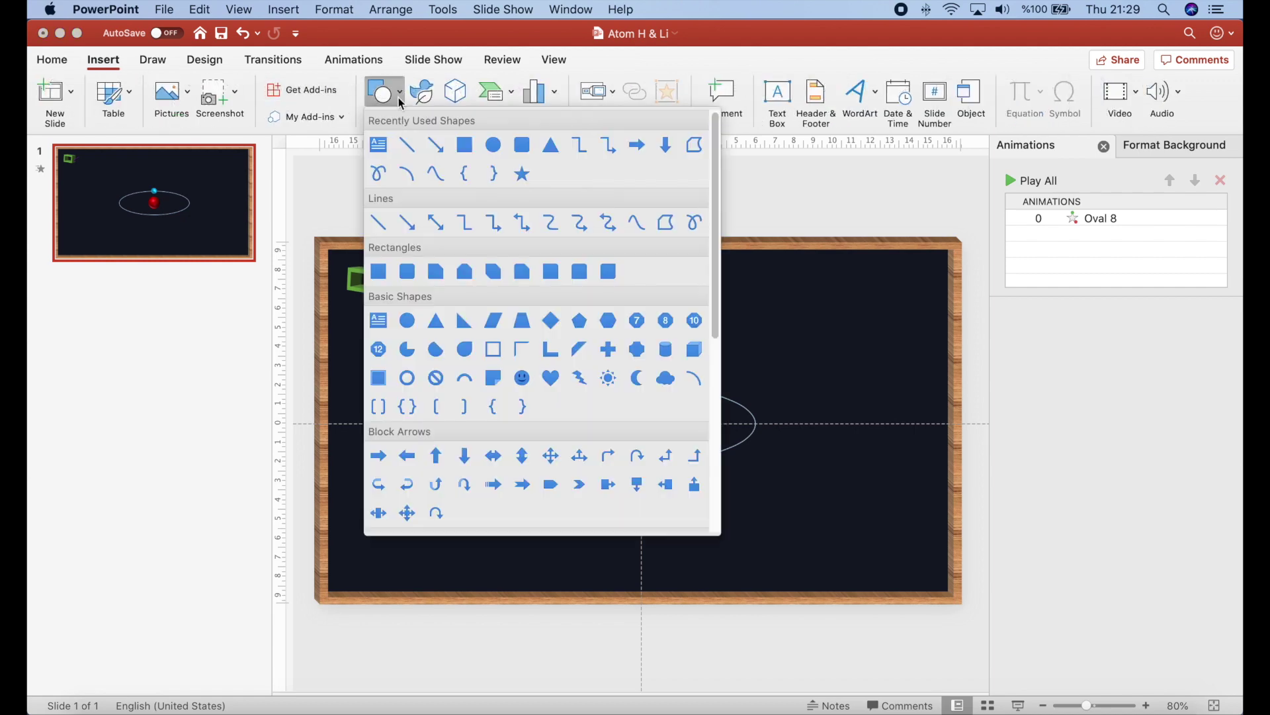
pyautogui.click(464, 144)
pyautogui.click(863, 382)
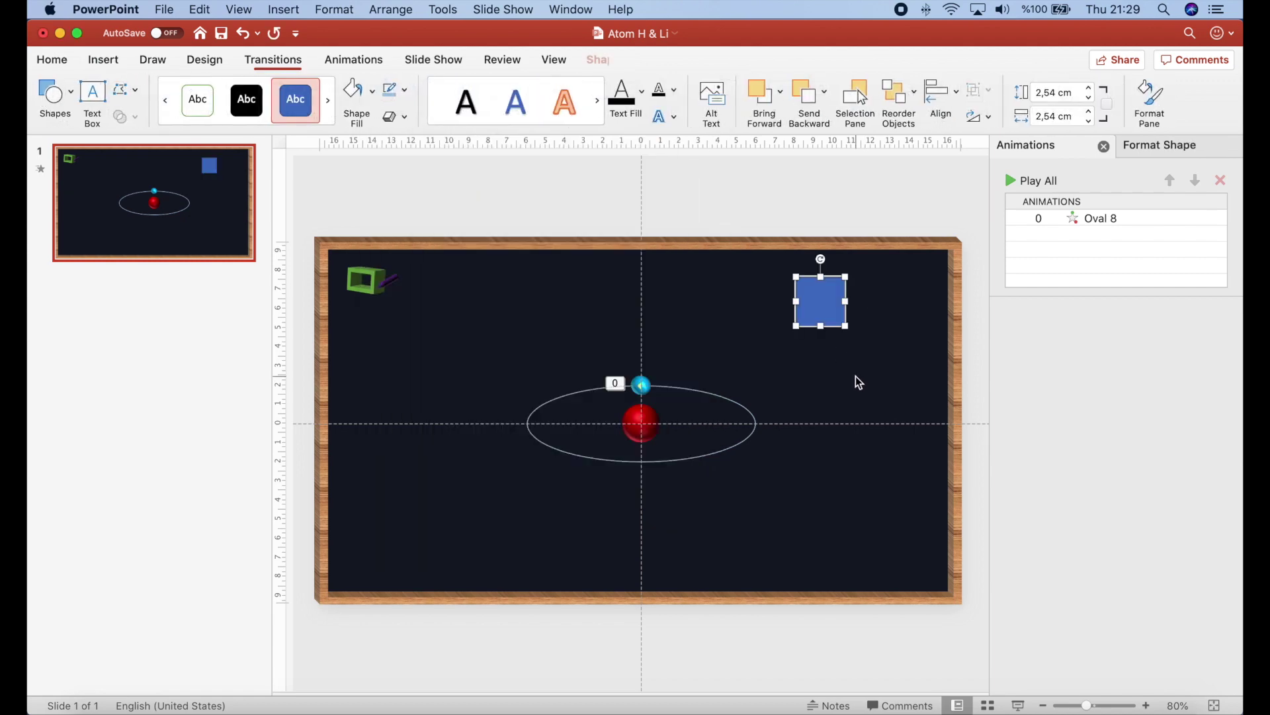
pyautogui.click(404, 90)
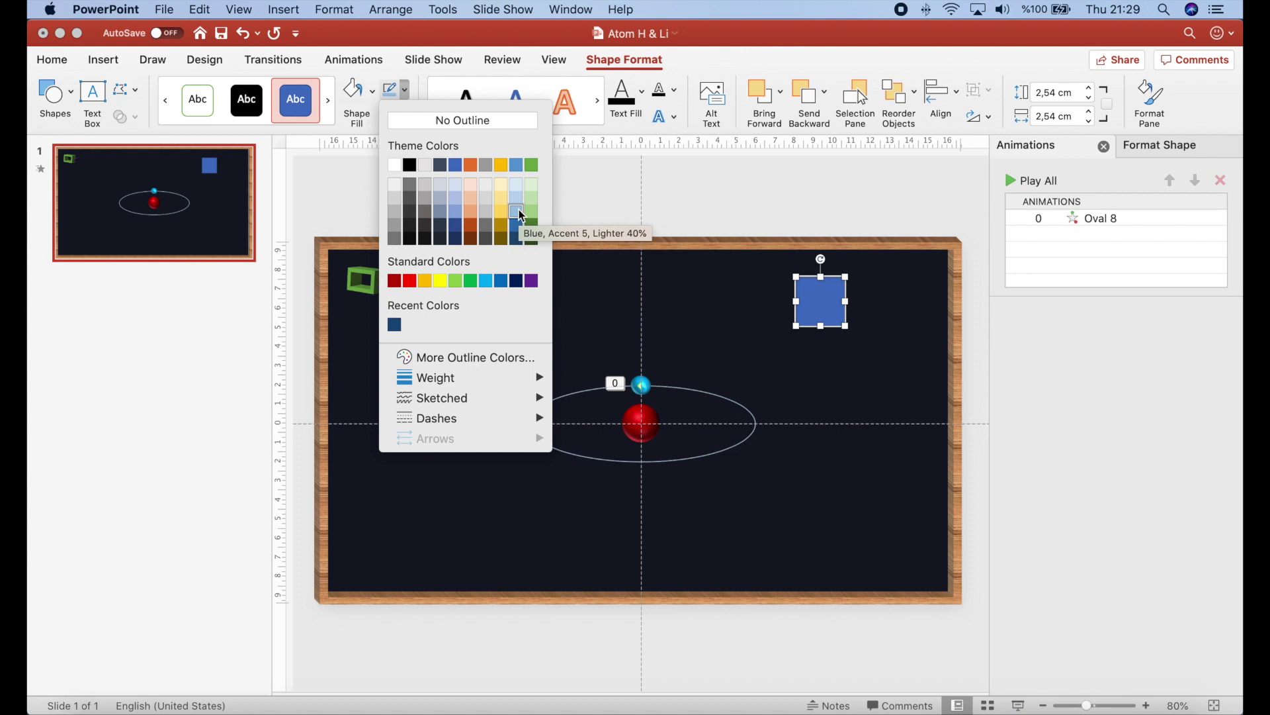
pyautogui.click(488, 285)
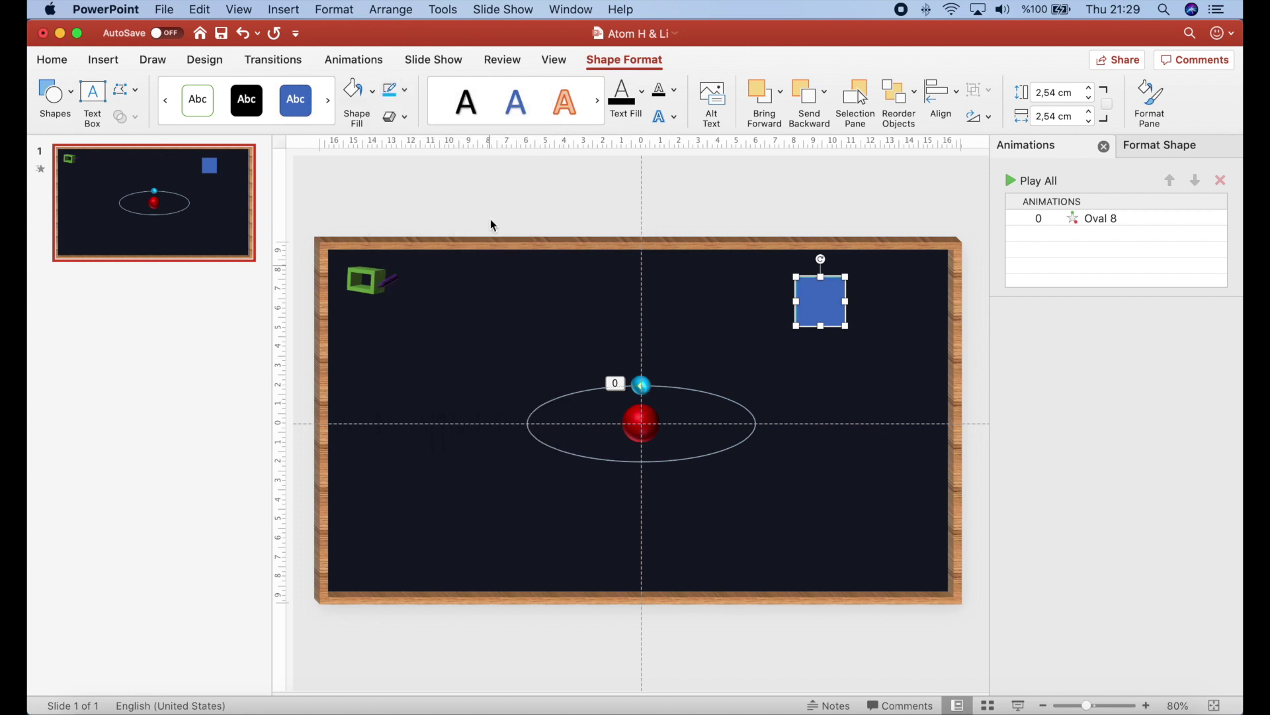
pyautogui.click(370, 95)
pyautogui.click(416, 128)
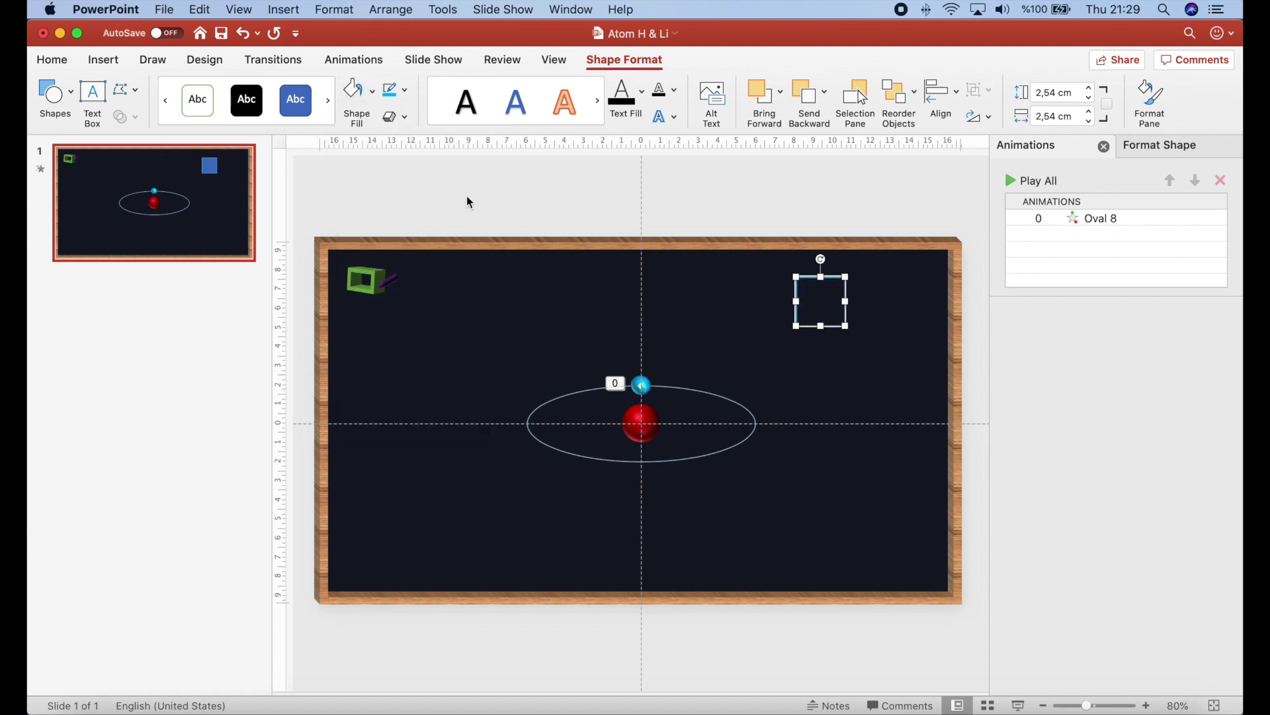
# Step: Make the square's outline weight 3 pt
pyautogui.click(846, 368)
pyautogui.click(828, 327)
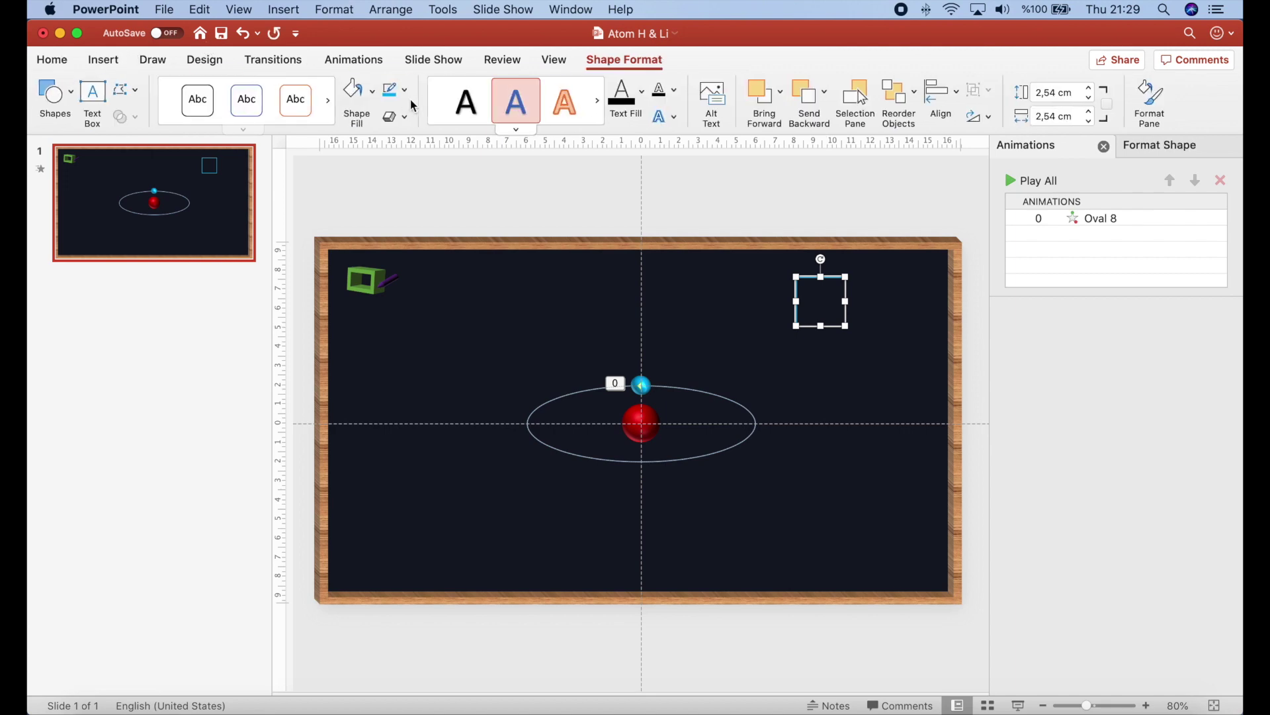
pyautogui.click(401, 91)
pyautogui.moveTo(478, 389)
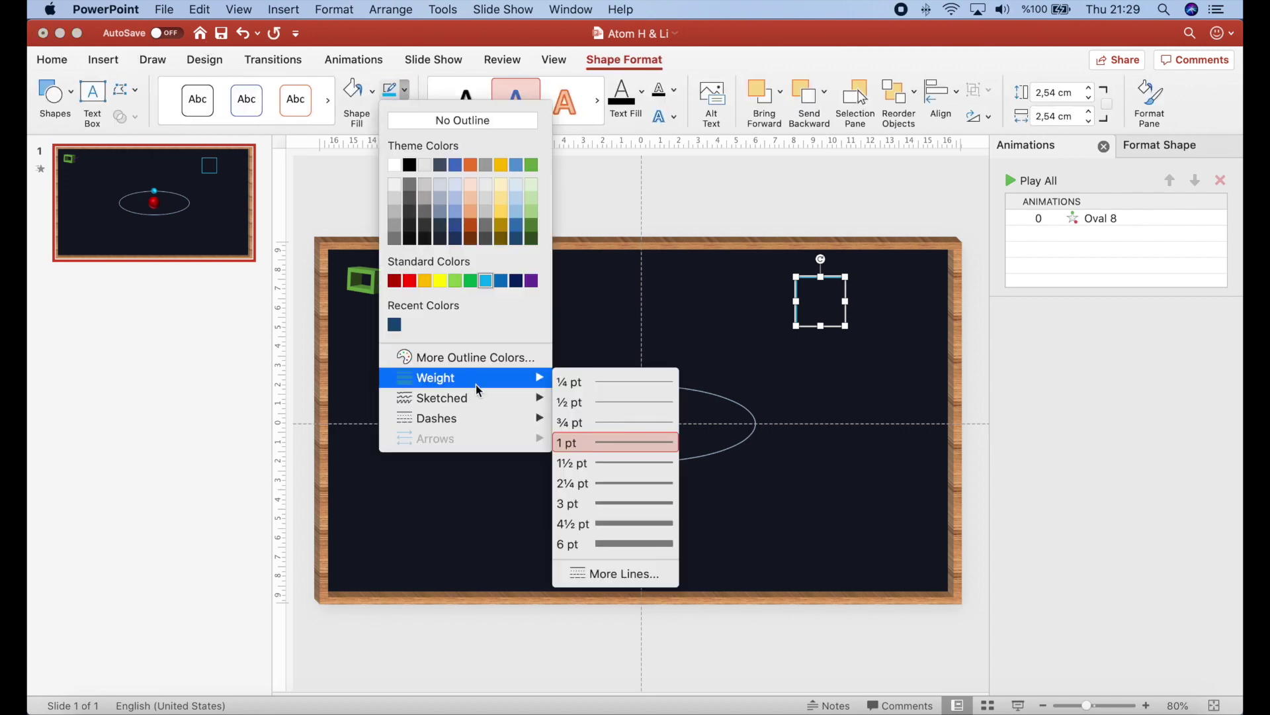
pyautogui.click(627, 503)
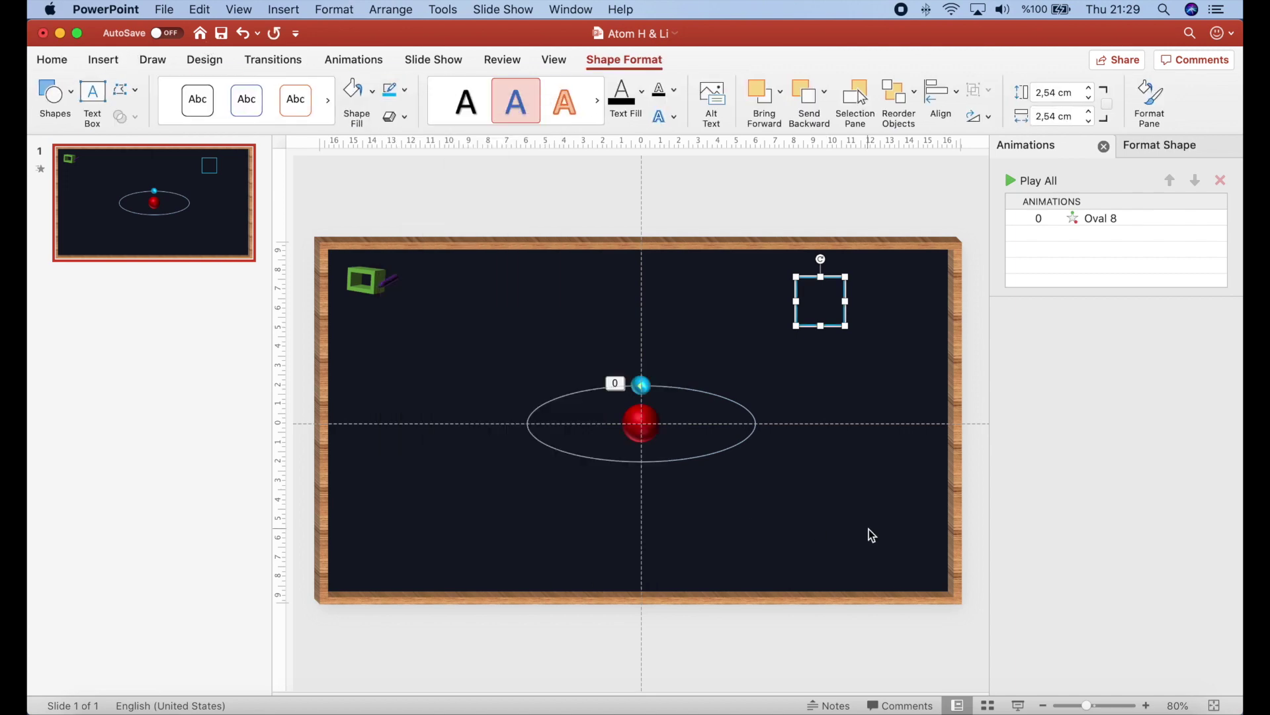
pyautogui.click(867, 519)
pyautogui.click(839, 324)
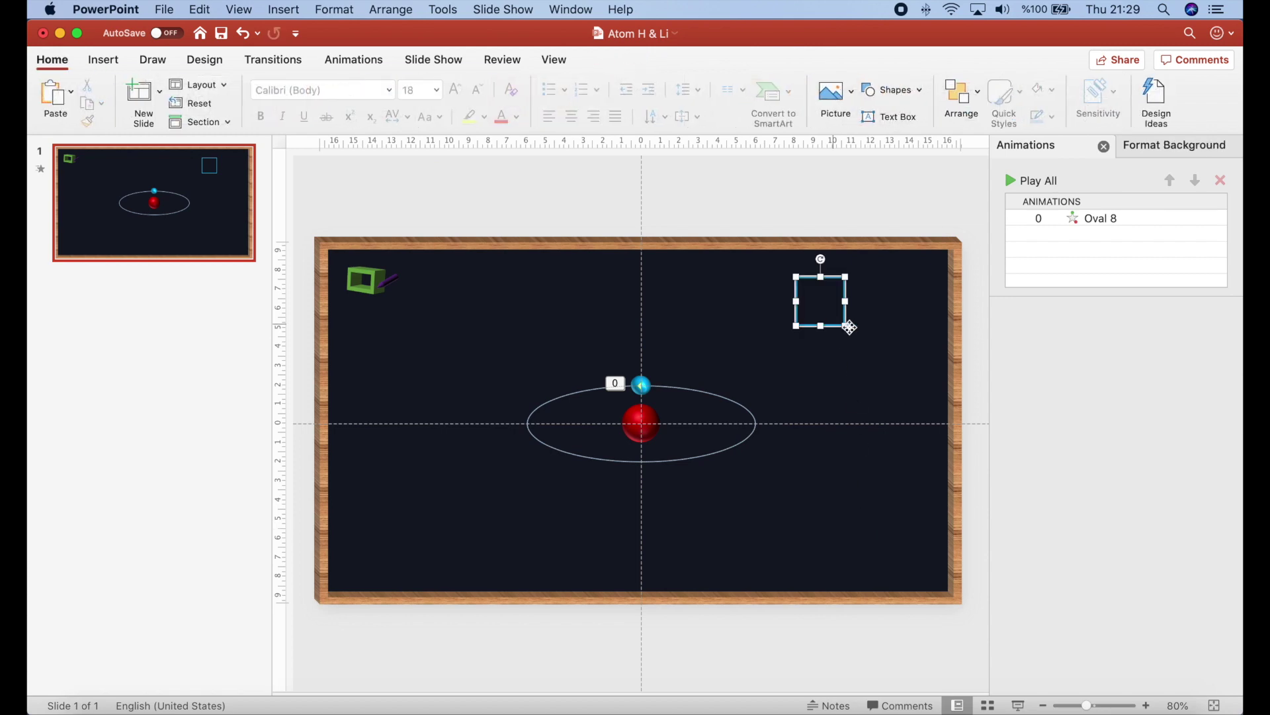
# Step: Resize the box to 7,5 cm tall by 6,5 cm wide and move it to the top right
pyautogui.moveTo(845, 324); pyautogui.dragTo(897, 395)
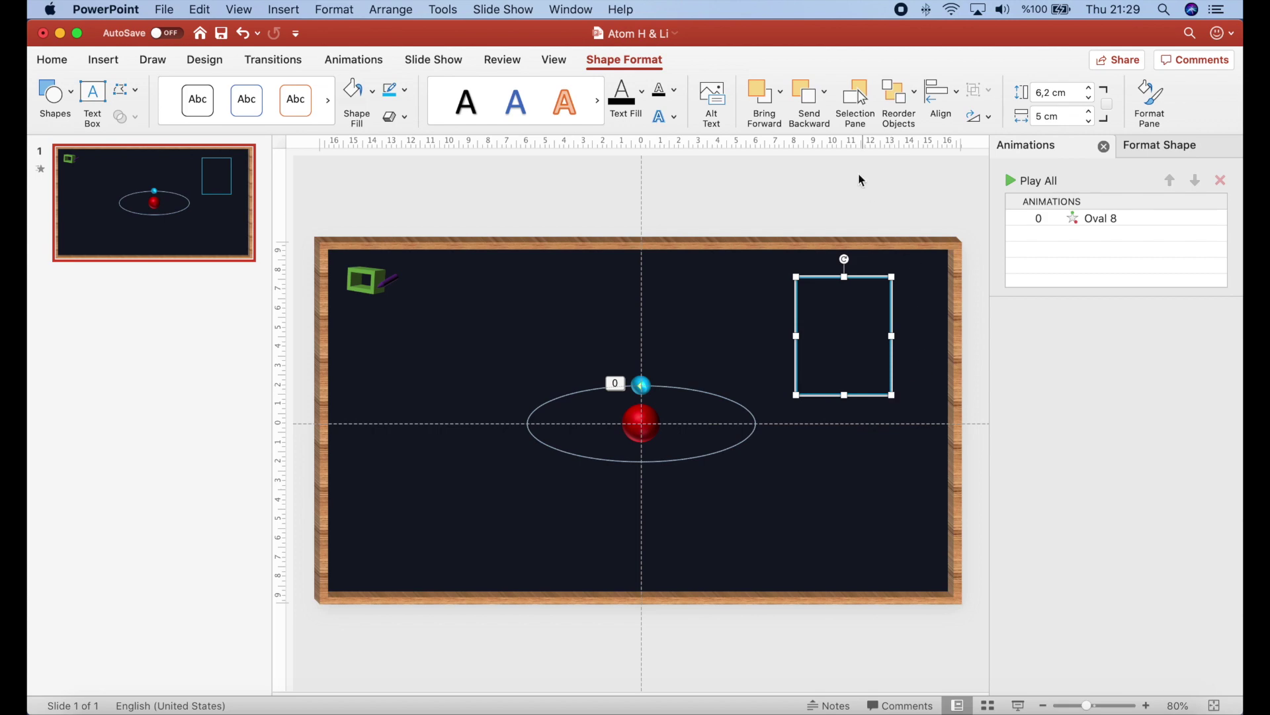
pyautogui.click(1060, 91)
pyautogui.tripleClick(1061, 92)
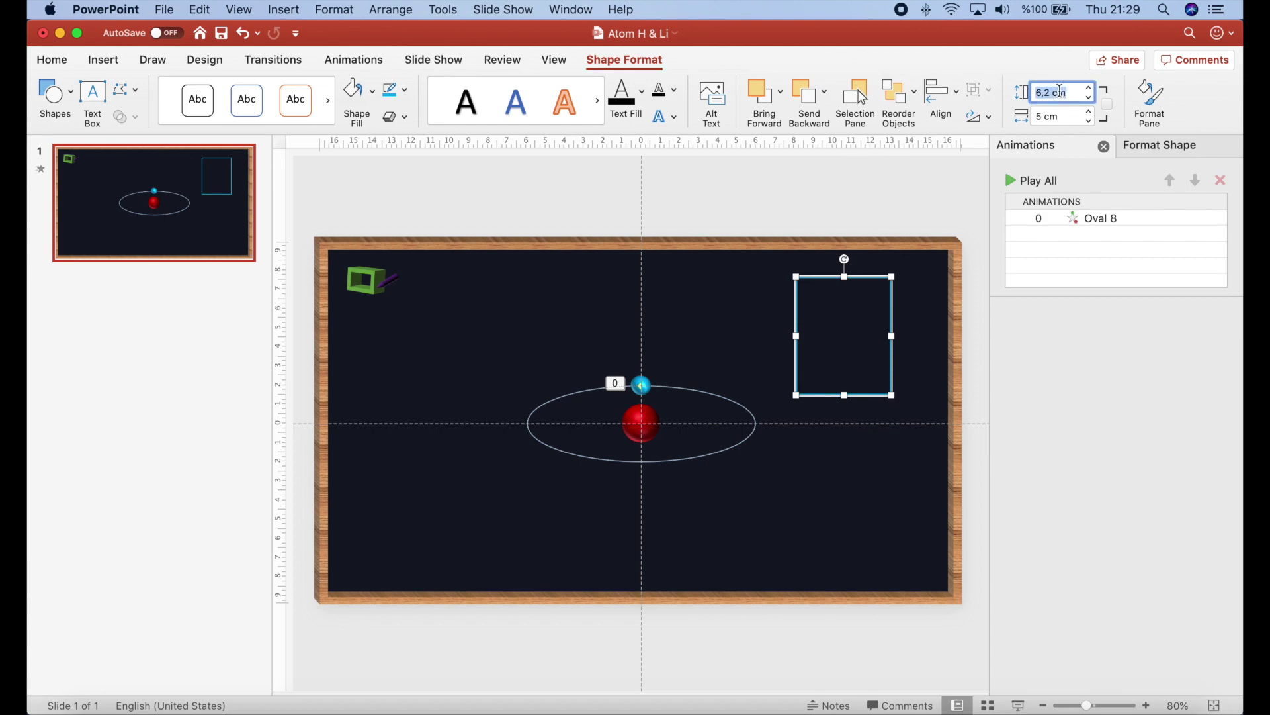
pyautogui.write('7,5')
pyautogui.press('Return')
pyautogui.tripleClick(1057, 117)
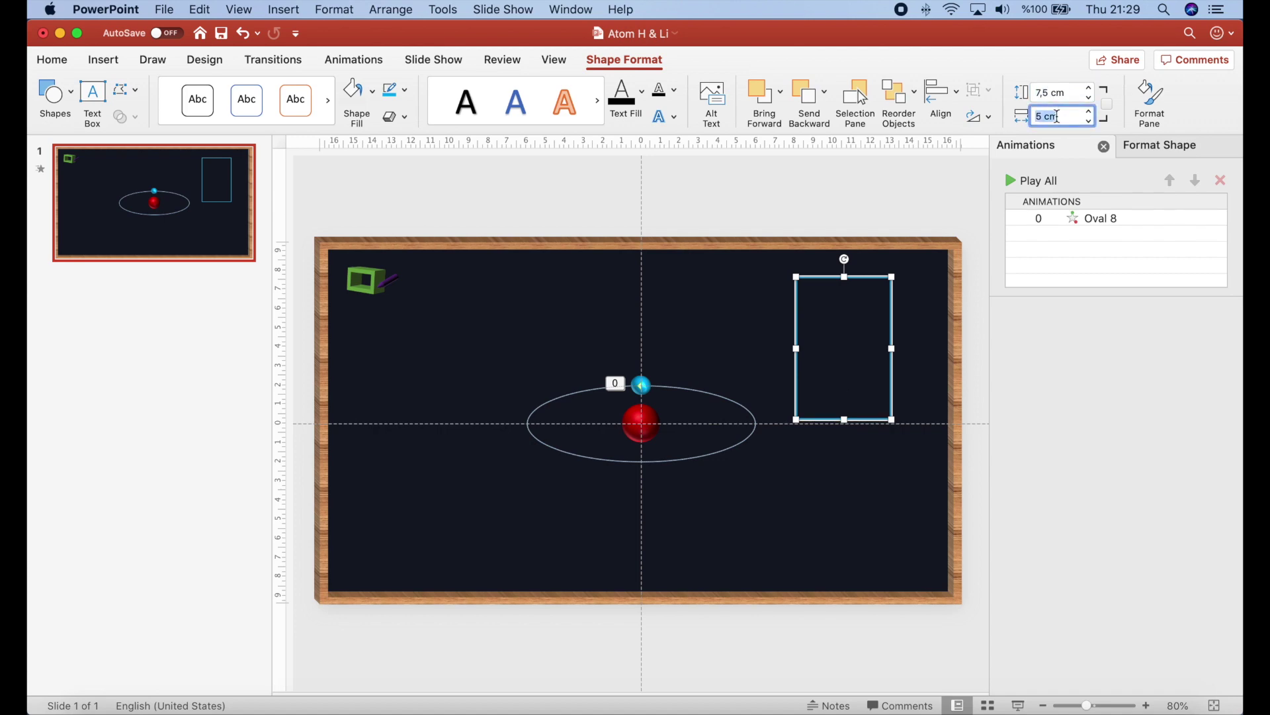
pyautogui.write('6,5')
pyautogui.press('Return')
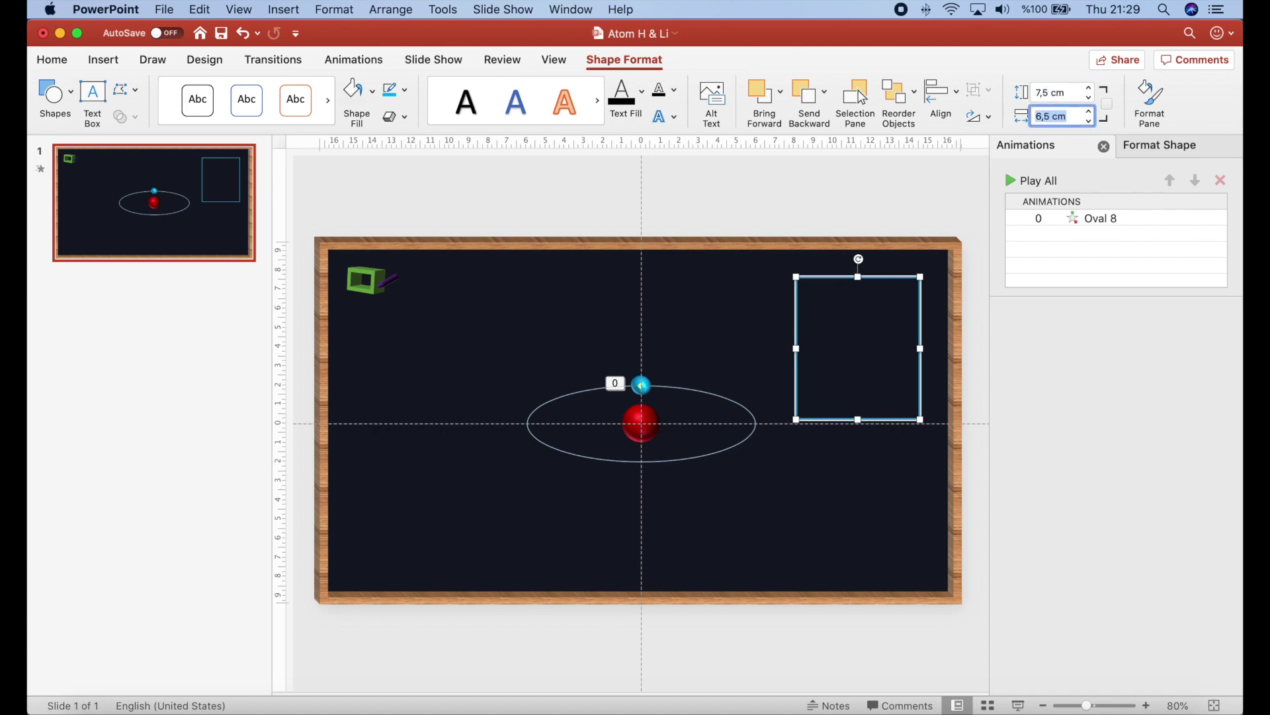
pyautogui.moveTo(881, 282); pyautogui.dragTo(893, 266)
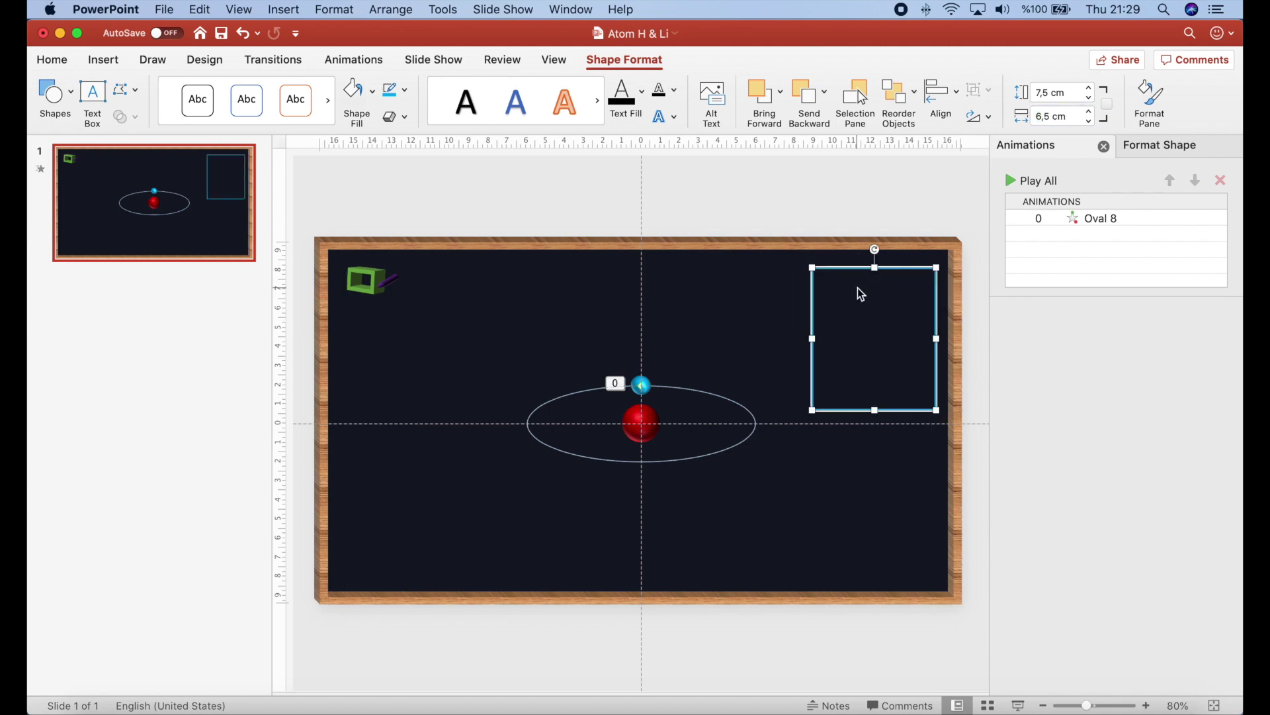
pyautogui.click(864, 356)
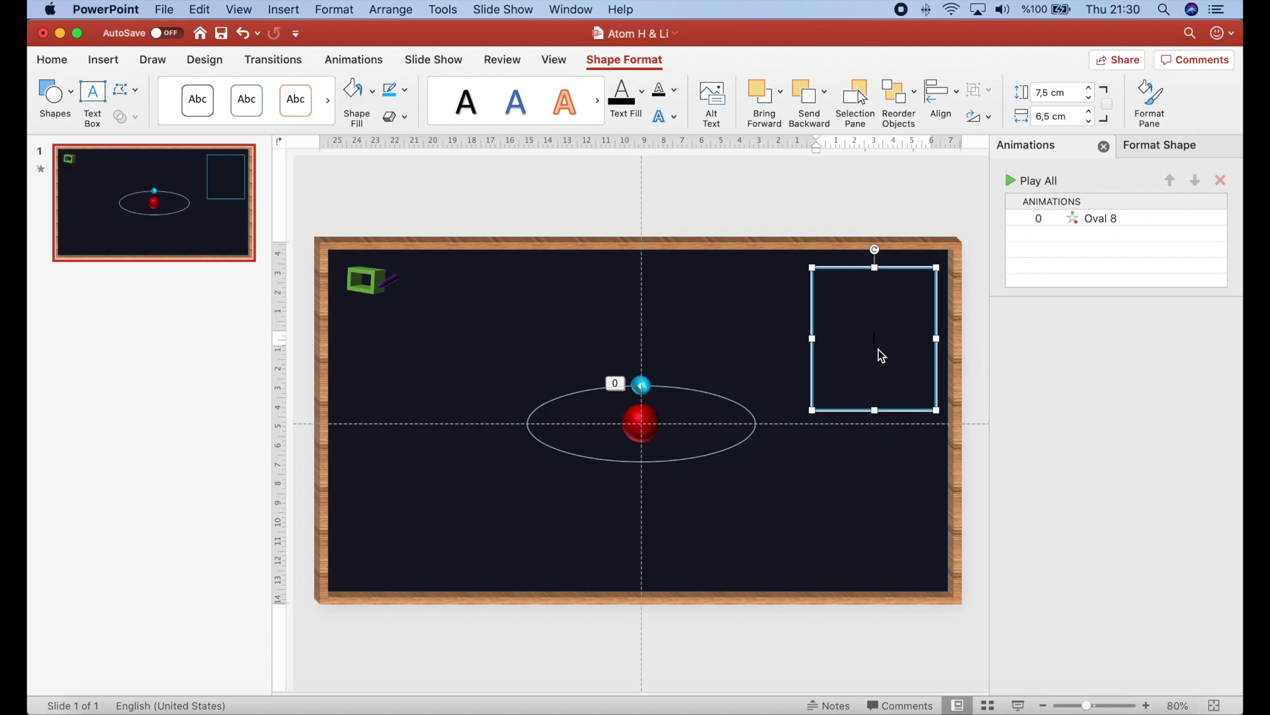
# Step: Type the lines 1, H, Hydrogen and 1.008 inside the box
pyautogui.write('1')
pyautogui.press('Return')
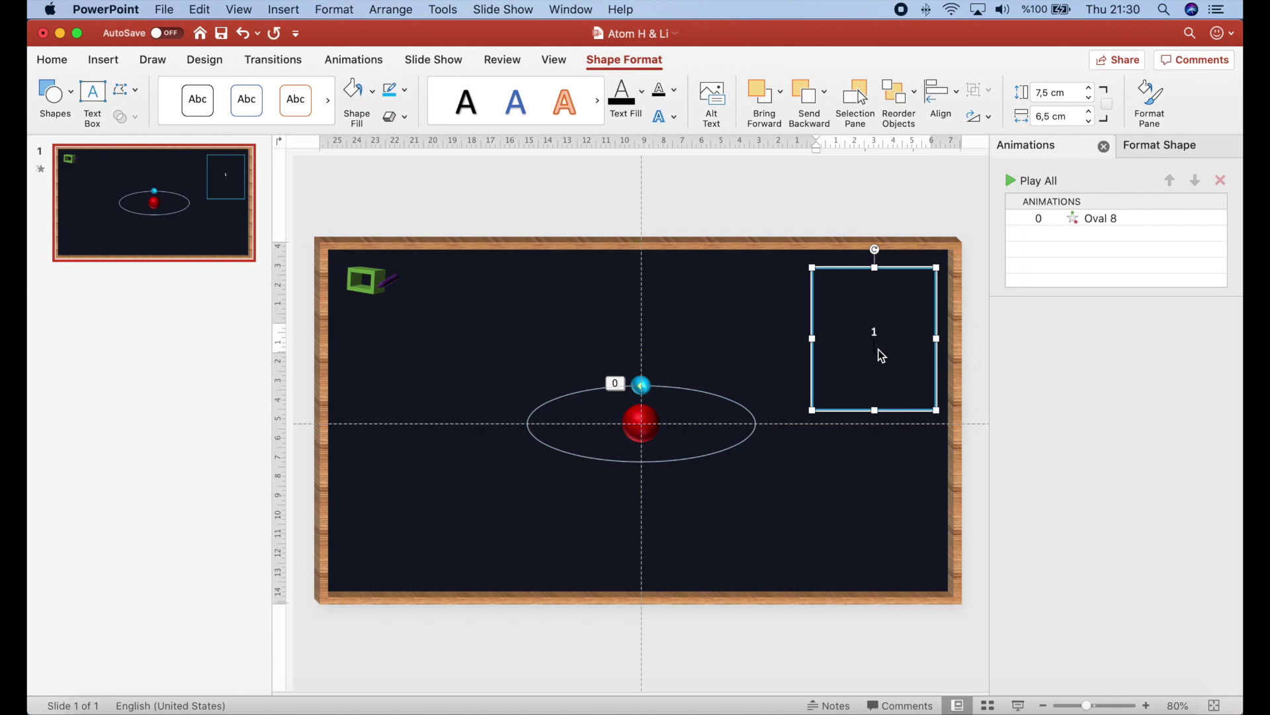
pyautogui.write('H')
pyautogui.press('Return')
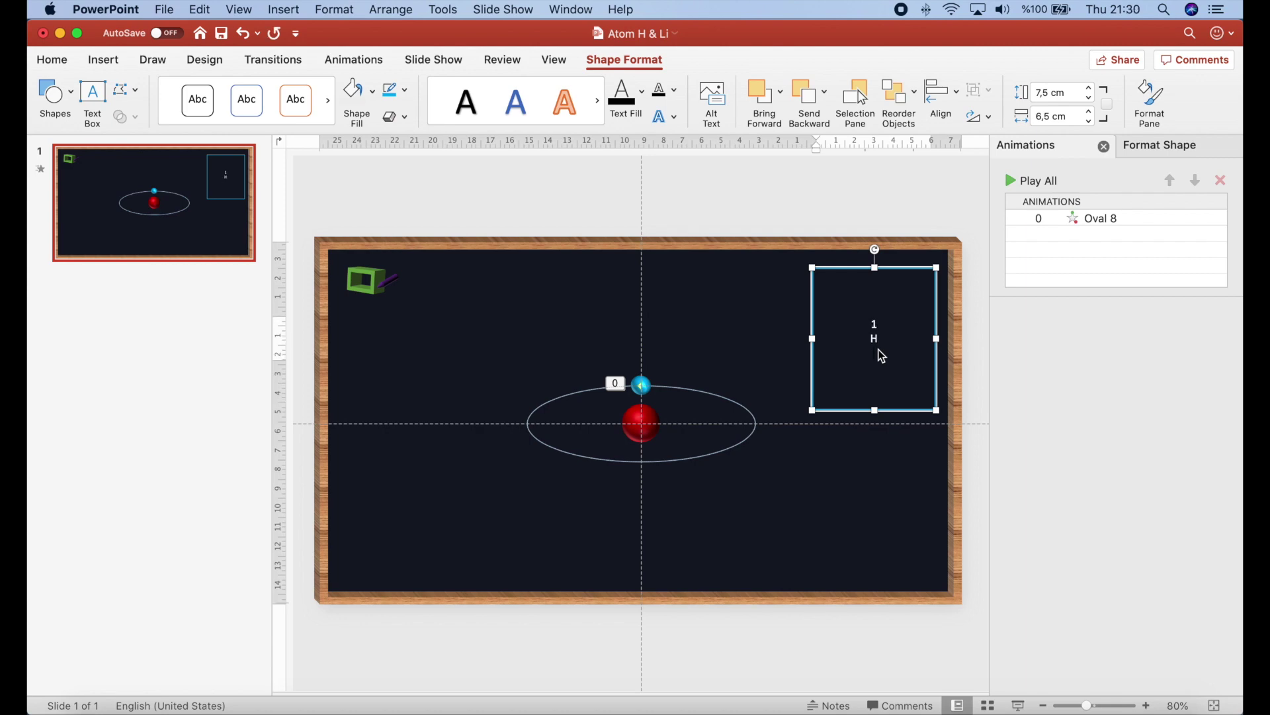
pyautogui.write('Hydrogen')
pyautogui.press('Return')
pyautogui.write('1.')
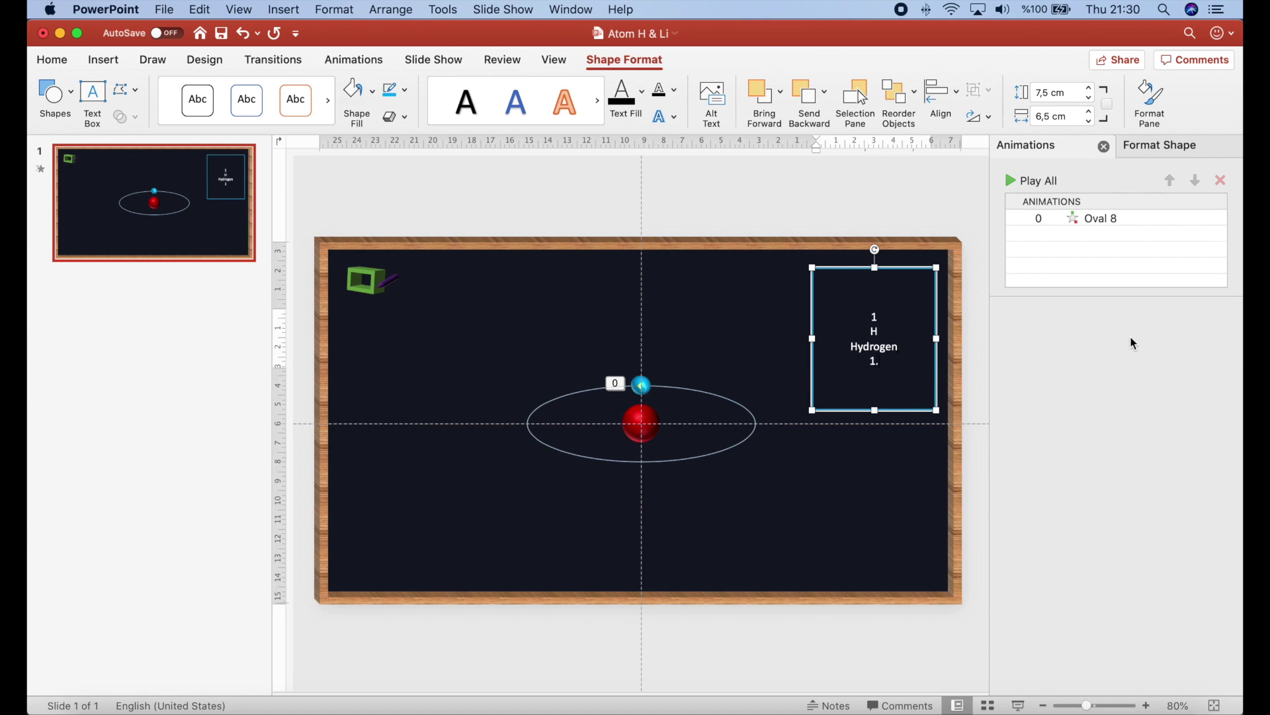
pyautogui.write('008')
pyautogui.doubleClick(878, 315)
# Step: Left-align the atomic number 1 and enlarge it
pyautogui.click(53, 61)
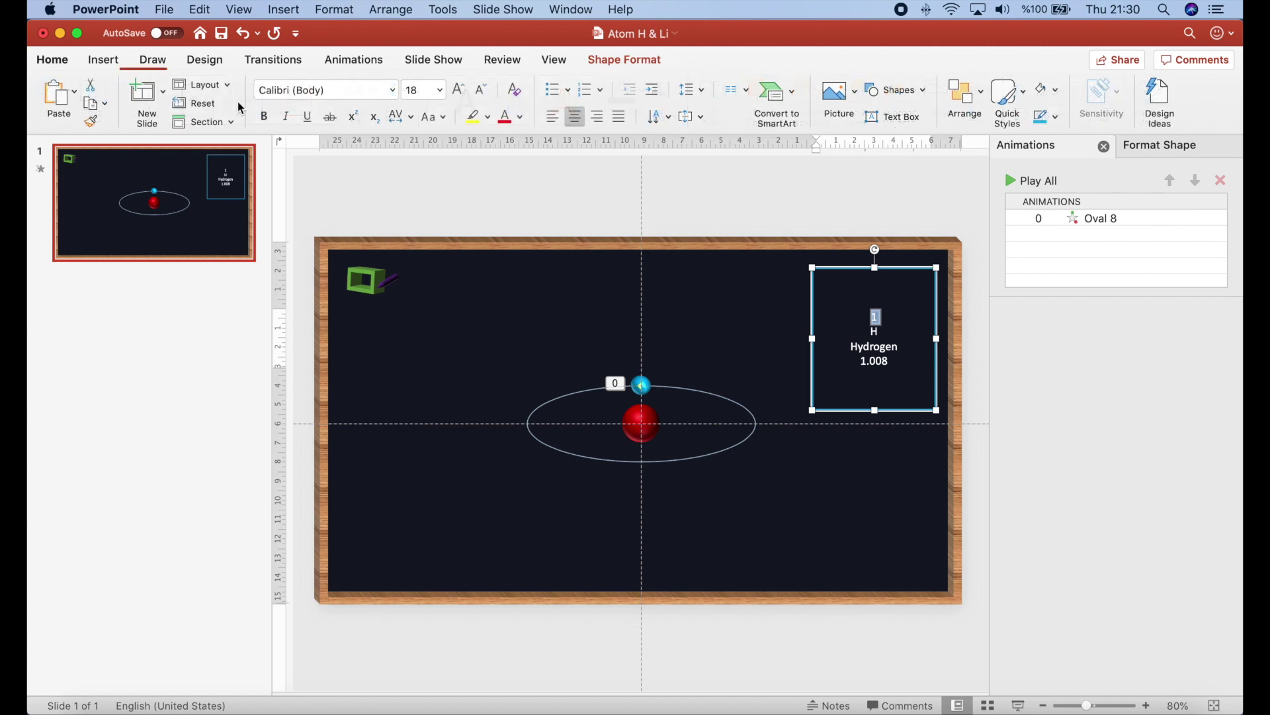
pyautogui.click(553, 119)
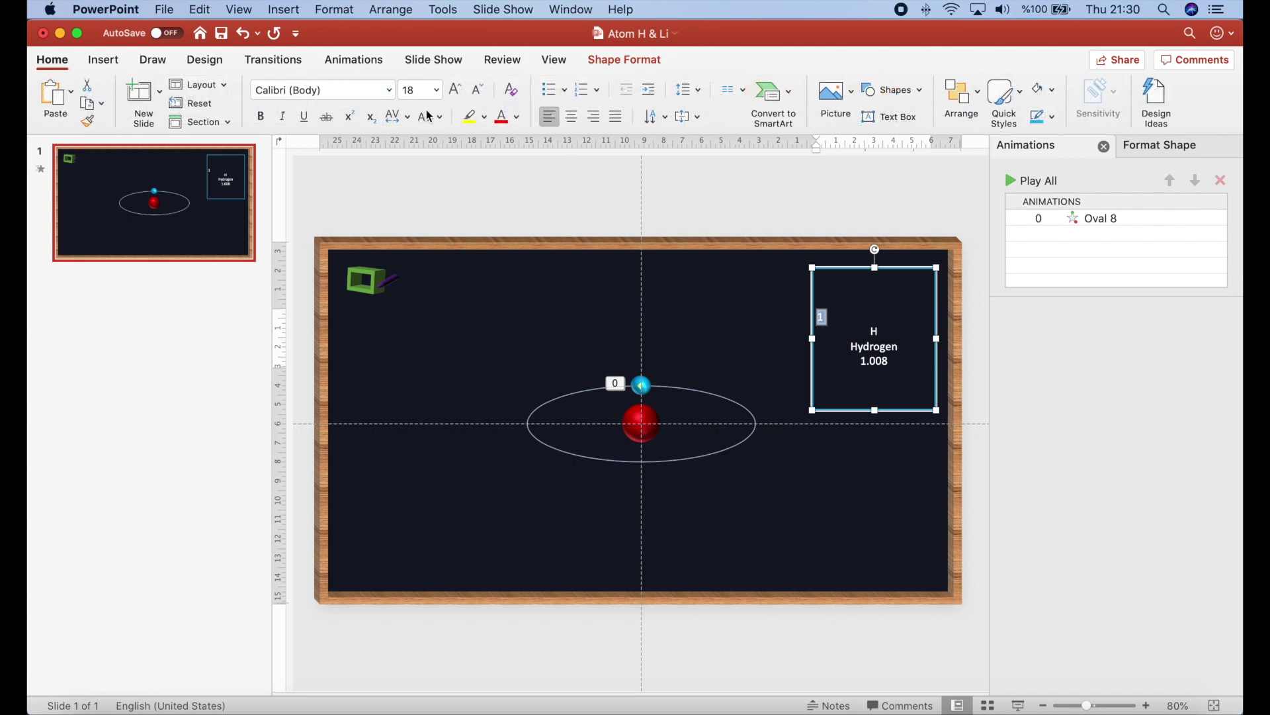
pyautogui.click(456, 89)
pyautogui.click(456, 90)
pyautogui.click(456, 89)
pyautogui.click(455, 90)
pyautogui.click(455, 90)
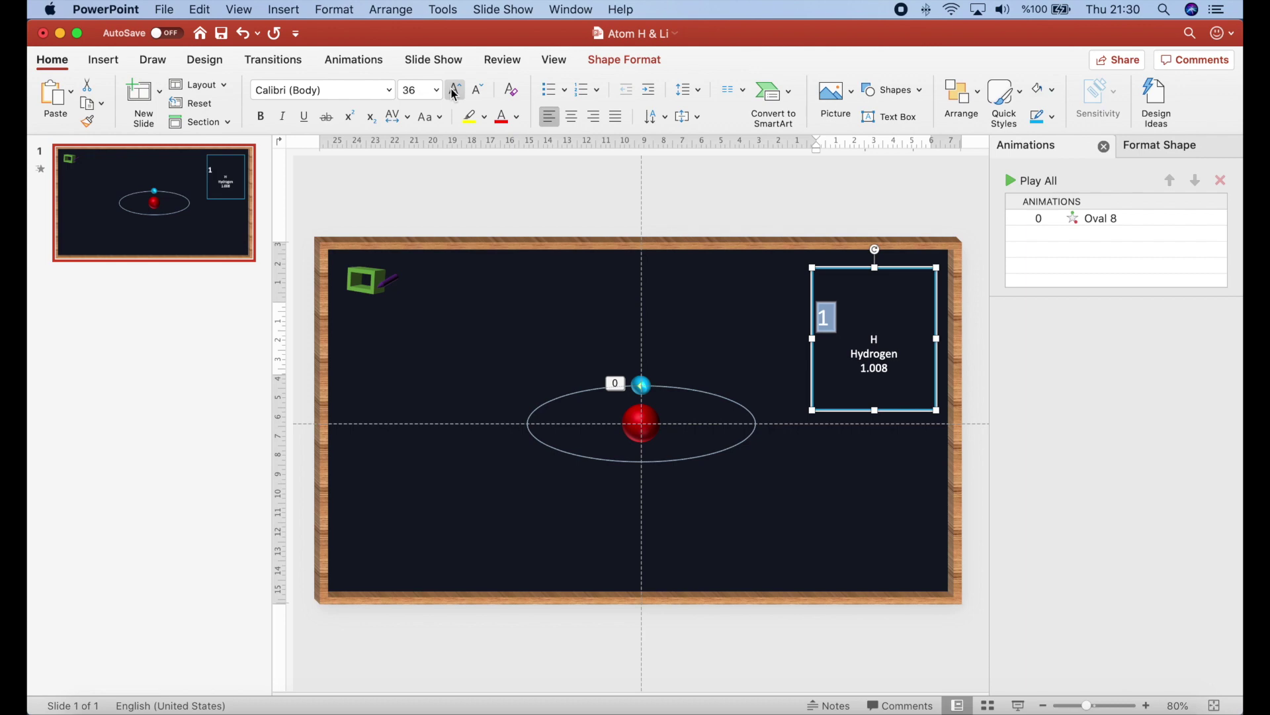
# Step: Enlarge the letter H to 60 pt
pyautogui.doubleClick(883, 340)
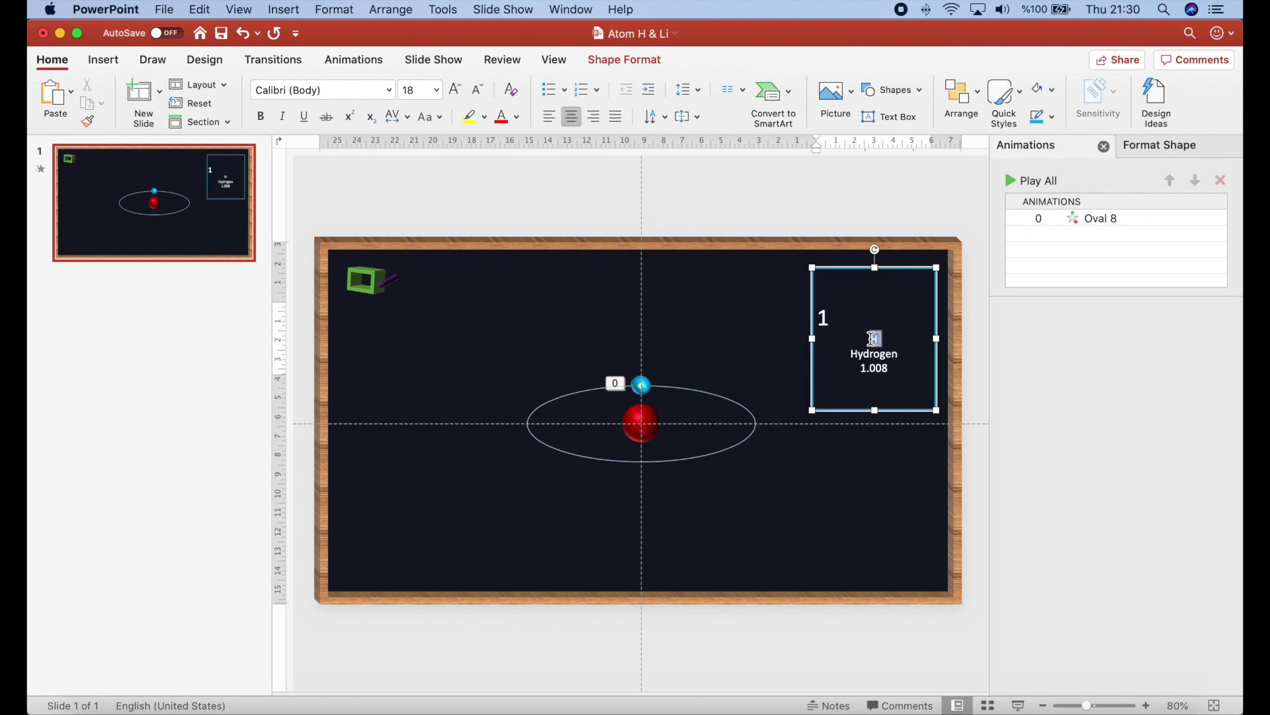
pyautogui.click(456, 89)
pyautogui.click(455, 89)
pyautogui.click(456, 89)
pyautogui.click(455, 89)
pyautogui.click(455, 90)
pyautogui.click(455, 89)
pyautogui.click(456, 89)
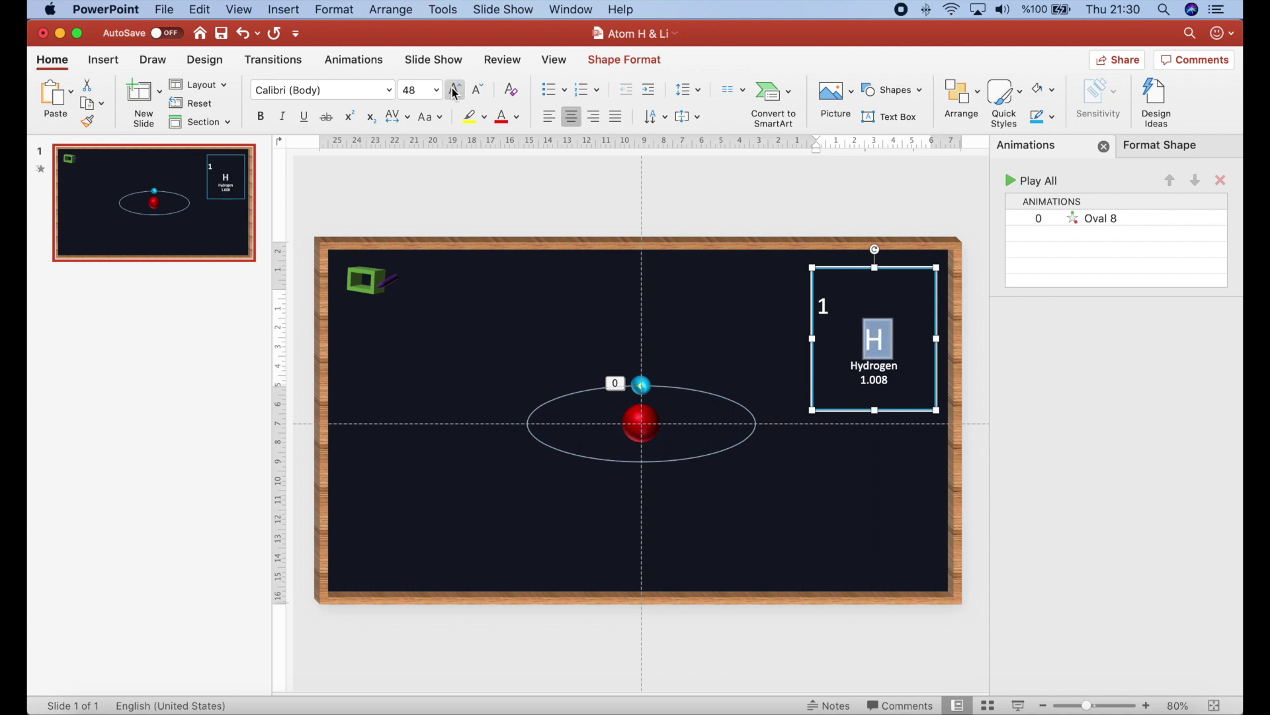
pyautogui.click(455, 90)
pyautogui.click(455, 89)
pyautogui.click(456, 89)
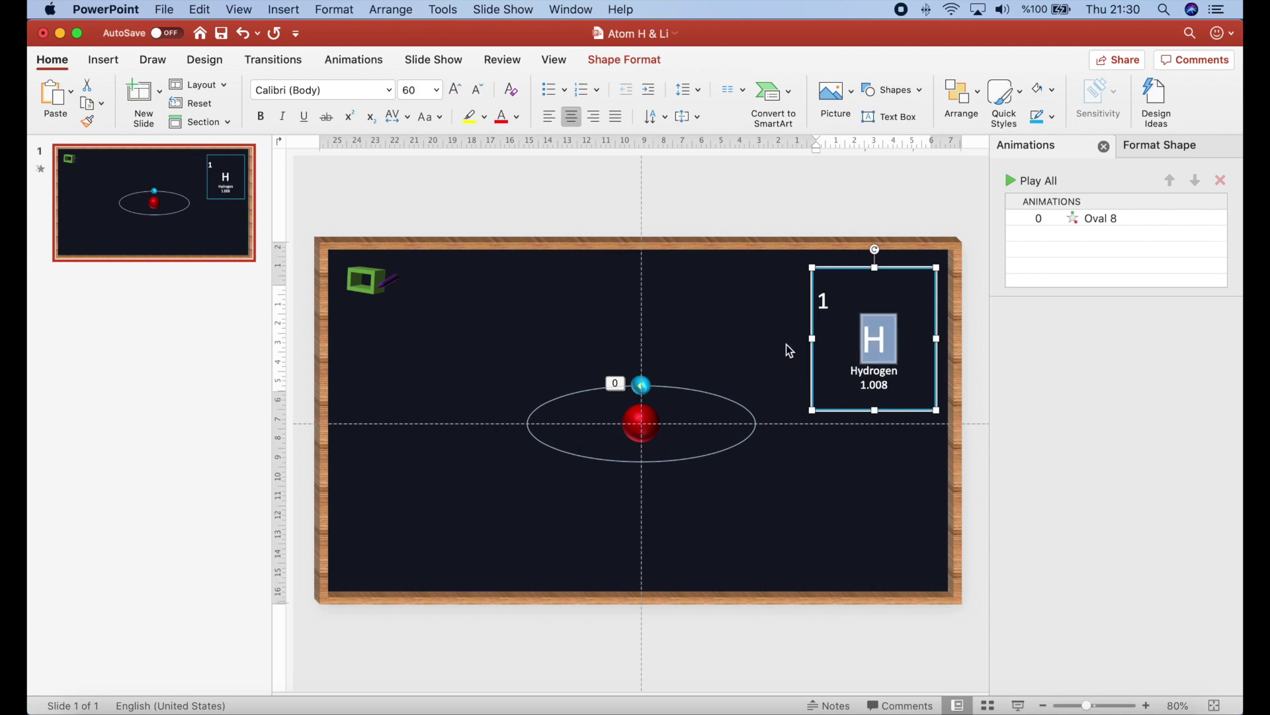
# Step: Enlarge the Hydrogen label slightly and move it and 1.008 down one line
pyautogui.moveTo(849, 370); pyautogui.dragTo(906, 372)
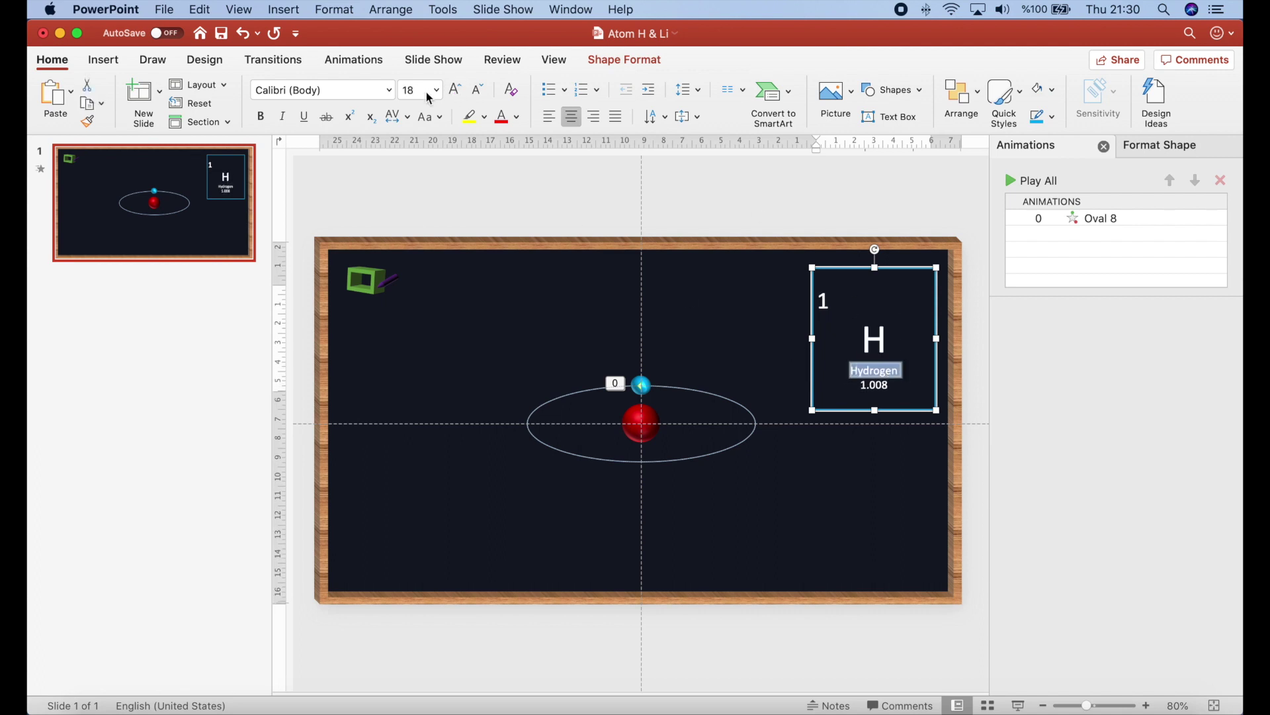
pyautogui.click(456, 90)
pyautogui.press('Escape')
pyautogui.press('Escape')
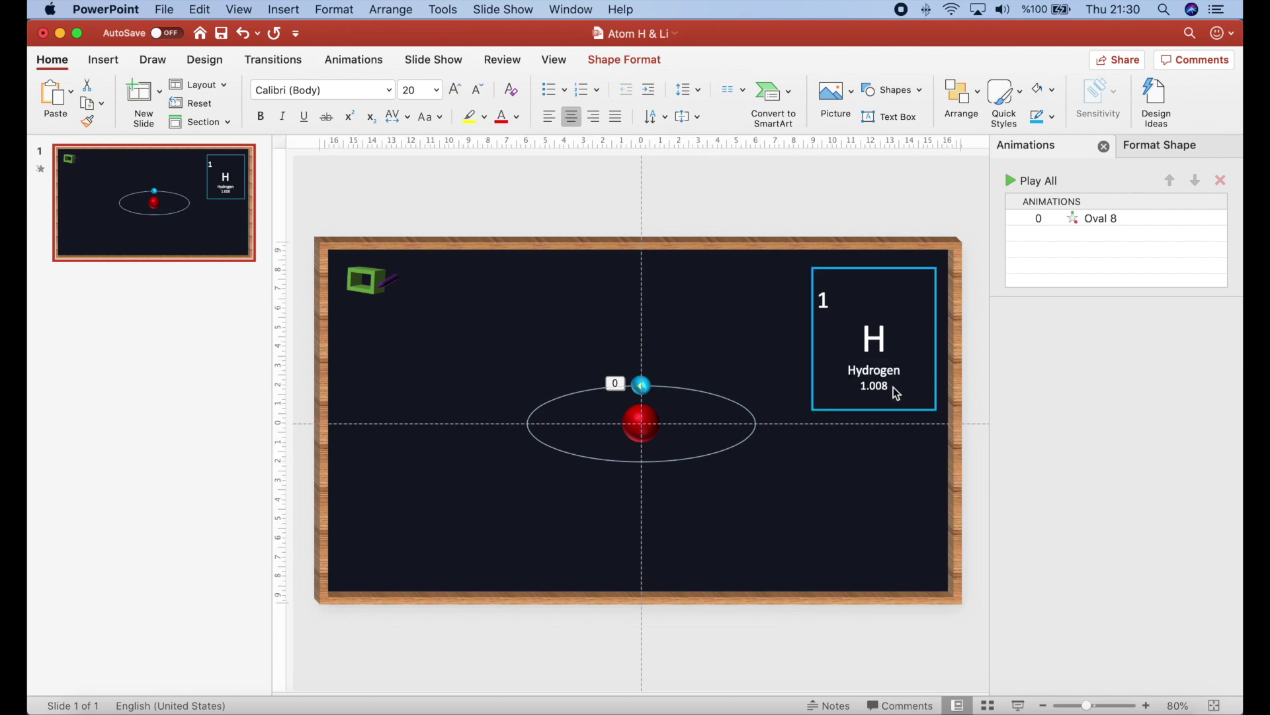
pyautogui.click(866, 300)
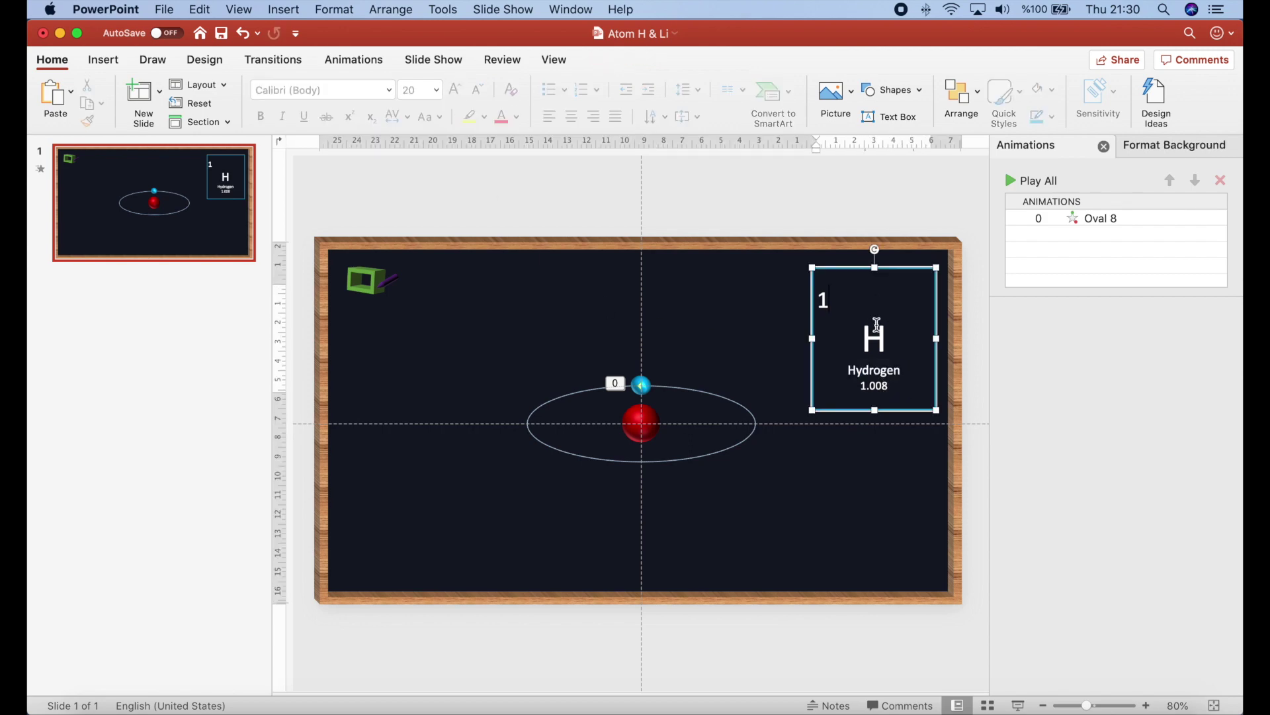
pyautogui.click(900, 357)
pyautogui.click(843, 372)
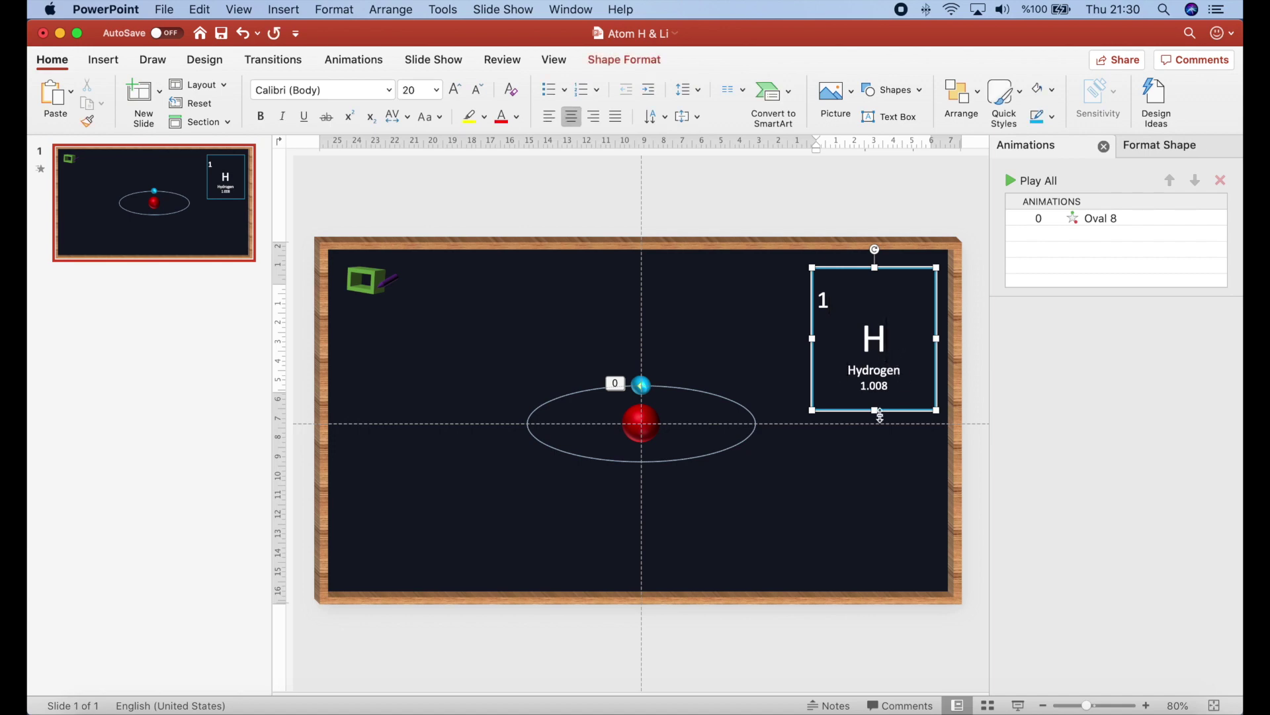
pyautogui.press('Return')
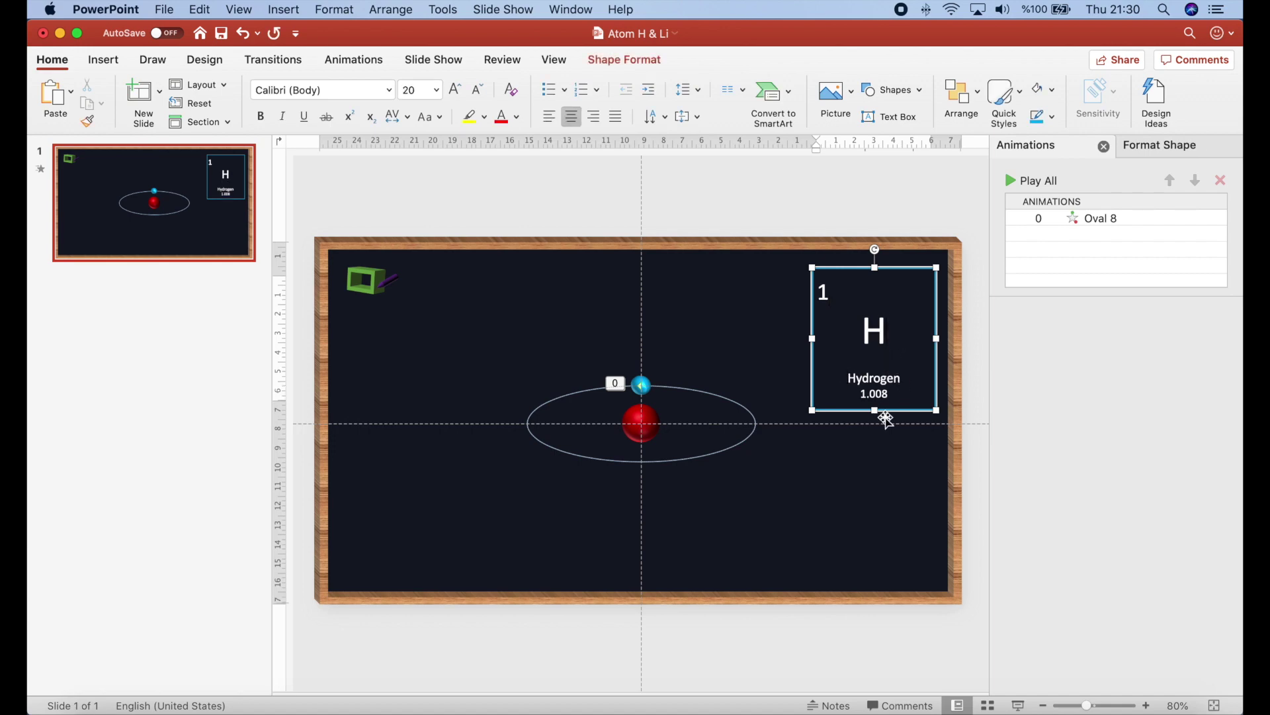
pyautogui.click(879, 491)
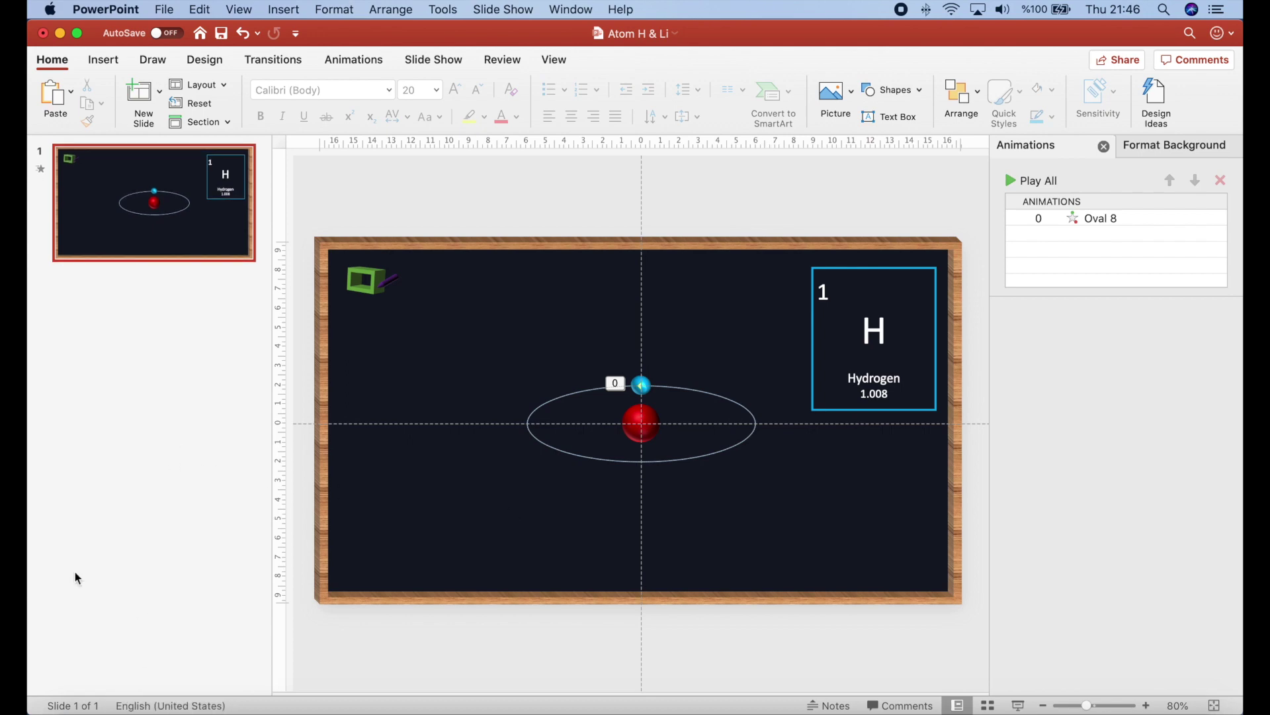
# Step: Duplicate the hydrogen slide and shrink the copy's red nucleus to 1 cm
pyautogui.click(184, 229)
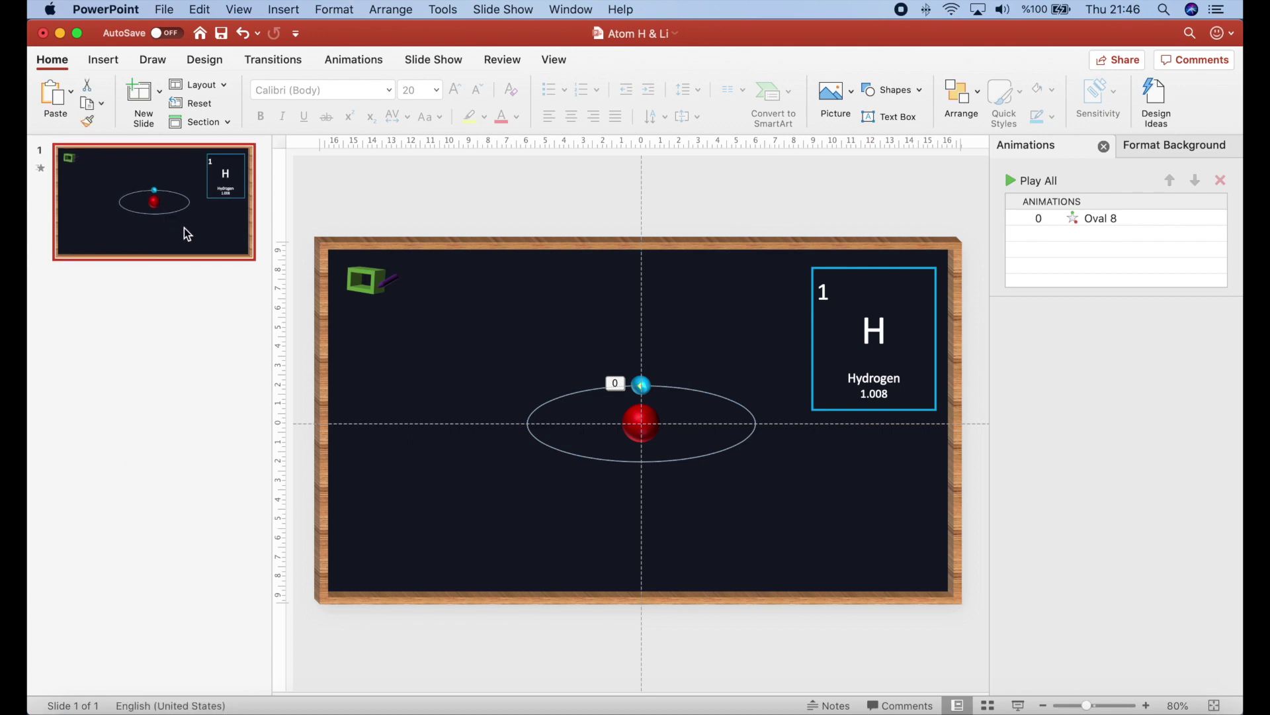
pyautogui.press('super+d')
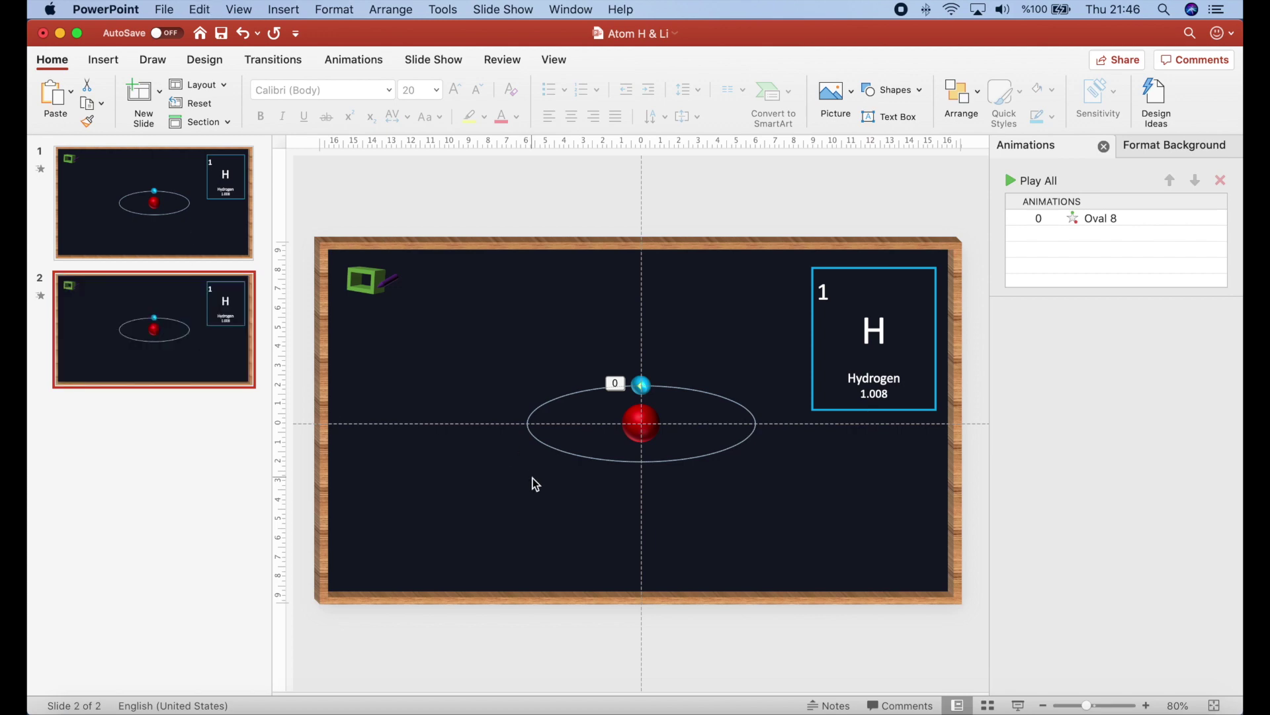
pyautogui.click(625, 432)
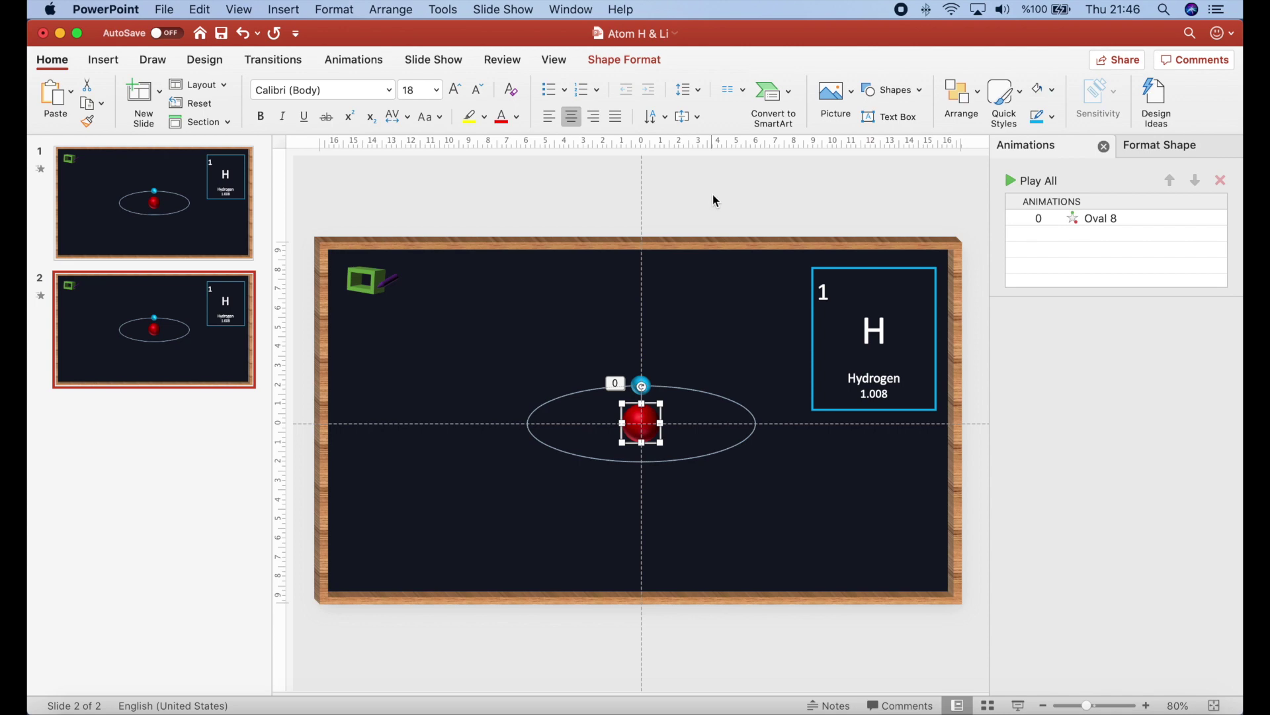
pyautogui.click(625, 60)
pyautogui.click(1067, 96)
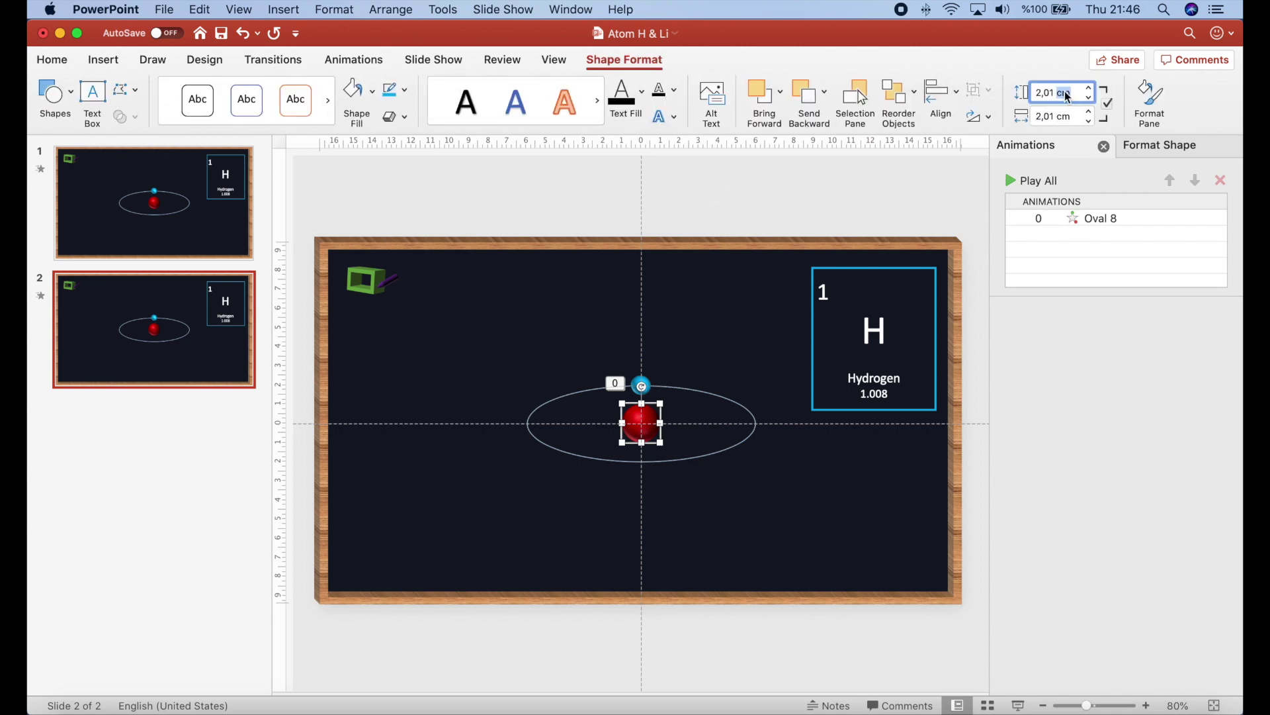
pyautogui.write('1')
pyautogui.press('Tab')
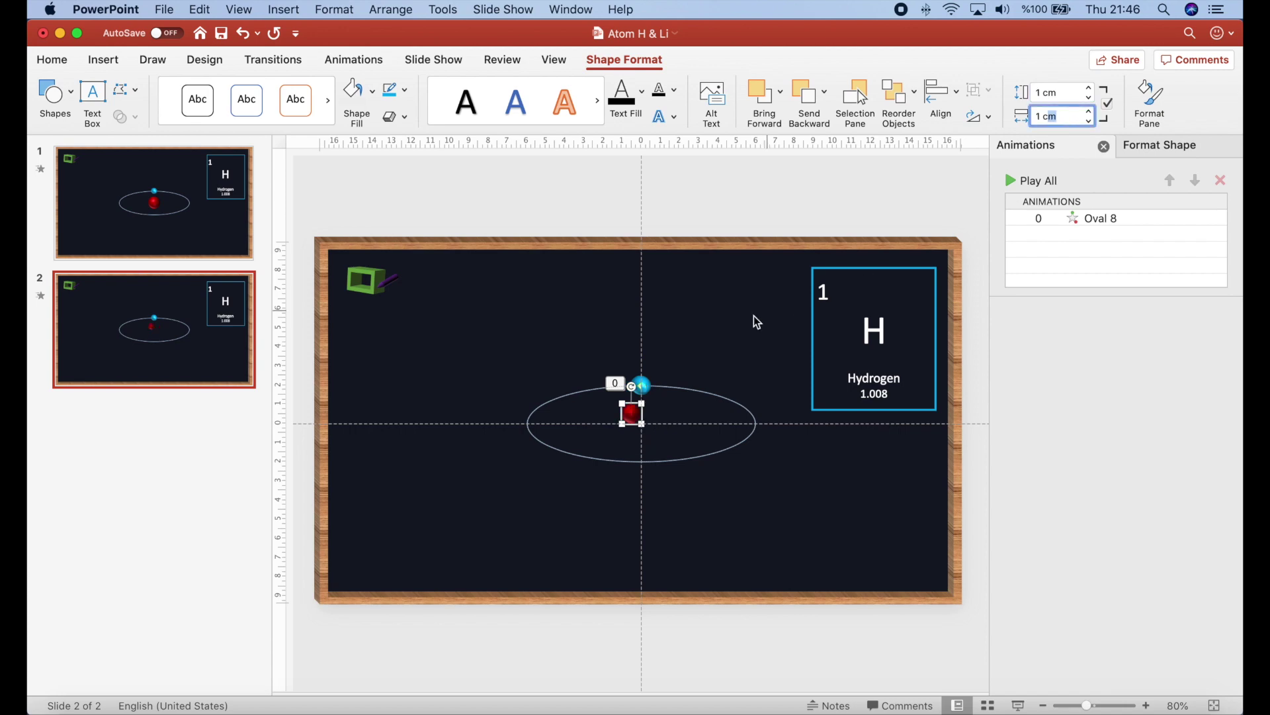
pyautogui.click(639, 430)
# Step: Duplicate the small red sphere and cluster the copies at the orbit's centre
pyautogui.click(632, 413)
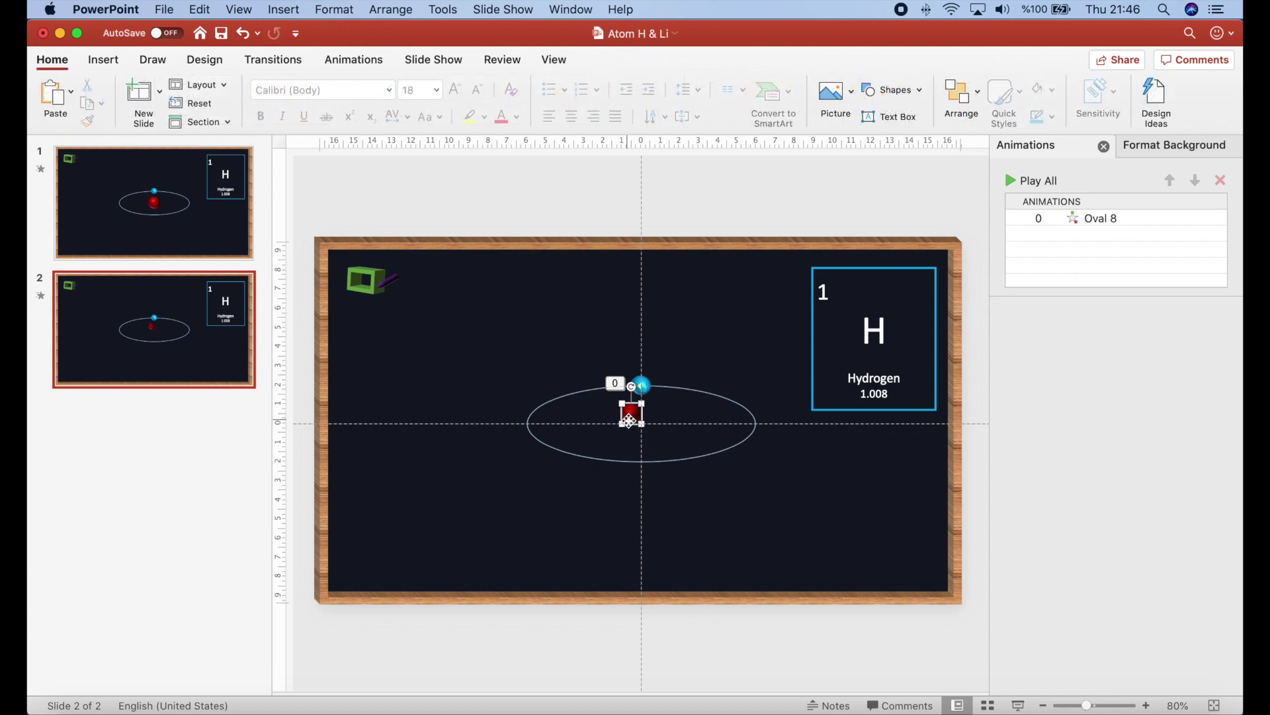
pyautogui.press('super+d')
pyautogui.press('super+d')
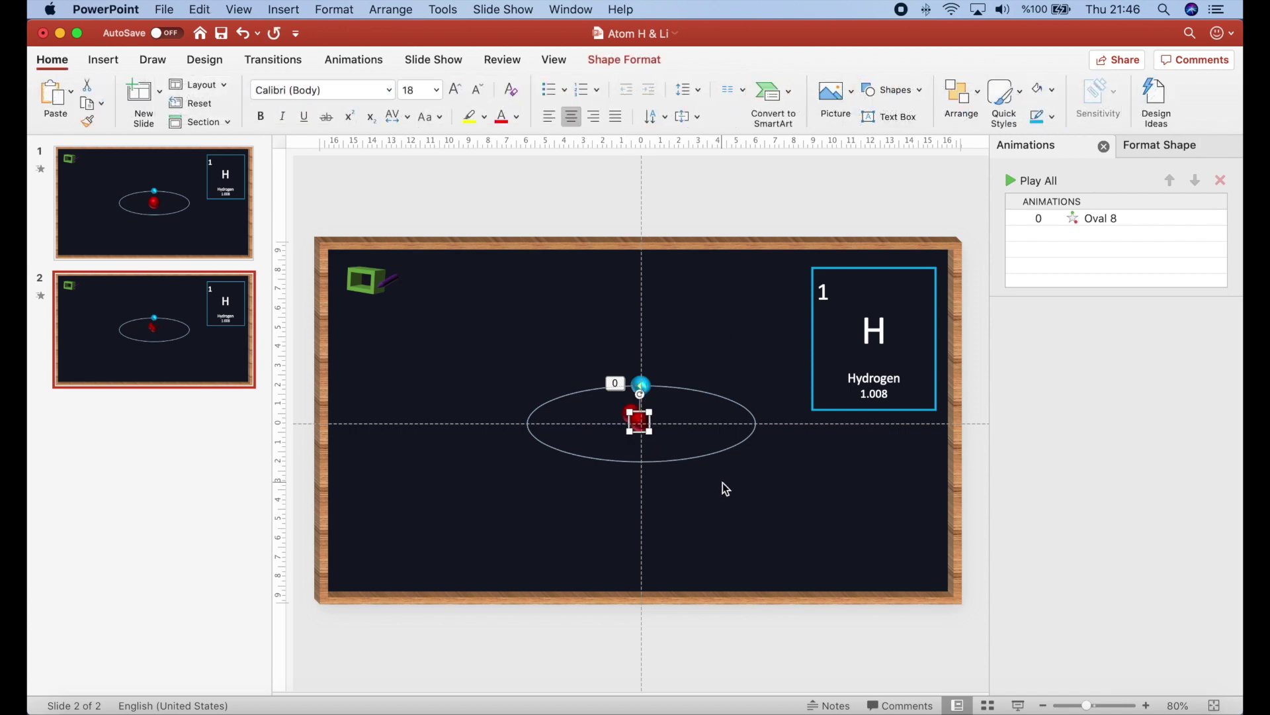
pyautogui.press('super+d')
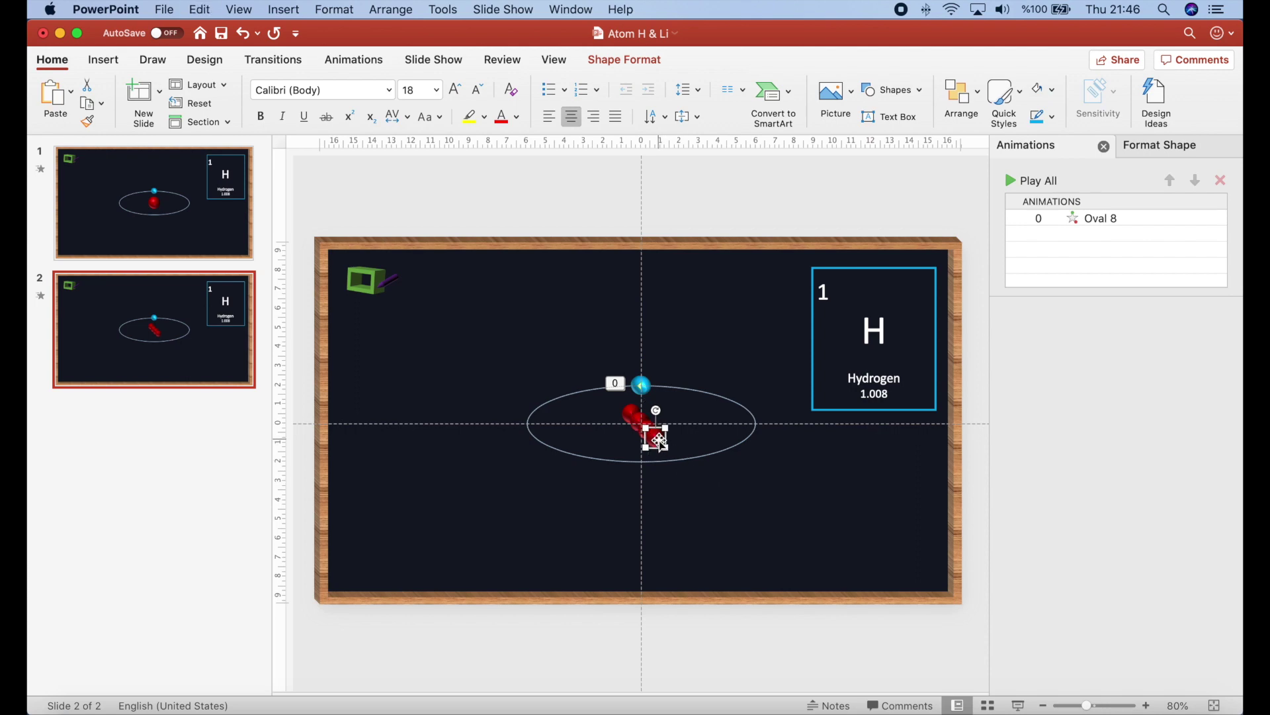
pyautogui.moveTo(658, 440); pyautogui.dragTo(641, 414)
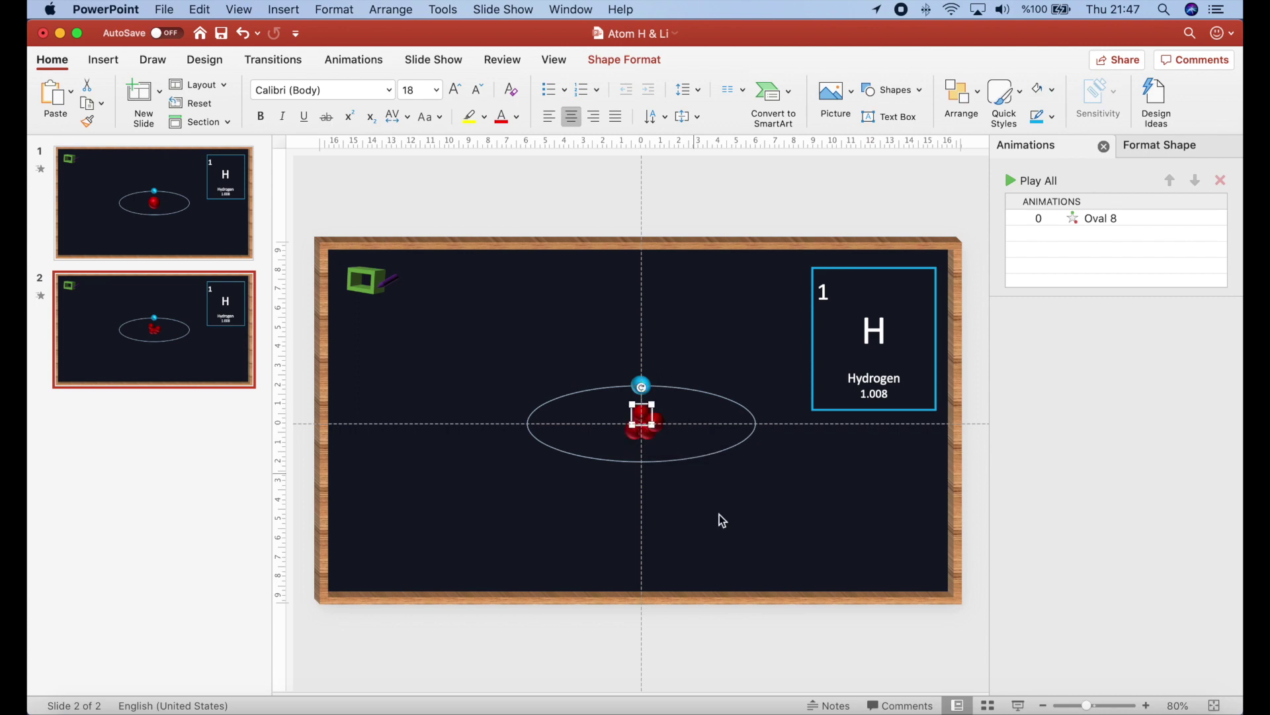
pyautogui.click(730, 534)
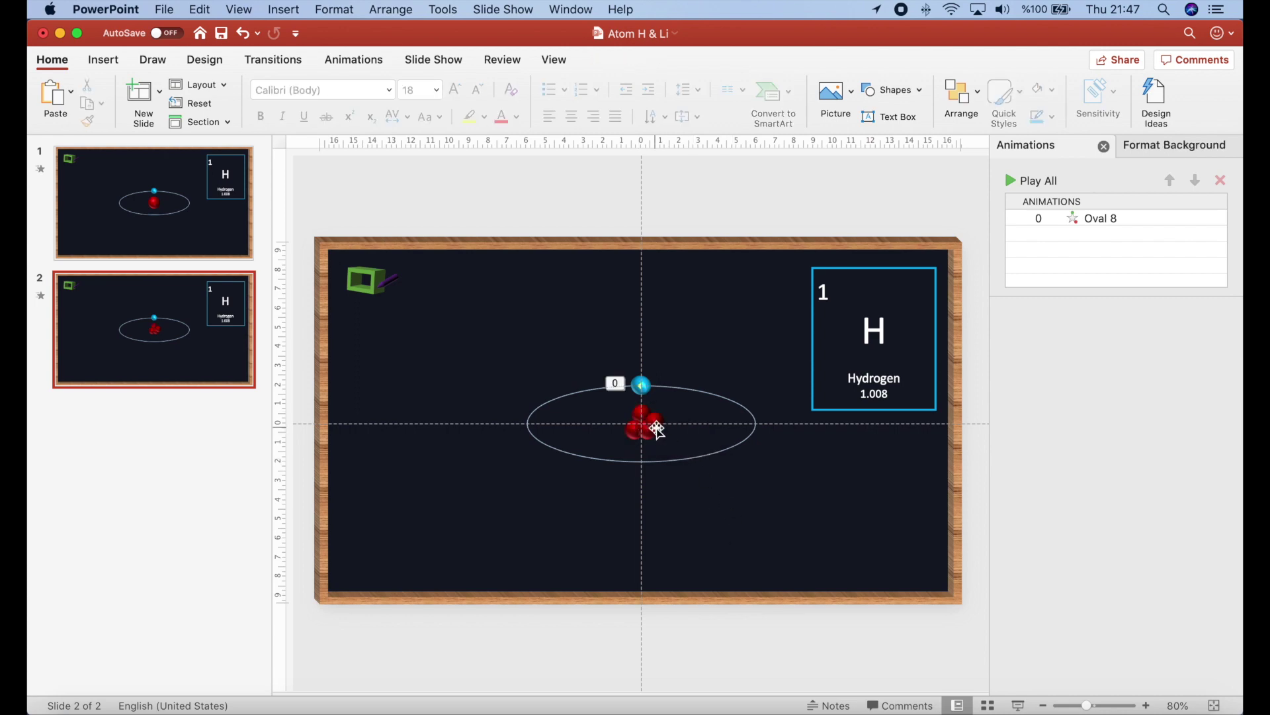
pyautogui.click(653, 424)
# Step: Paste a copy of the red sphere and give it a yellow outline and yellow fill
pyautogui.press('super+c')
pyautogui.press('super+v')
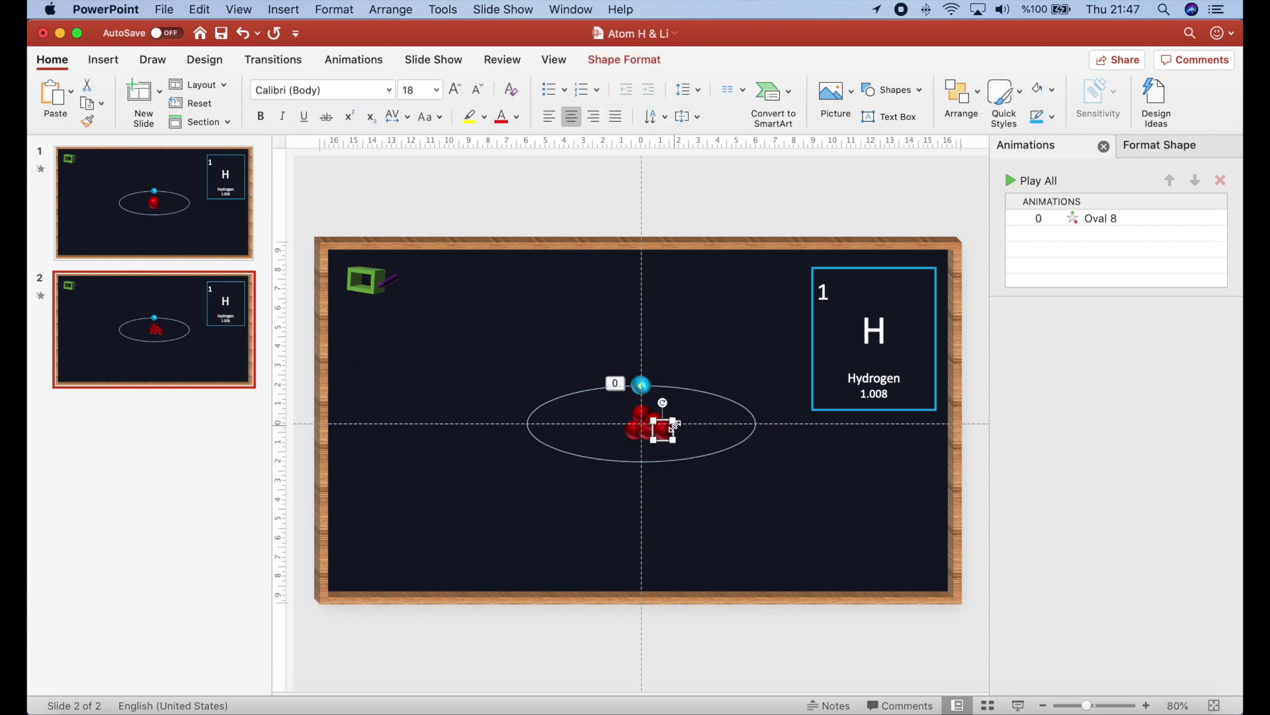
pyautogui.moveTo(670, 428); pyautogui.dragTo(728, 507)
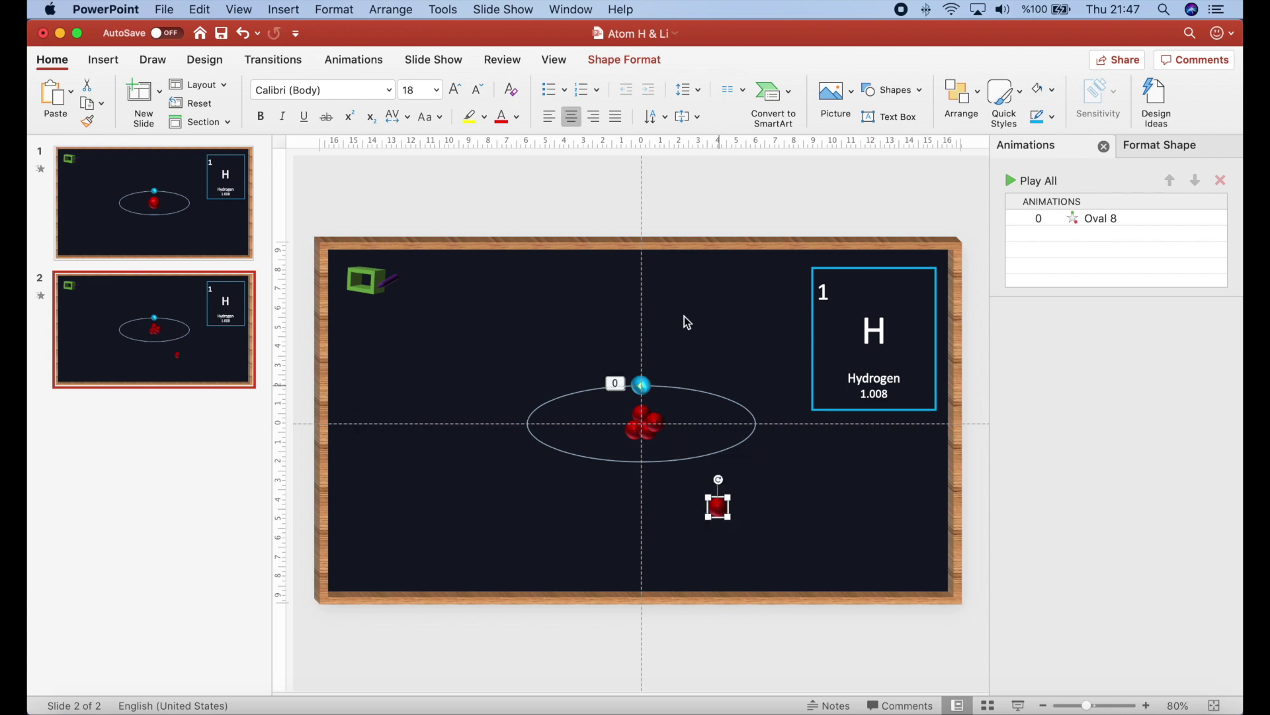
pyautogui.click(615, 71)
pyautogui.click(405, 90)
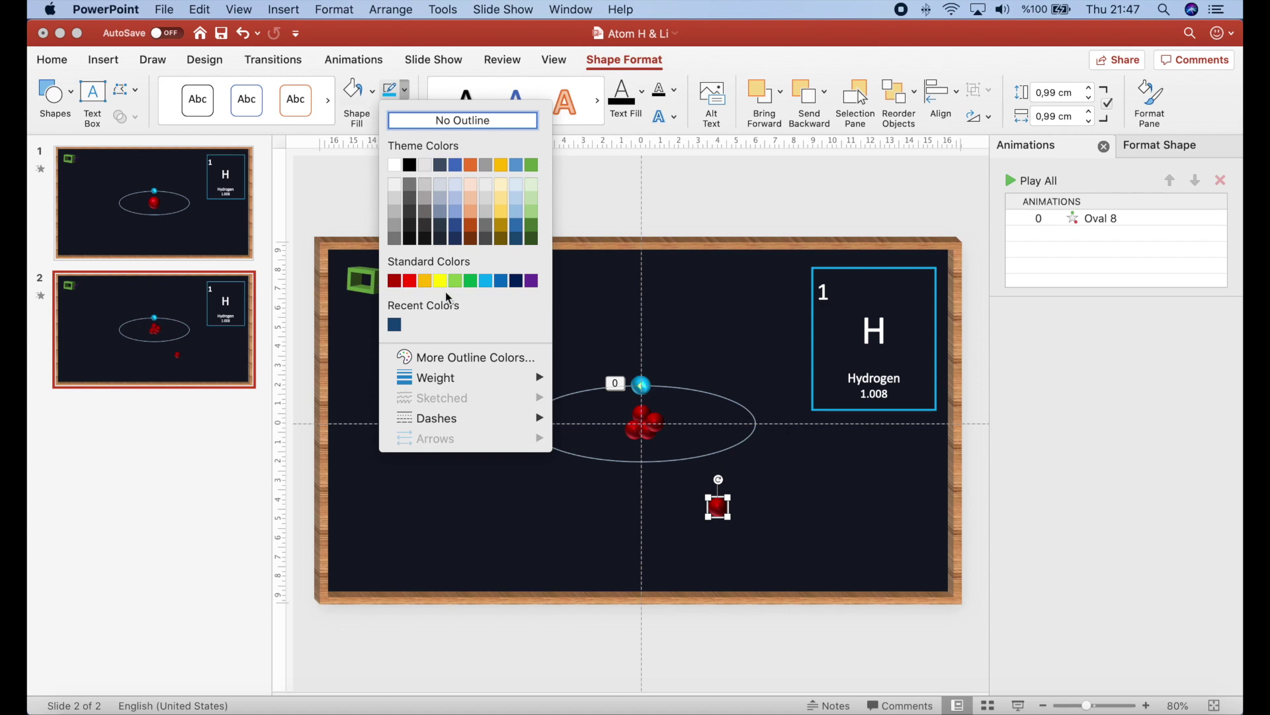
pyautogui.click(441, 282)
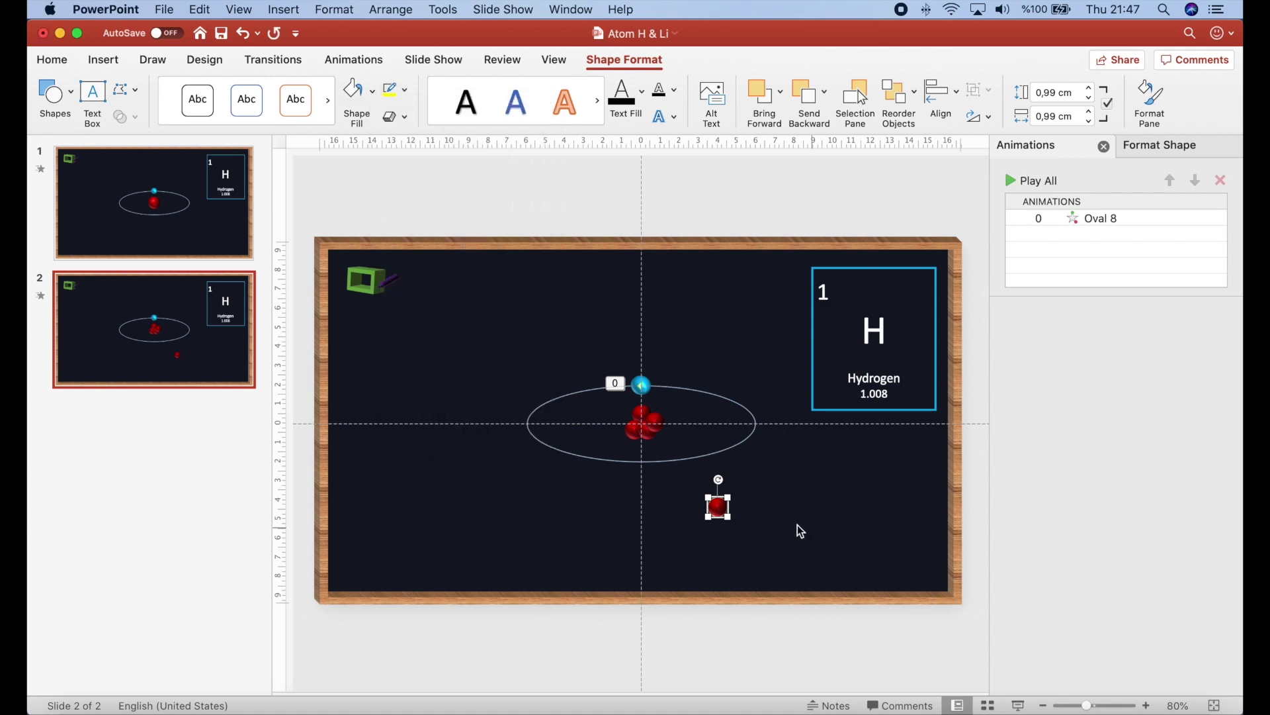
pyautogui.click(406, 90)
pyautogui.click(372, 91)
pyautogui.click(372, 91)
pyautogui.click(398, 289)
# Step: Place the yellow spheres among the red ones in the nucleus
pyautogui.click(769, 581)
pyautogui.click(720, 507)
pyautogui.moveTo(717, 508); pyautogui.dragTo(652, 412)
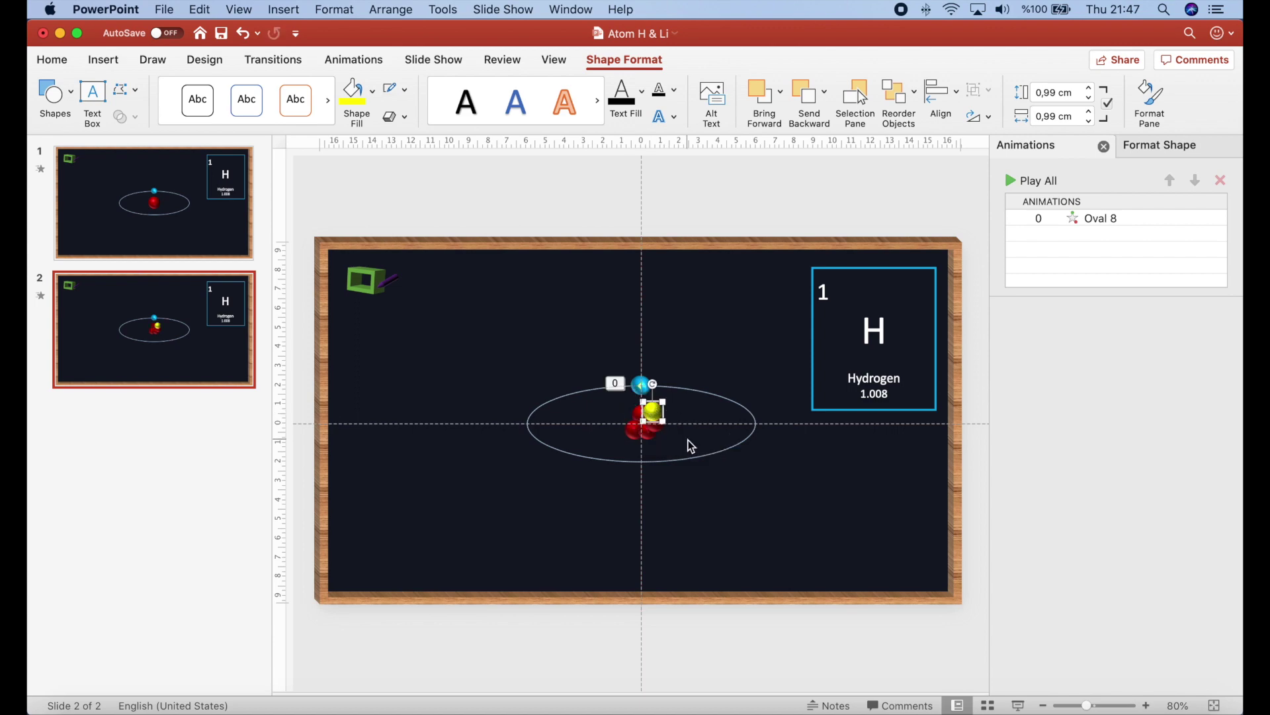
pyautogui.press('super+z')
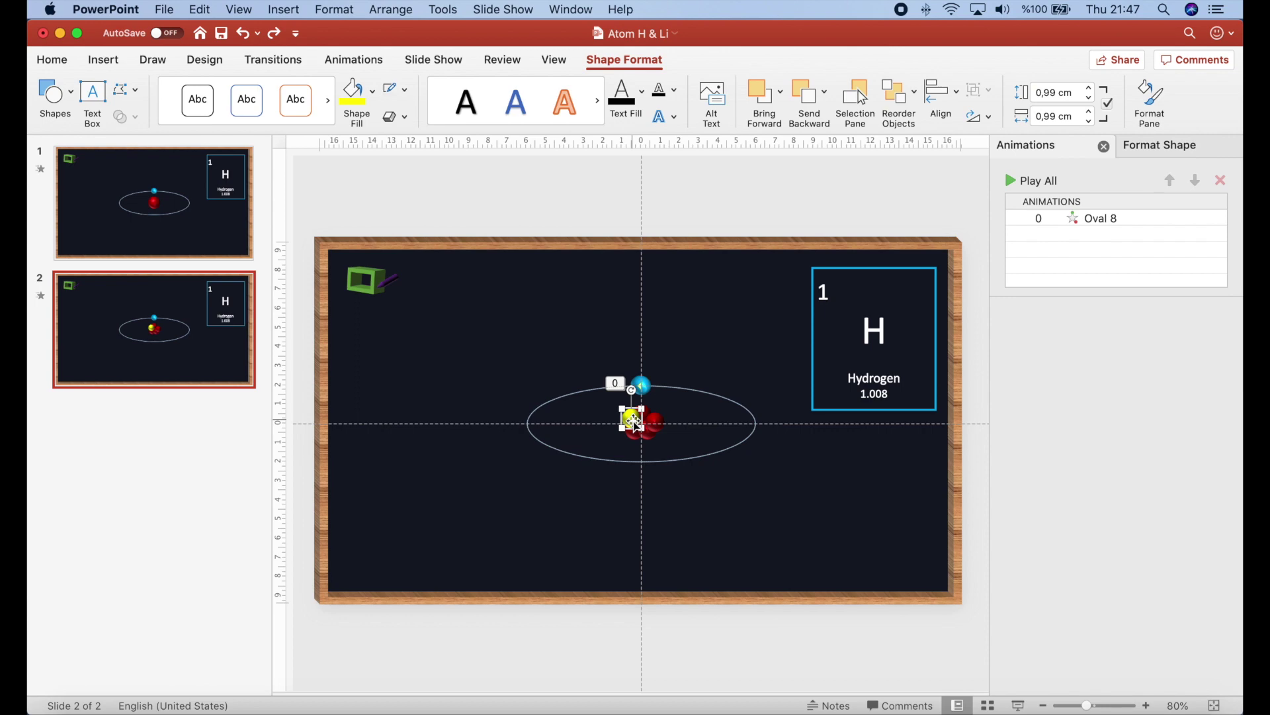
pyautogui.moveTo(633, 421)
pyautogui.mouseDown()
pyautogui.moveTo(659, 412)
pyautogui.moveTo(640, 405)
pyautogui.mouseUp()
pyautogui.click(736, 524)
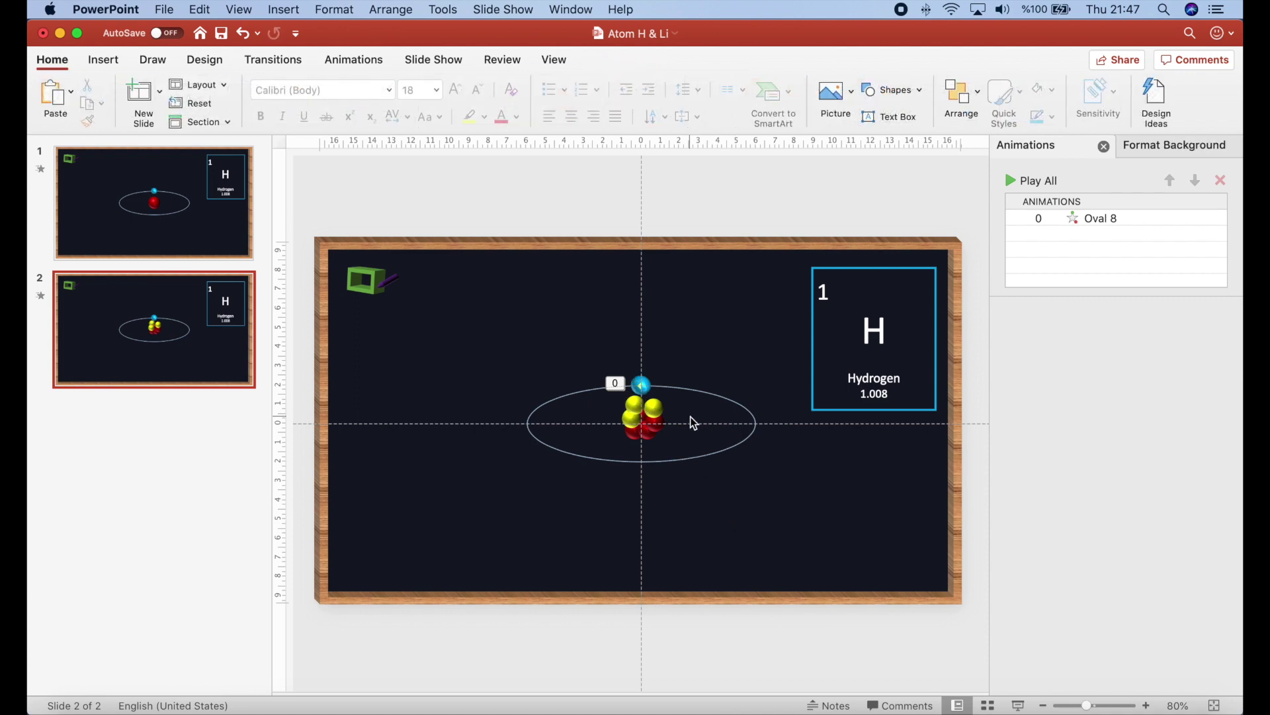
# Step: Copy the orbiting blue electron to the lower right of the atom
pyautogui.click(639, 381)
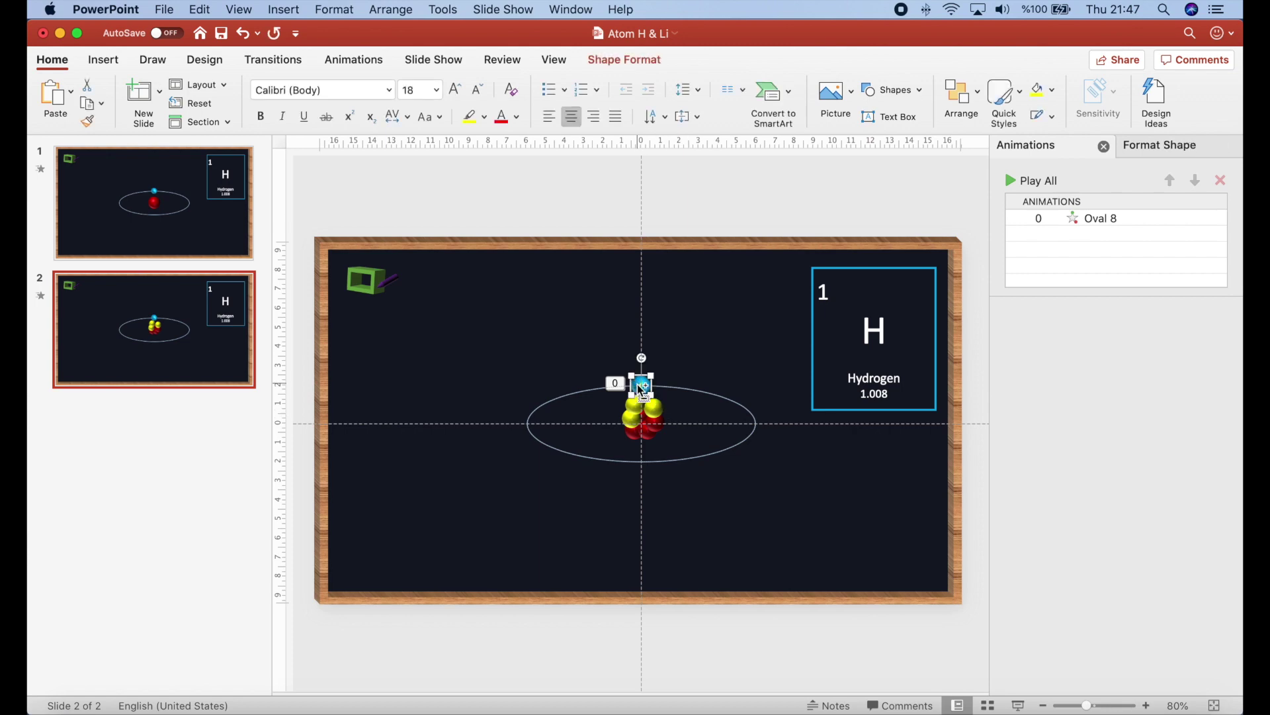
pyautogui.moveTo(639, 382); pyautogui.dragTo(871, 470)
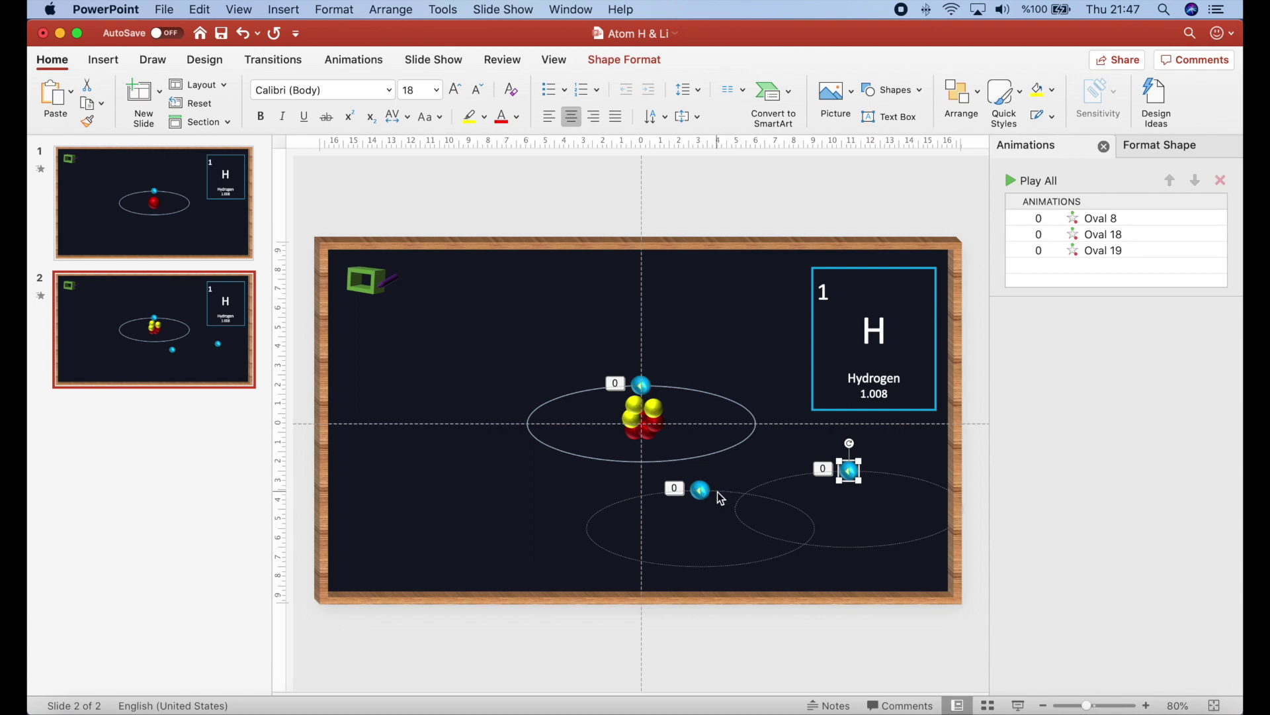
pyautogui.click(623, 490)
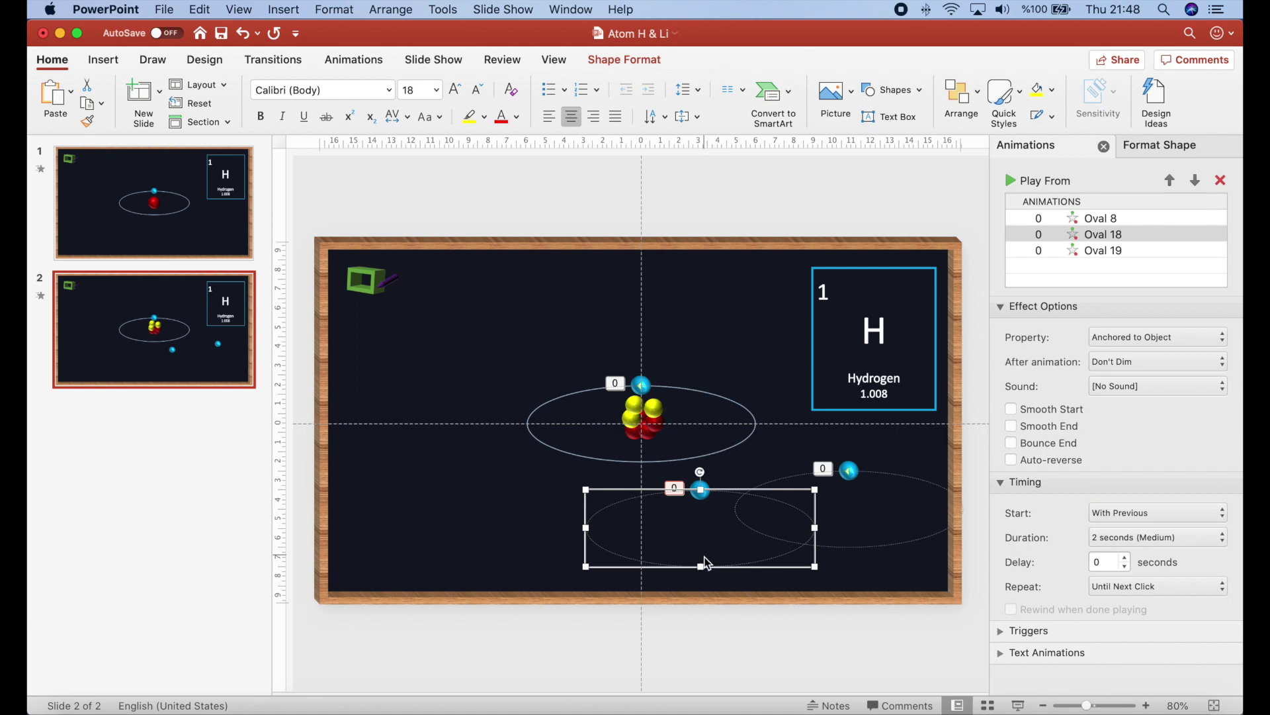
pyautogui.moveTo(708, 488)
pyautogui.mouseDown()
pyautogui.moveTo(680, 474)
pyautogui.moveTo(689, 483)
pyautogui.mouseUp()
pyautogui.press('super+z')
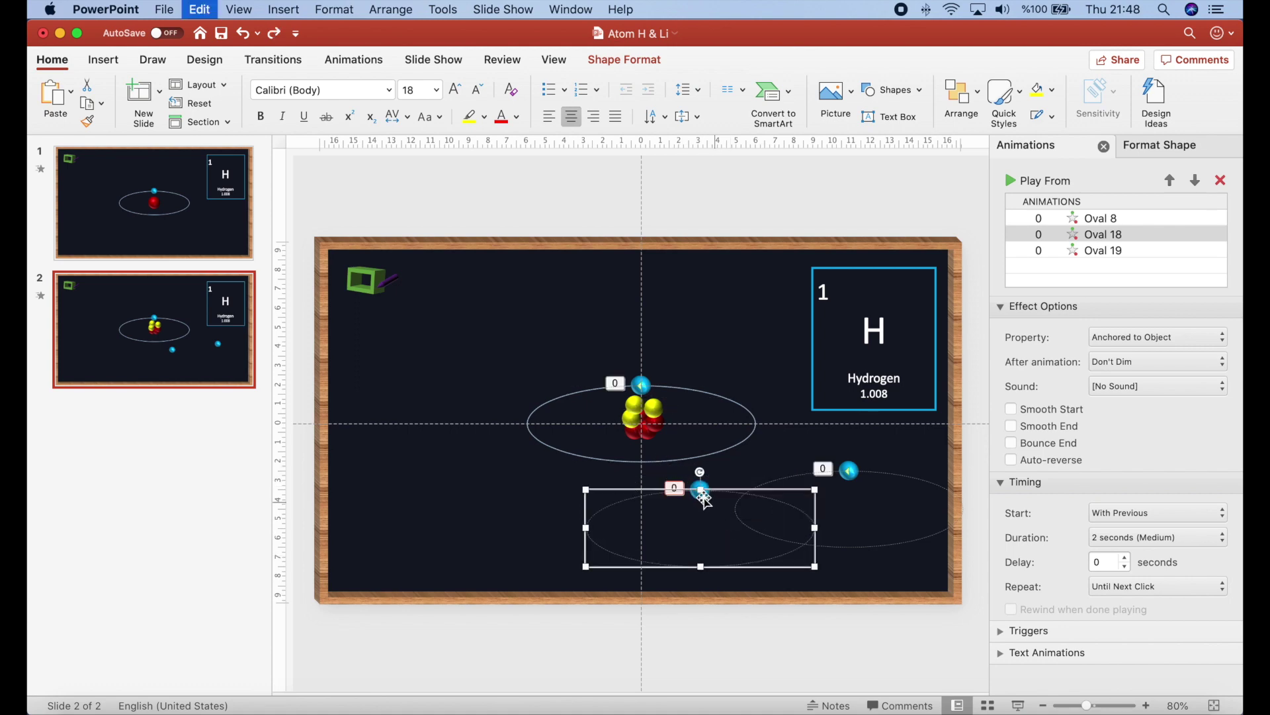
# Step: Place the copied electron at the inner orbit's bottom and reduce its motion path's height
pyautogui.click(698, 490)
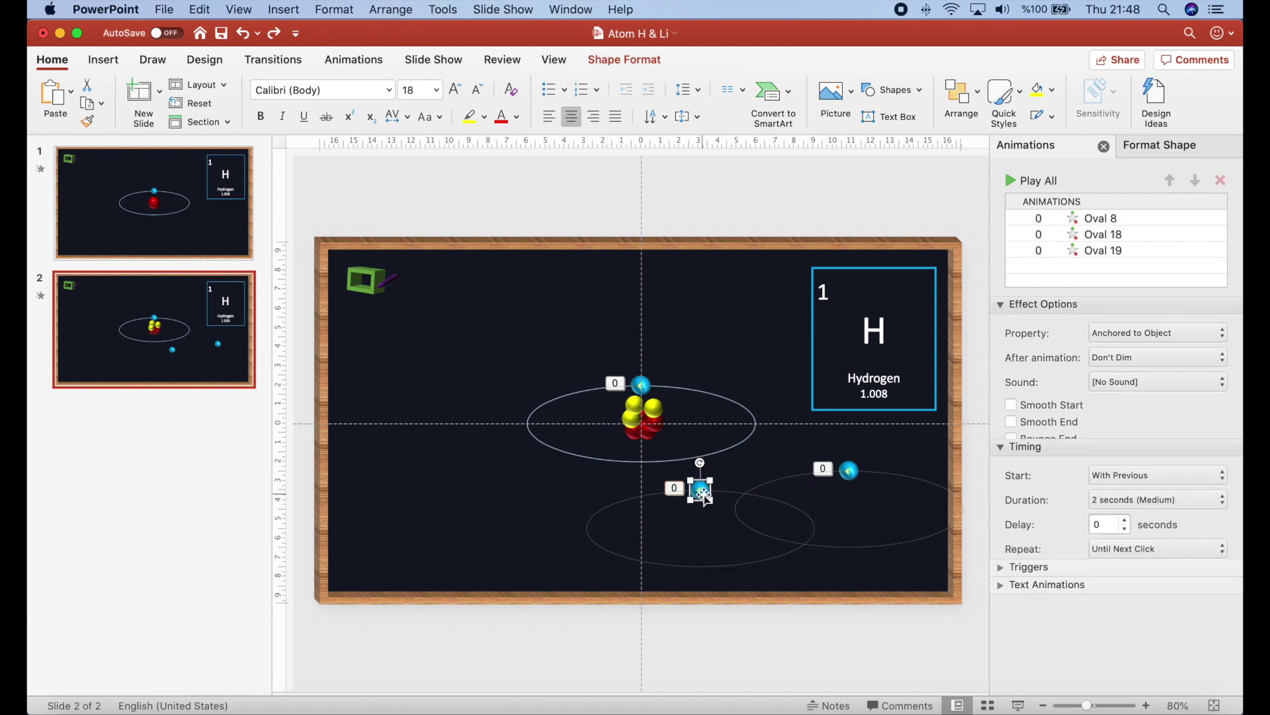
pyautogui.moveTo(686, 485); pyautogui.dragTo(646, 466)
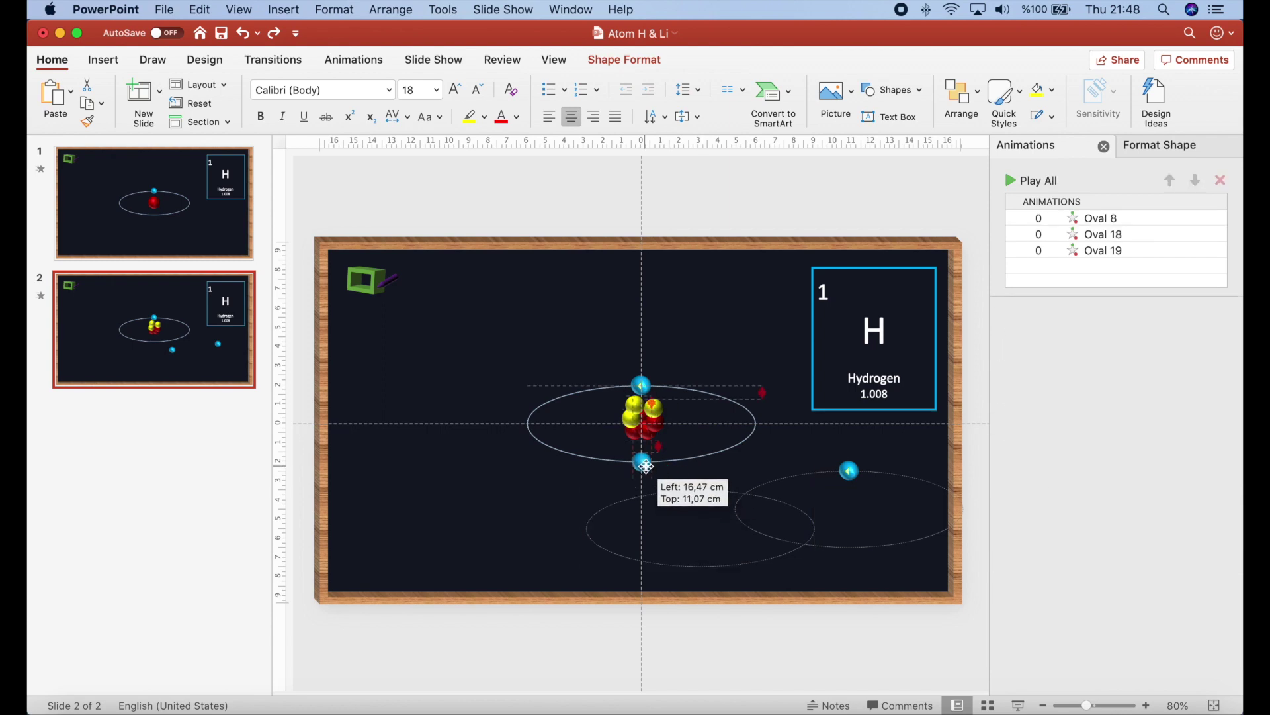
pyautogui.moveTo(645, 466); pyautogui.dragTo(645, 467)
pyautogui.click(679, 541)
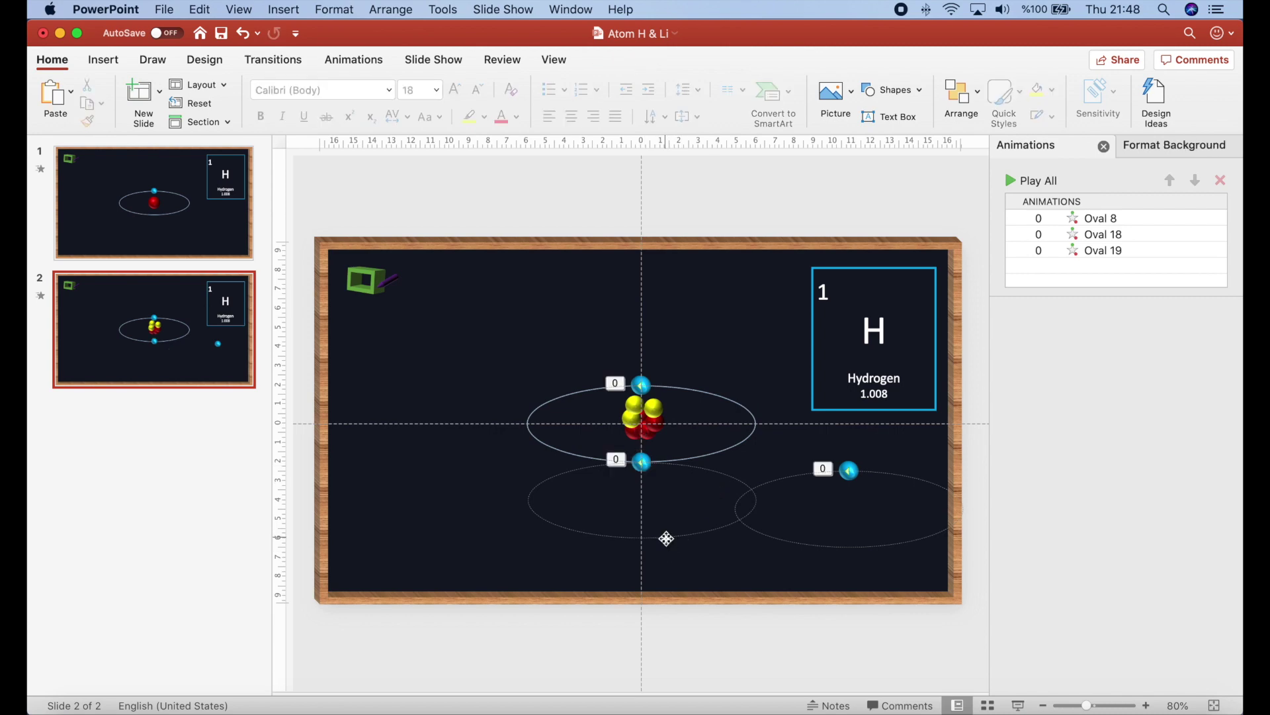
pyautogui.click(667, 539)
pyautogui.moveTo(642, 536); pyautogui.dragTo(645, 386)
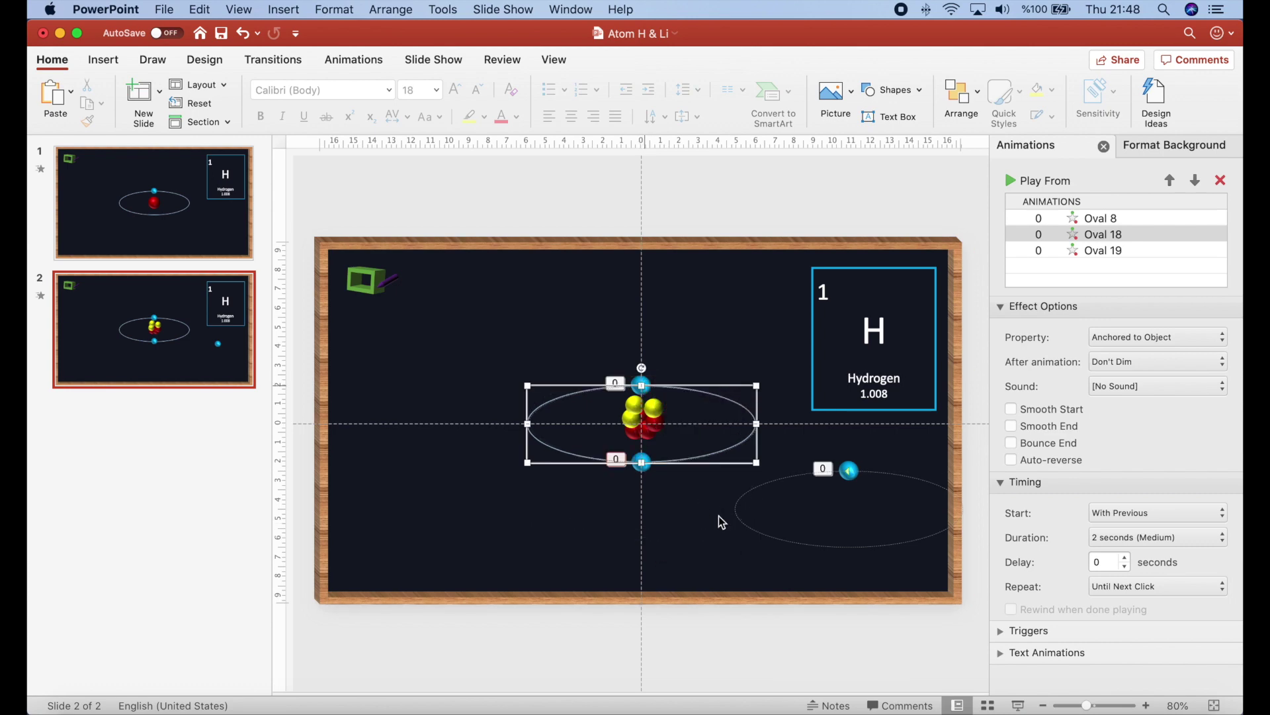
pyautogui.press('Tab')
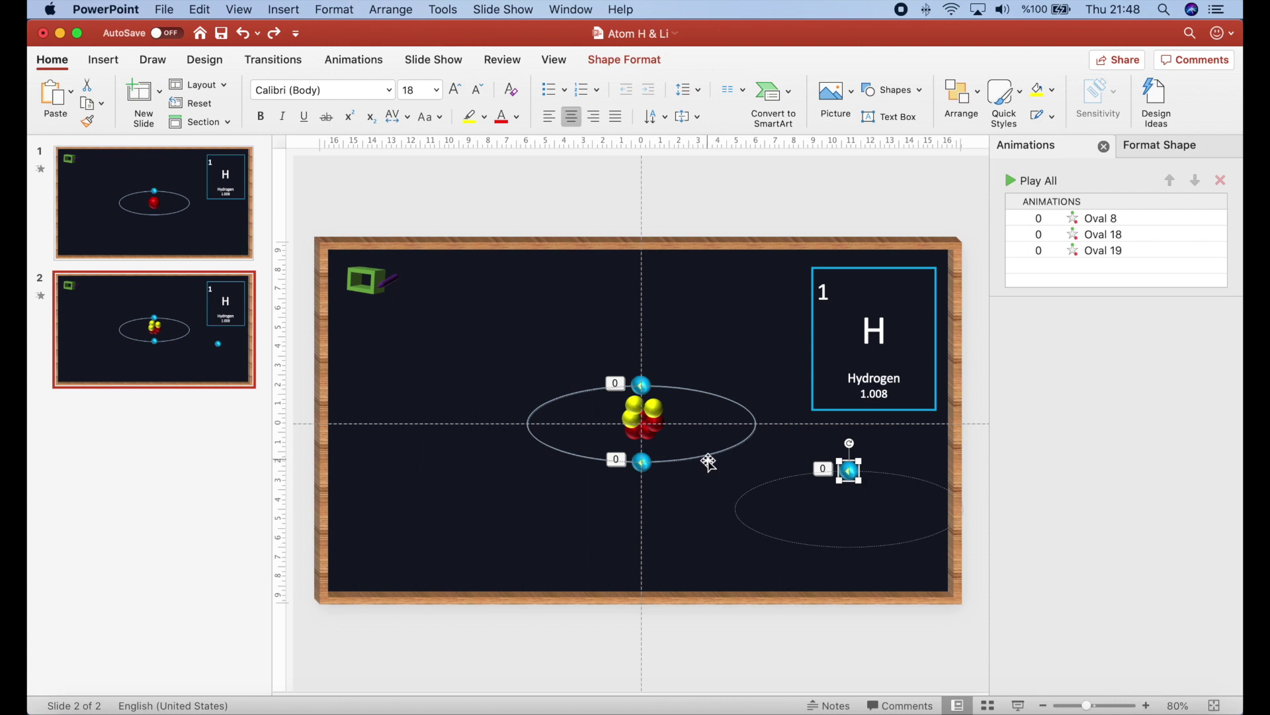
# Step: Duplicate the orbit ellipse, rotate it 90° upright, and centre it on the nucleus
pyautogui.click(708, 460)
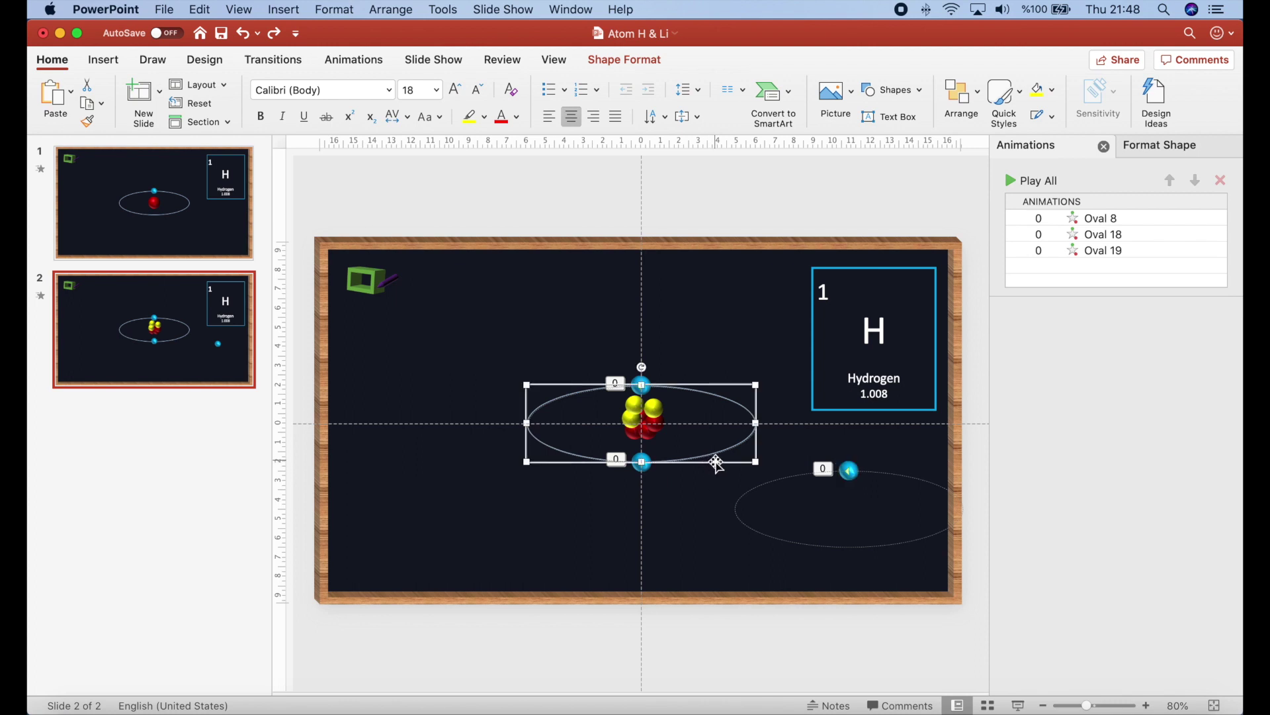
pyautogui.moveTo(716, 461); pyautogui.dragTo(615, 529)
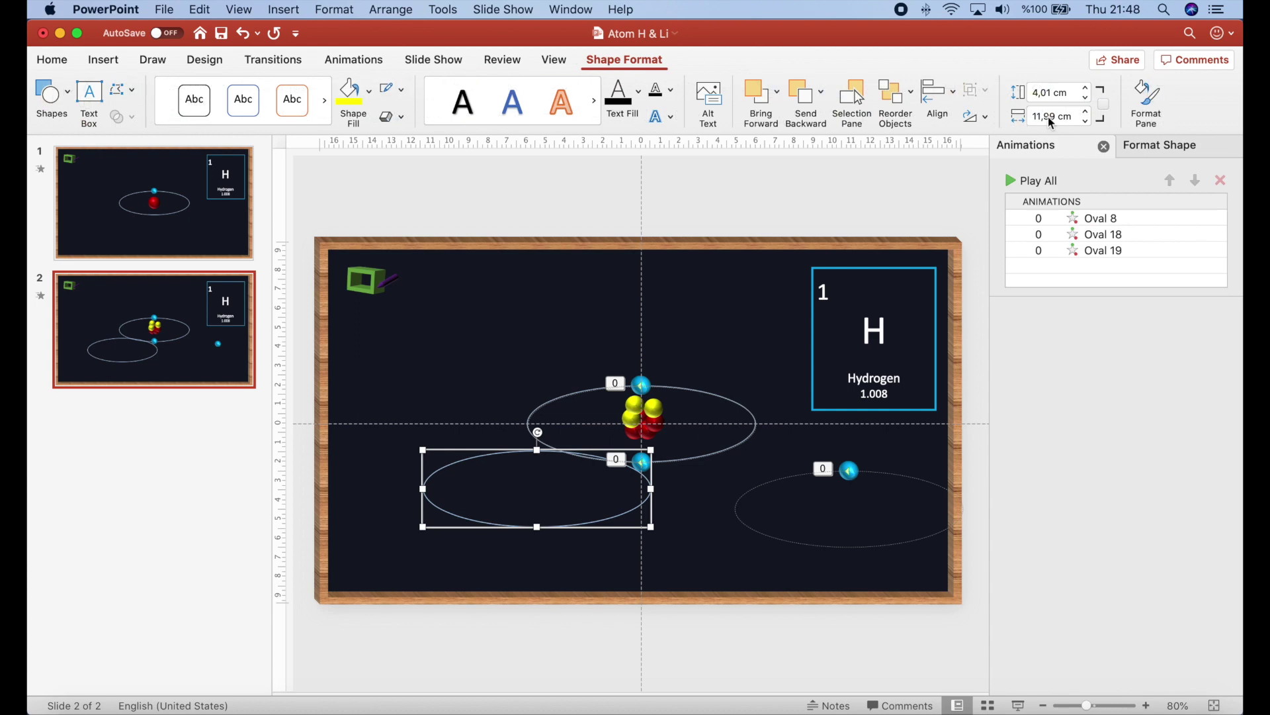
pyautogui.click(967, 117)
pyautogui.click(1022, 159)
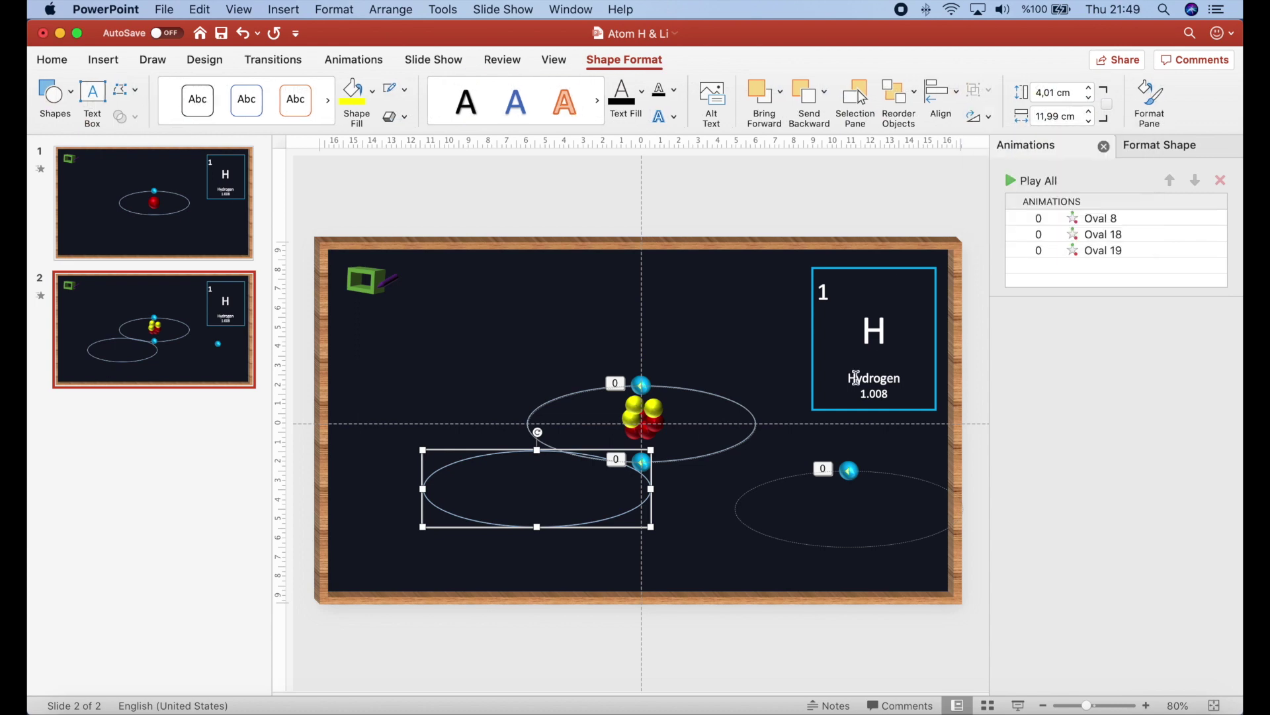
pyautogui.moveTo(576, 513); pyautogui.dragTo(679, 448)
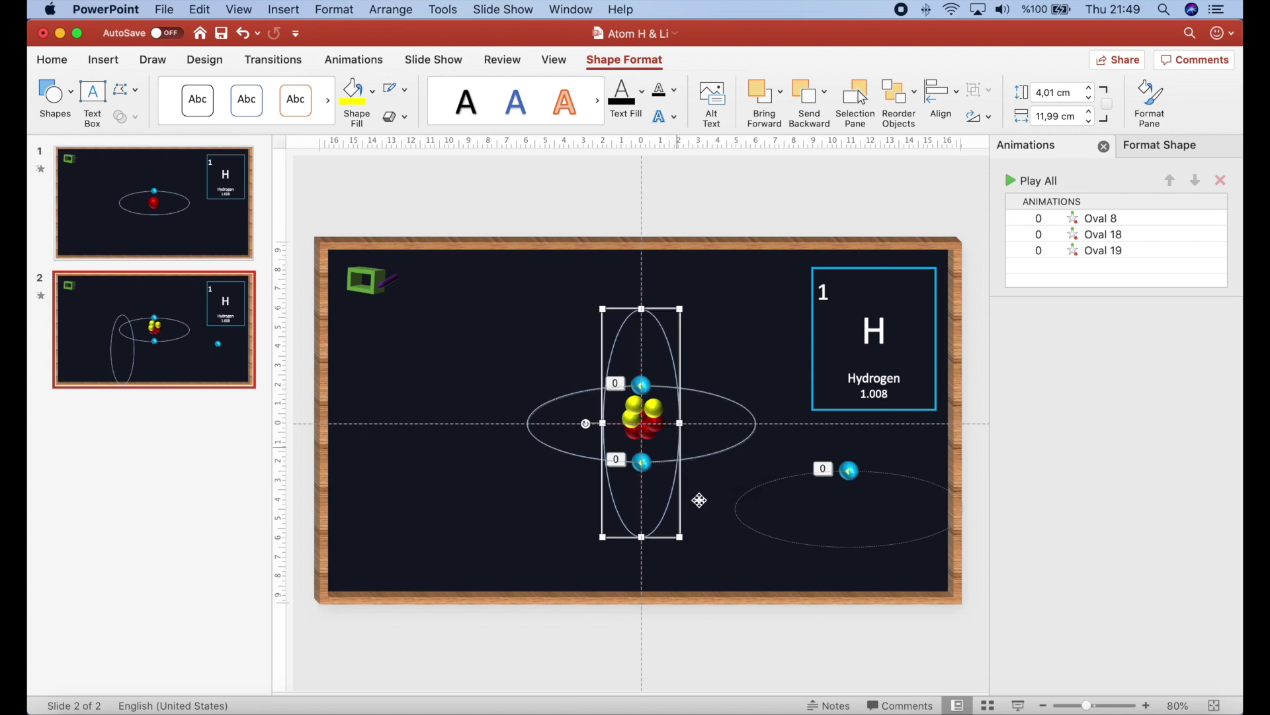
pyautogui.click(736, 579)
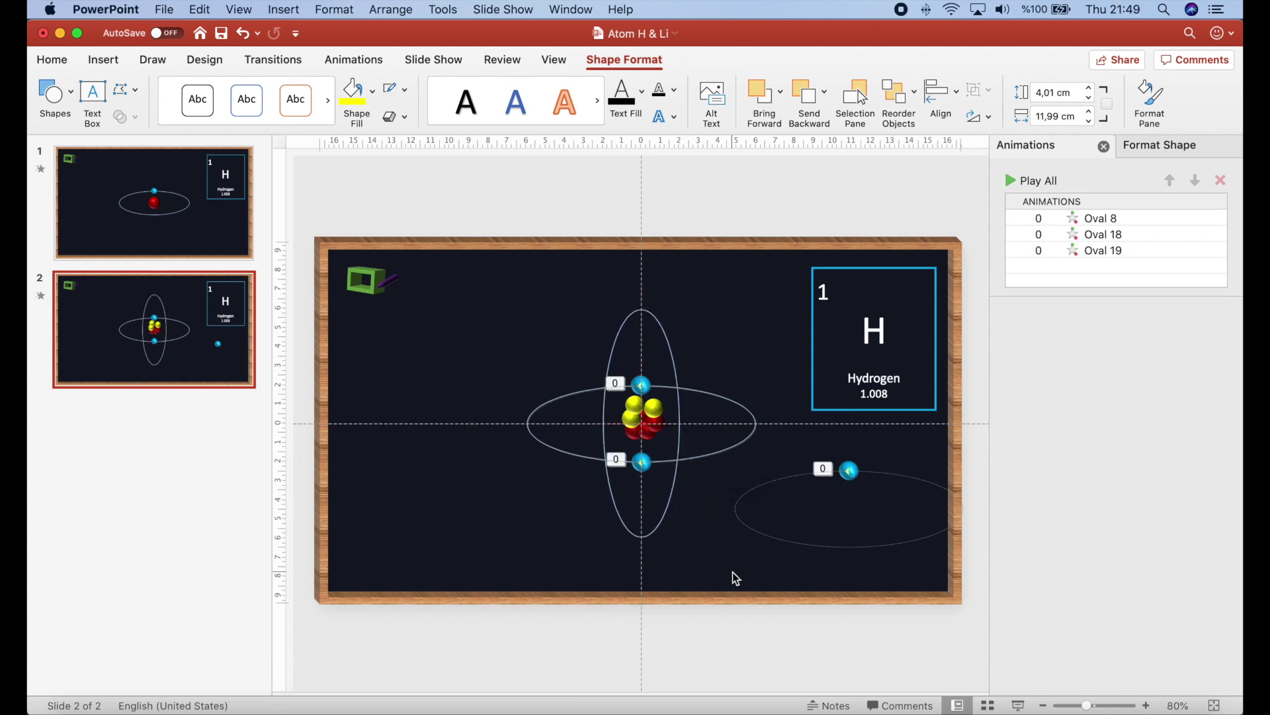
# Step: Move the third electron to the vertical orbit's top and align its motion path with that ellipse
pyautogui.click(850, 472)
pyautogui.click(853, 476)
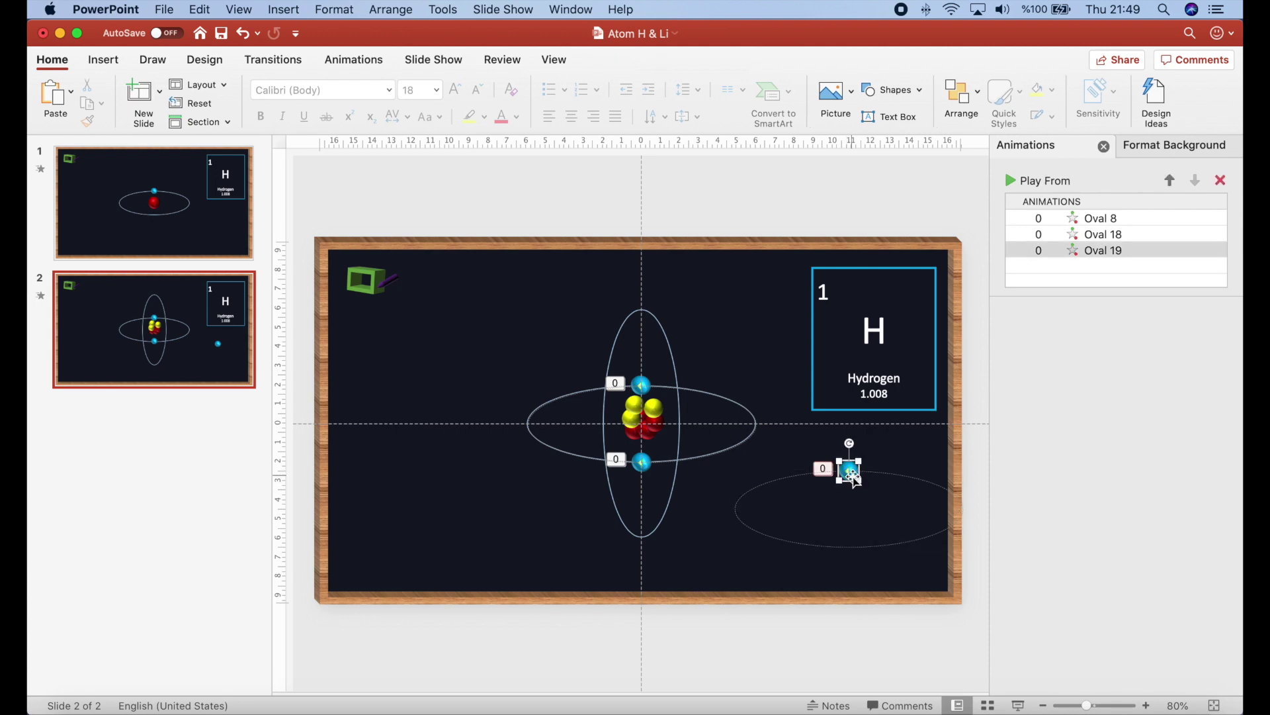
pyautogui.moveTo(851, 472); pyautogui.dragTo(645, 315)
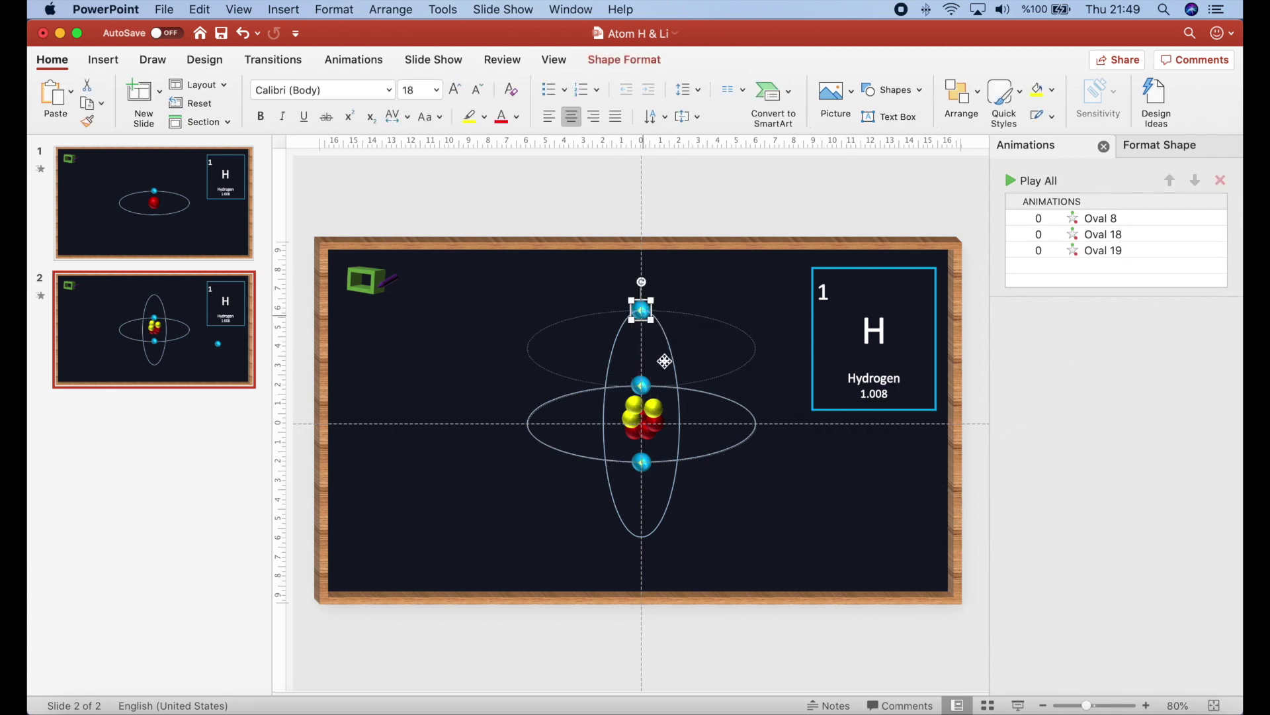
pyautogui.click(737, 379)
pyautogui.click(641, 386)
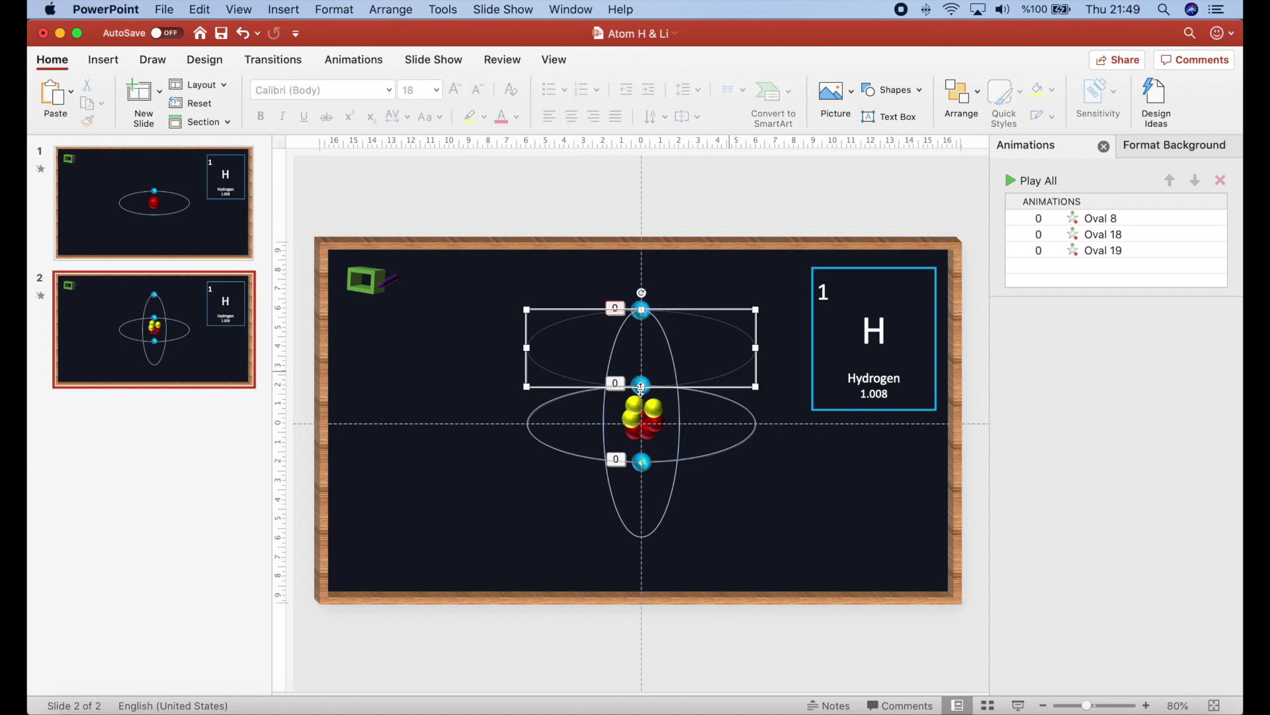
pyautogui.moveTo(642, 387); pyautogui.dragTo(641, 538)
pyautogui.click(530, 425)
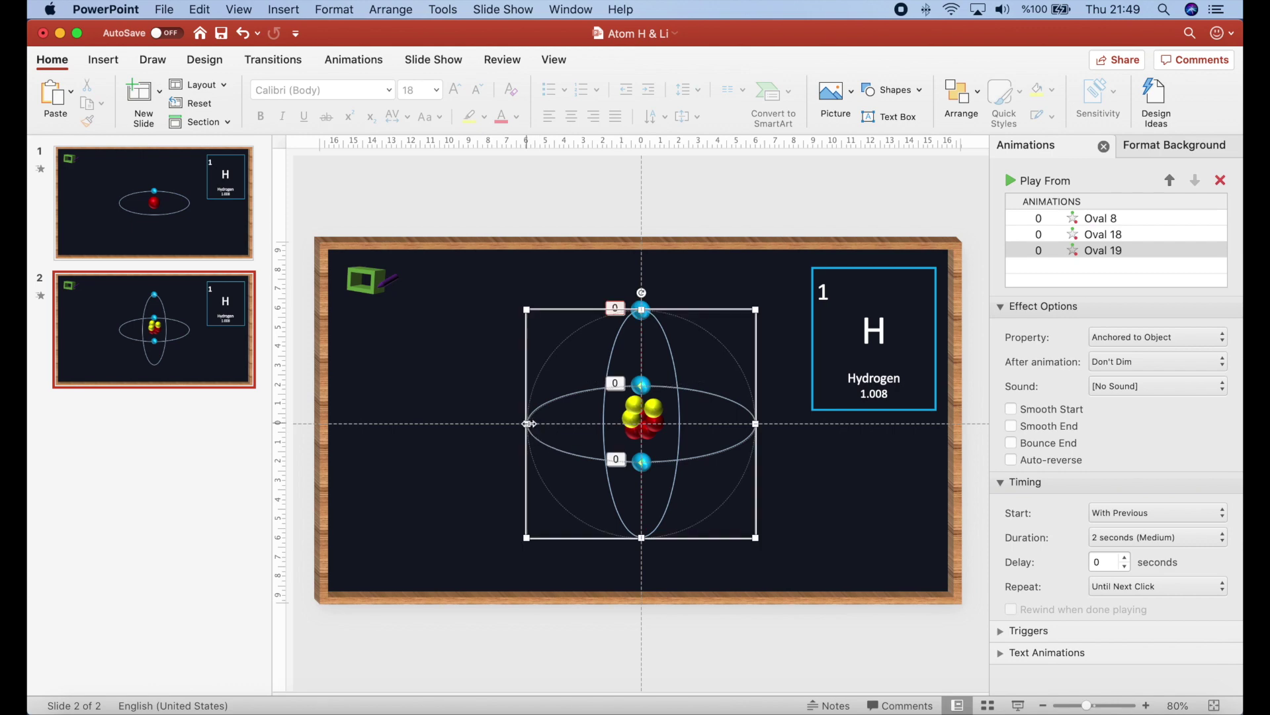
pyautogui.moveTo(573, 425); pyautogui.dragTo(607, 425)
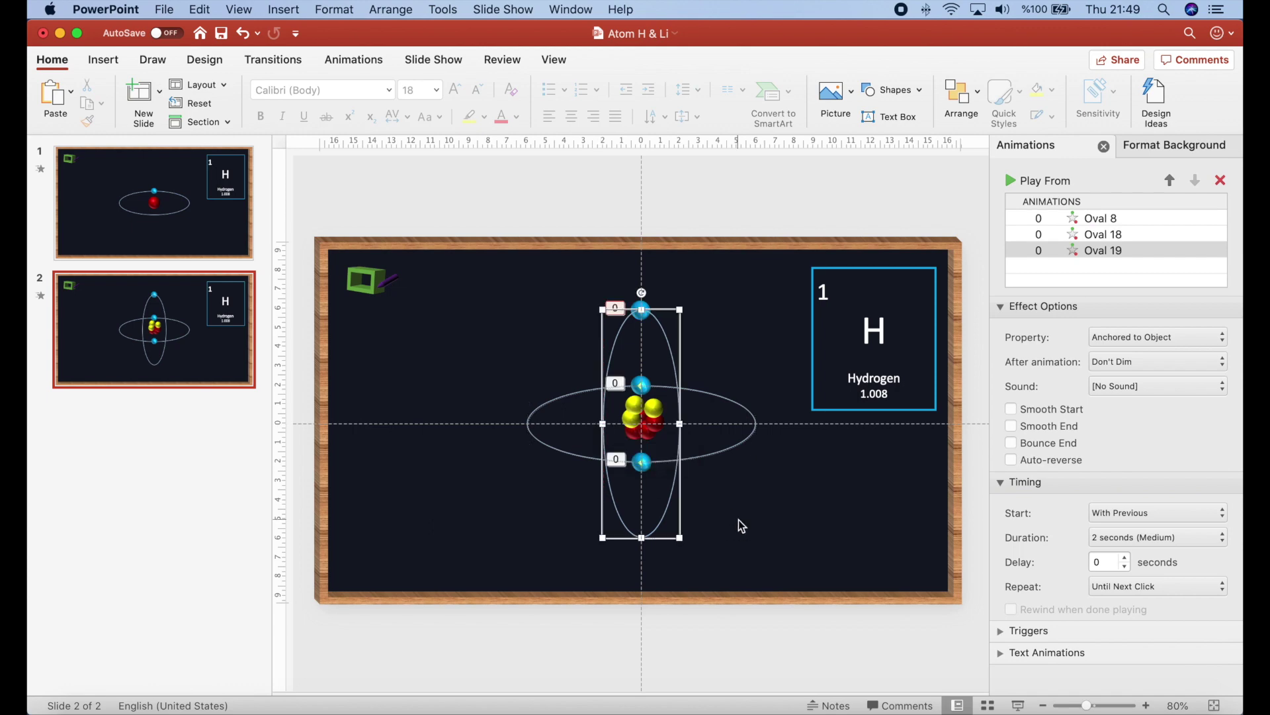
pyautogui.click(738, 520)
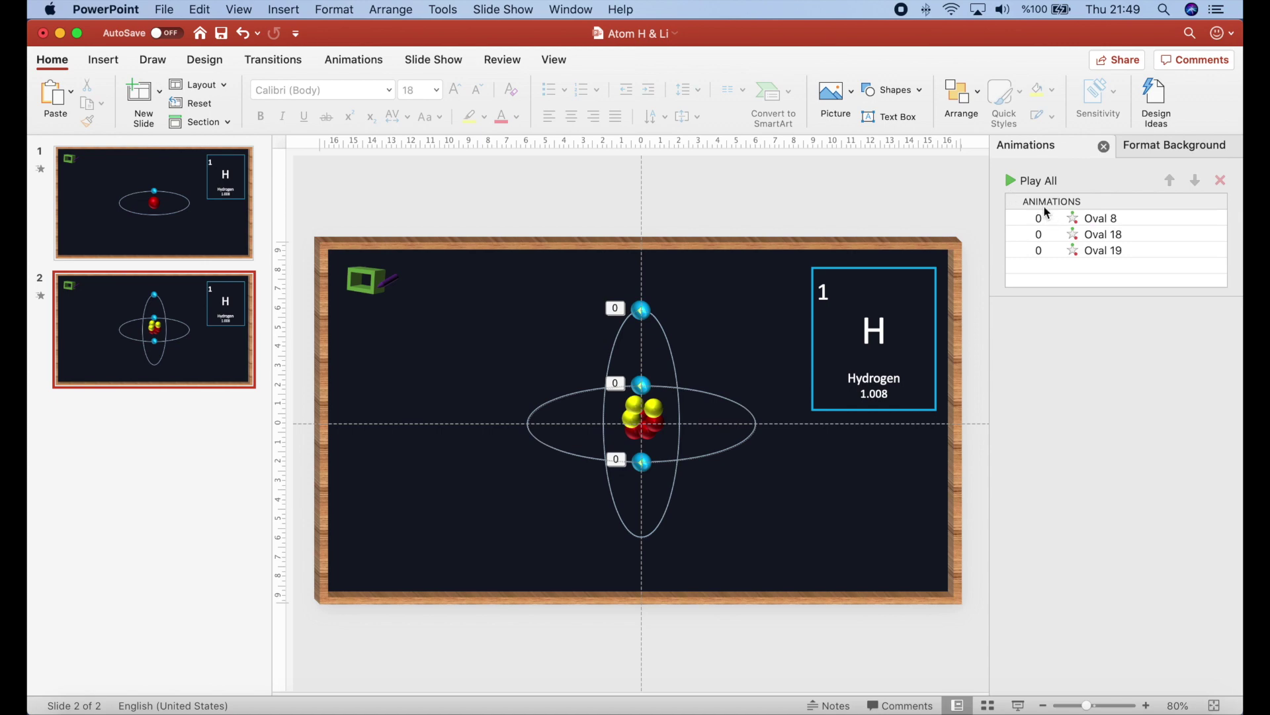
pyautogui.click(1012, 183)
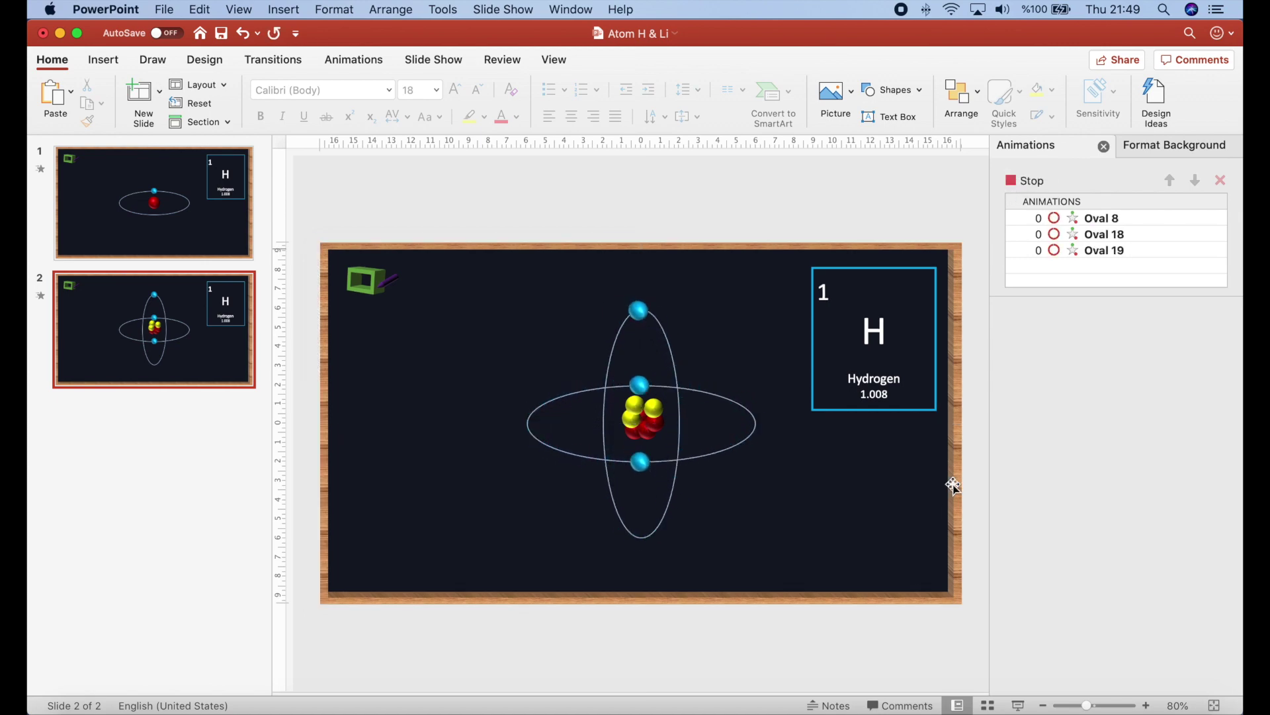
pyautogui.click(649, 466)
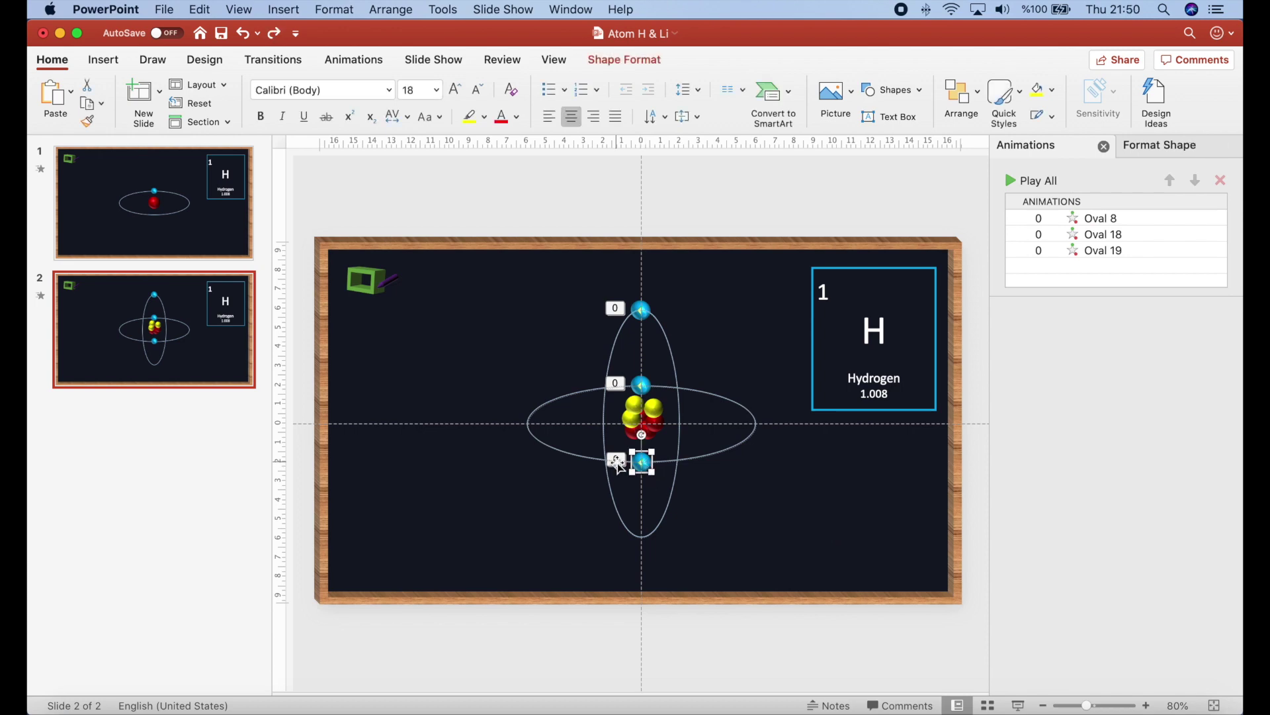
pyautogui.click(622, 463)
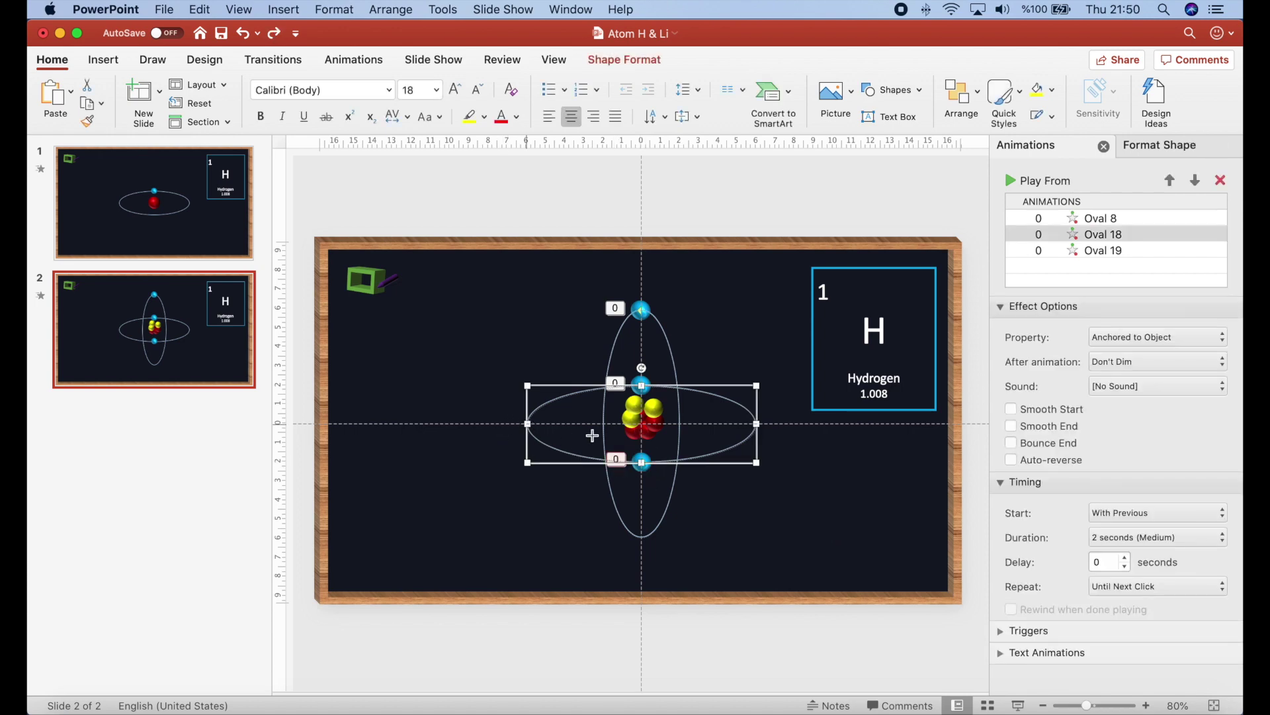
pyautogui.moveTo(725, 442); pyautogui.dragTo(761, 442)
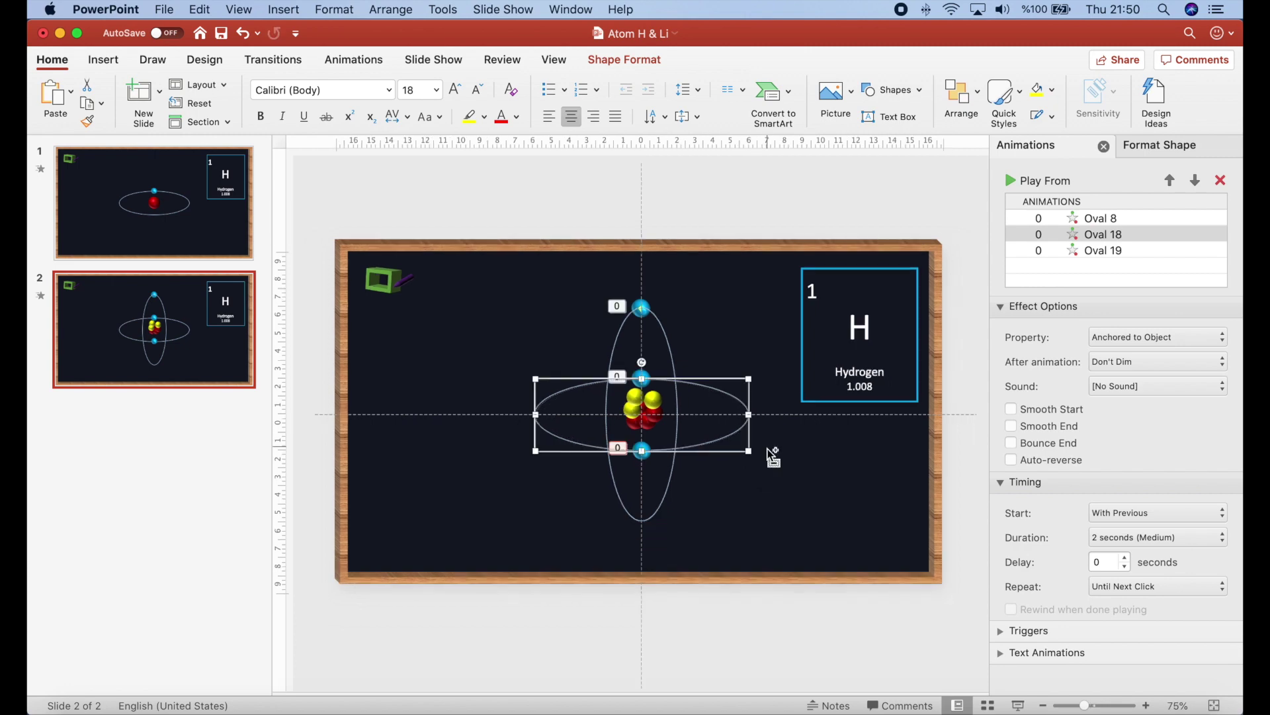
pyautogui.click(1016, 186)
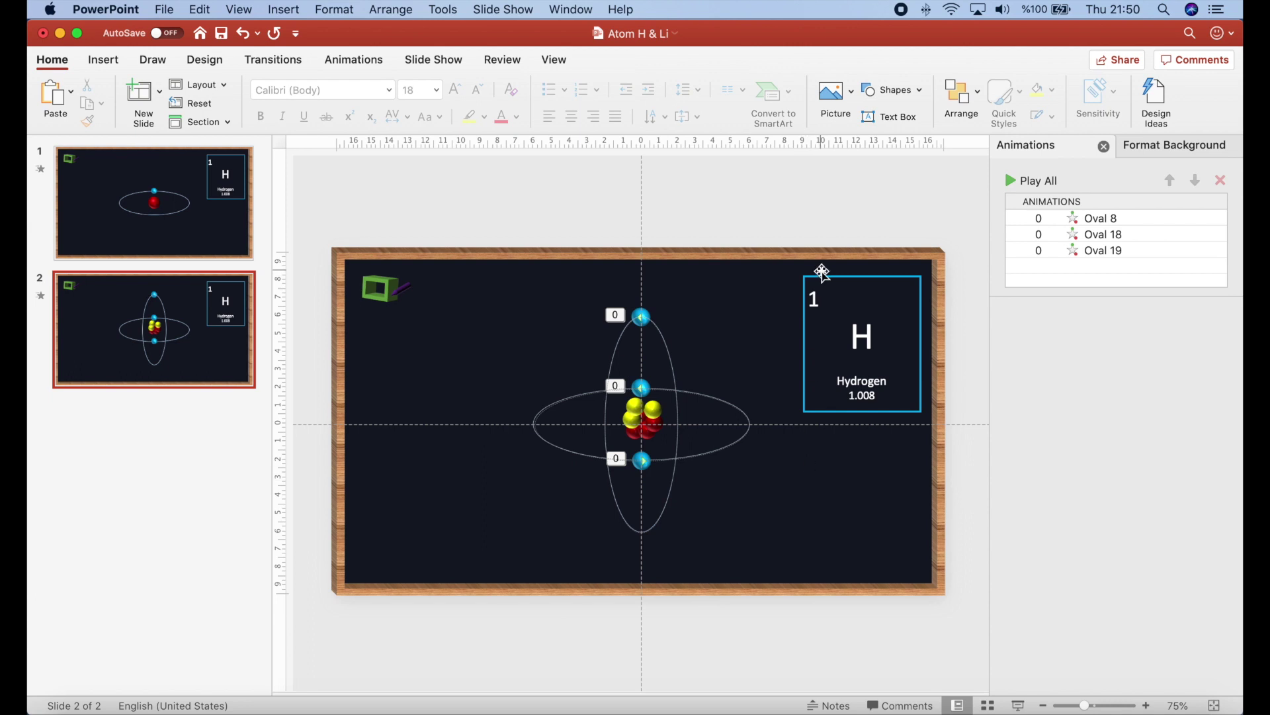
# Step: Change the element card to 3, Li, Lithium and 16.941
pyautogui.doubleClick(814, 295)
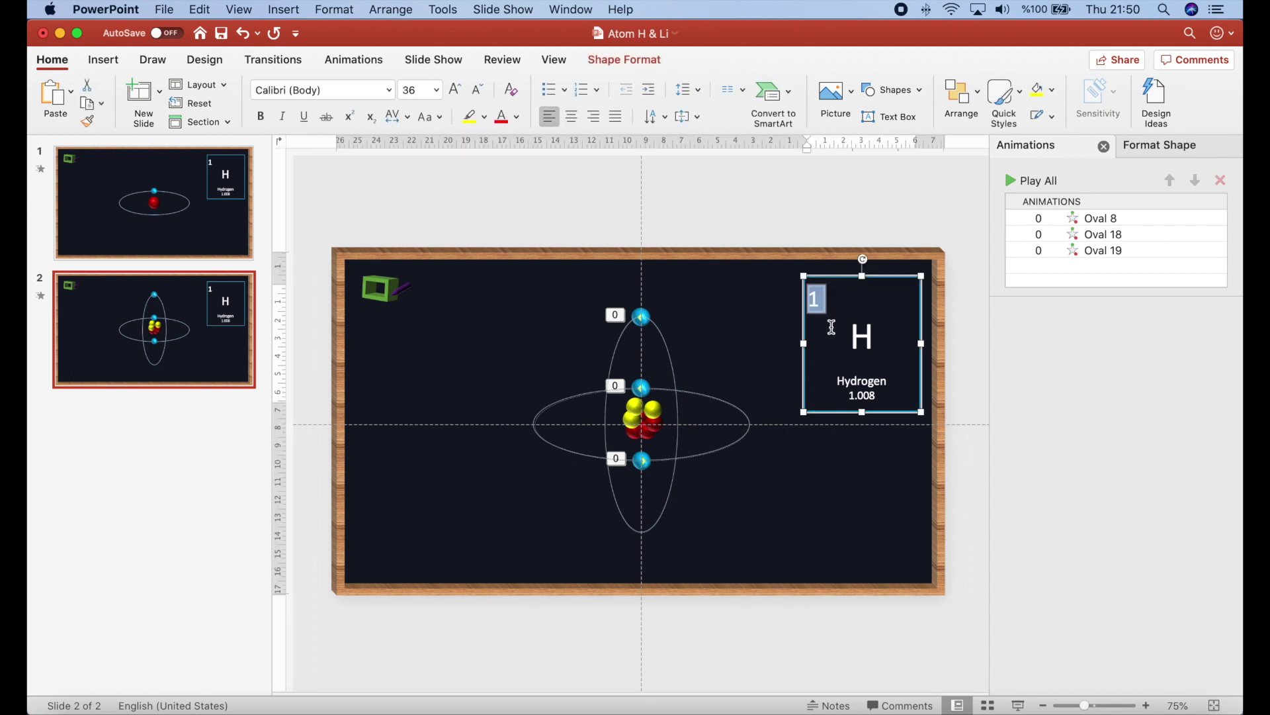
pyautogui.write('3')
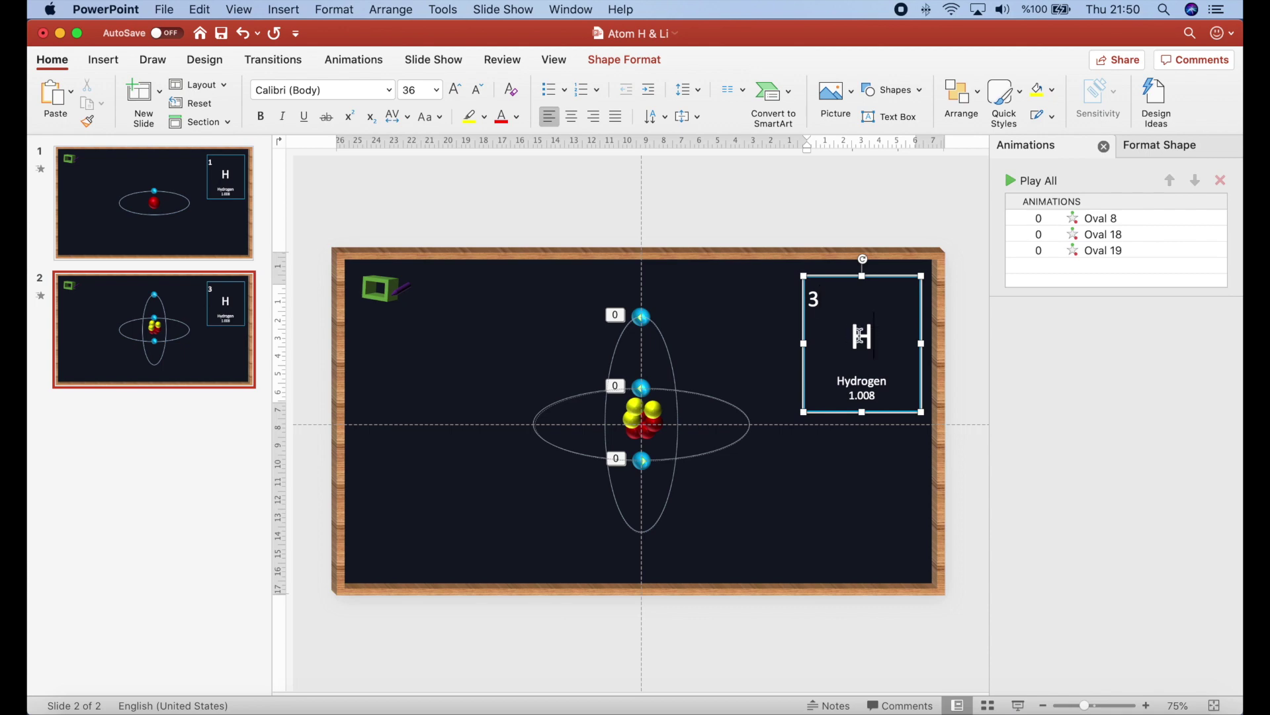
pyautogui.doubleClick(859, 336)
pyautogui.write('Li')
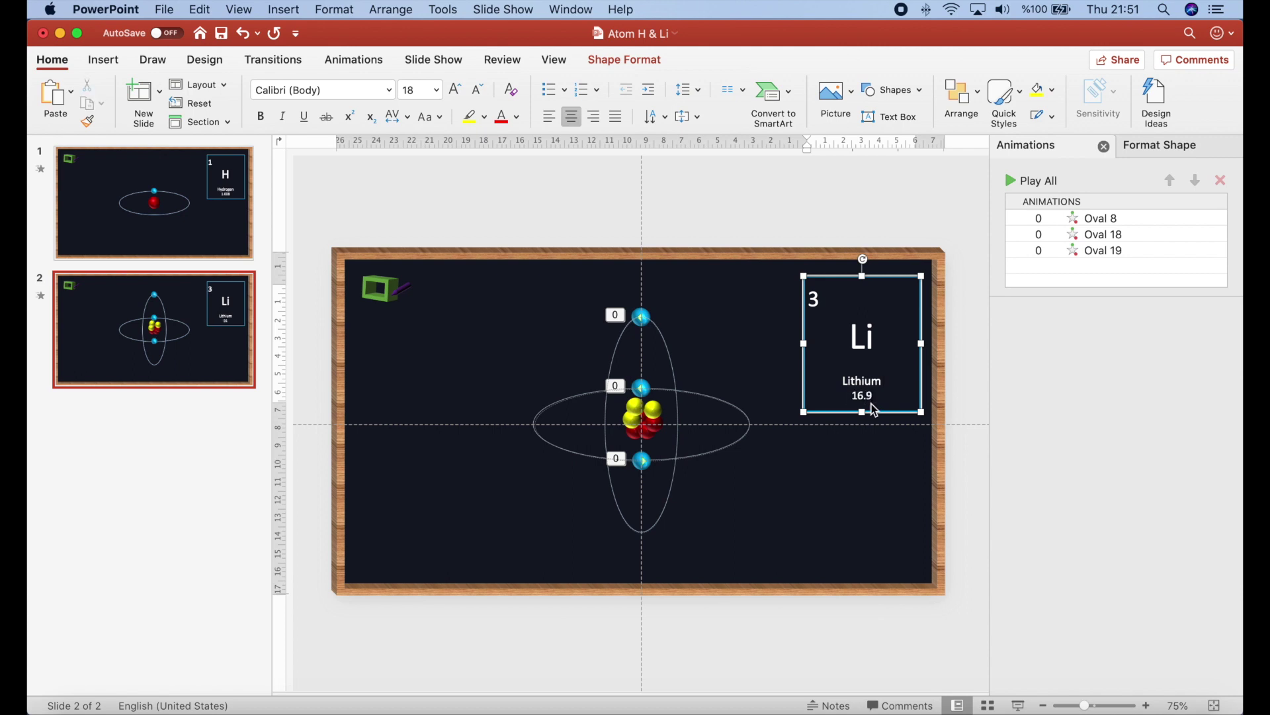
pyautogui.click(820, 477)
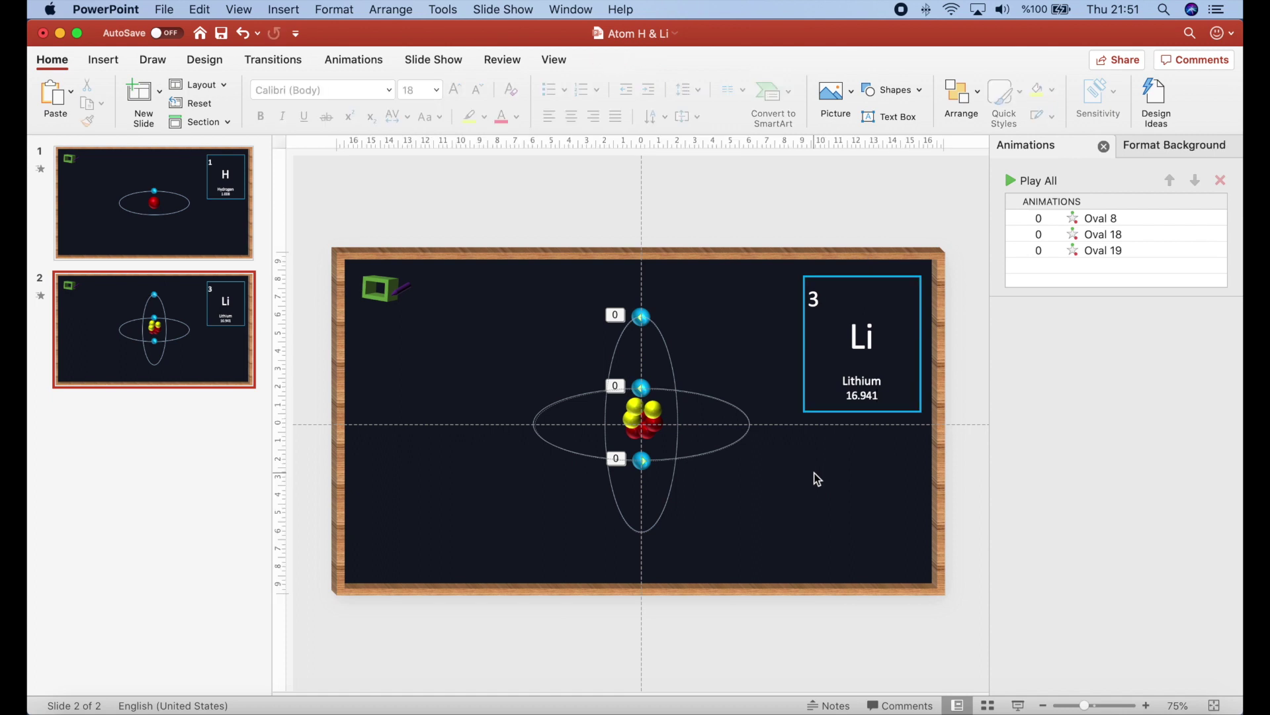
# Step: Start the slide show from slide 1, the hydrogen atom slide
pyautogui.click(235, 233)
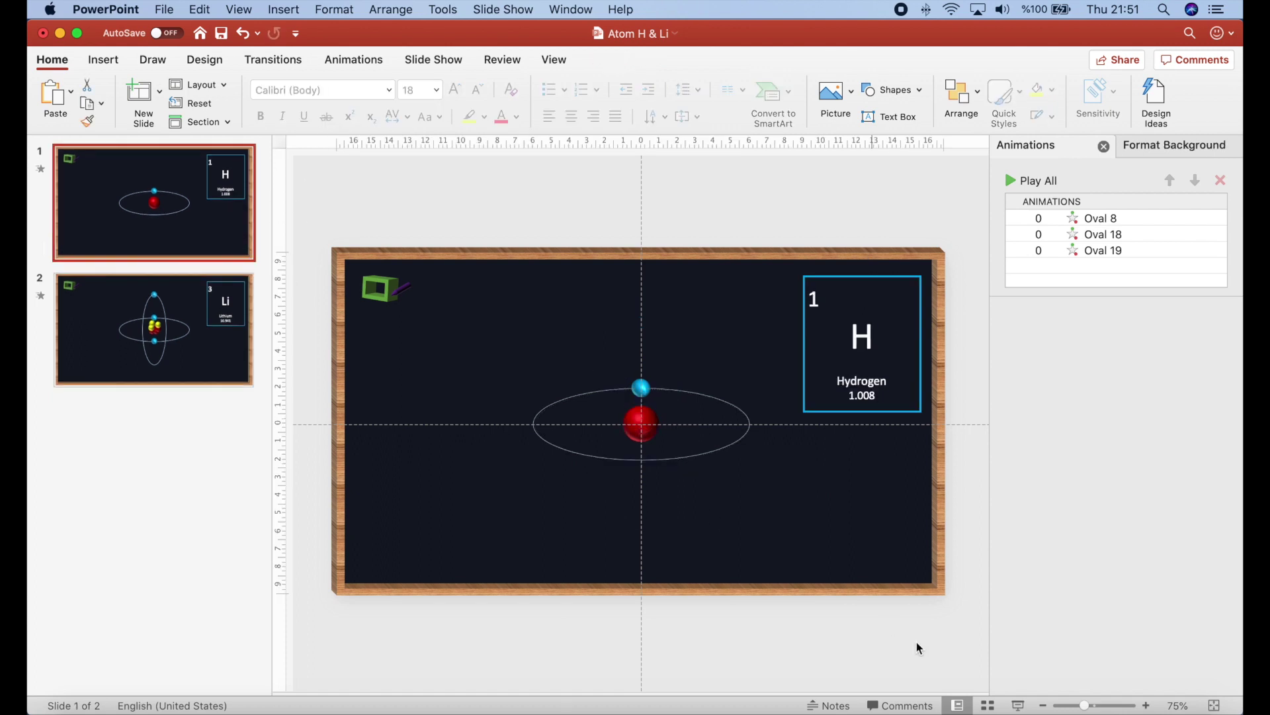
pyautogui.click(1018, 706)
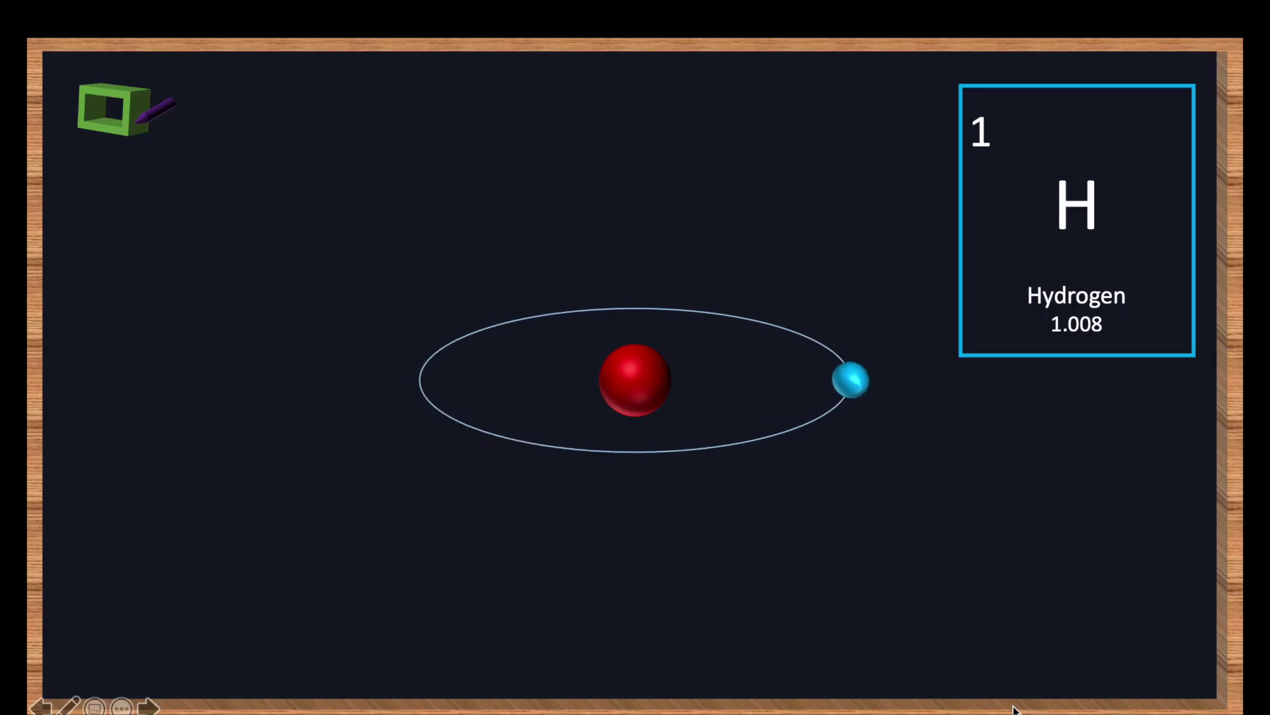